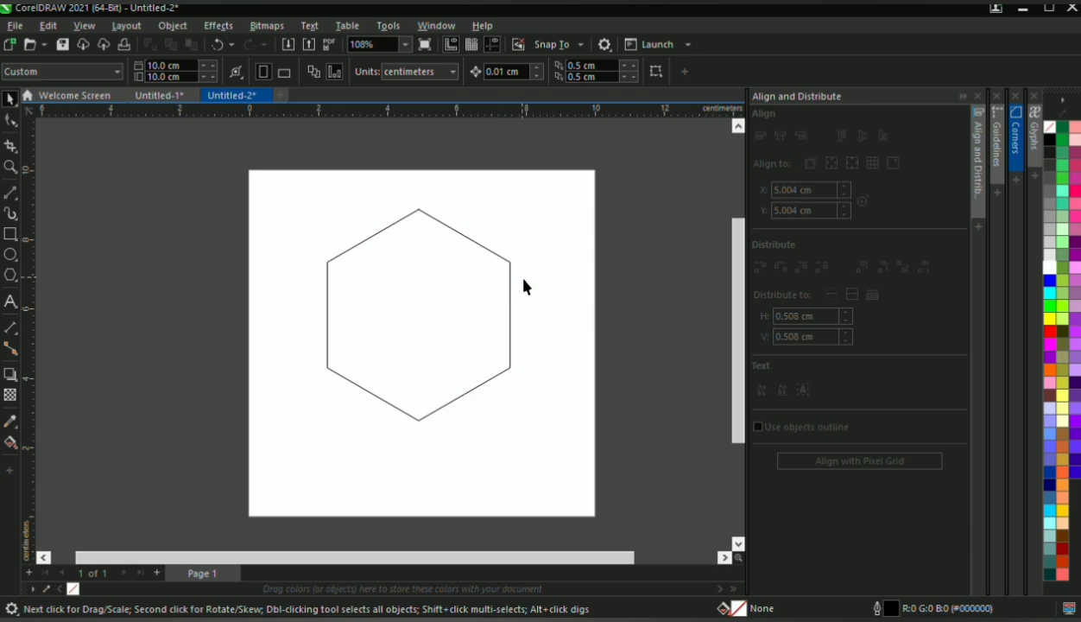
Fill the hexagon with solid black (RGB 0, 0, 0)
click(510, 285)
click(1051, 152)
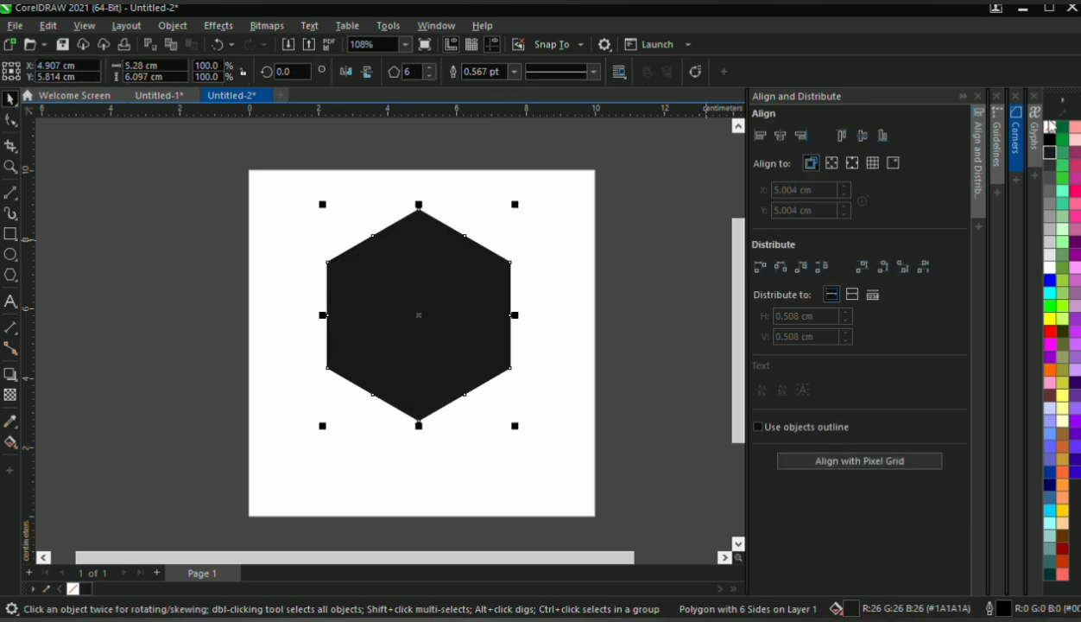
click(1050, 139)
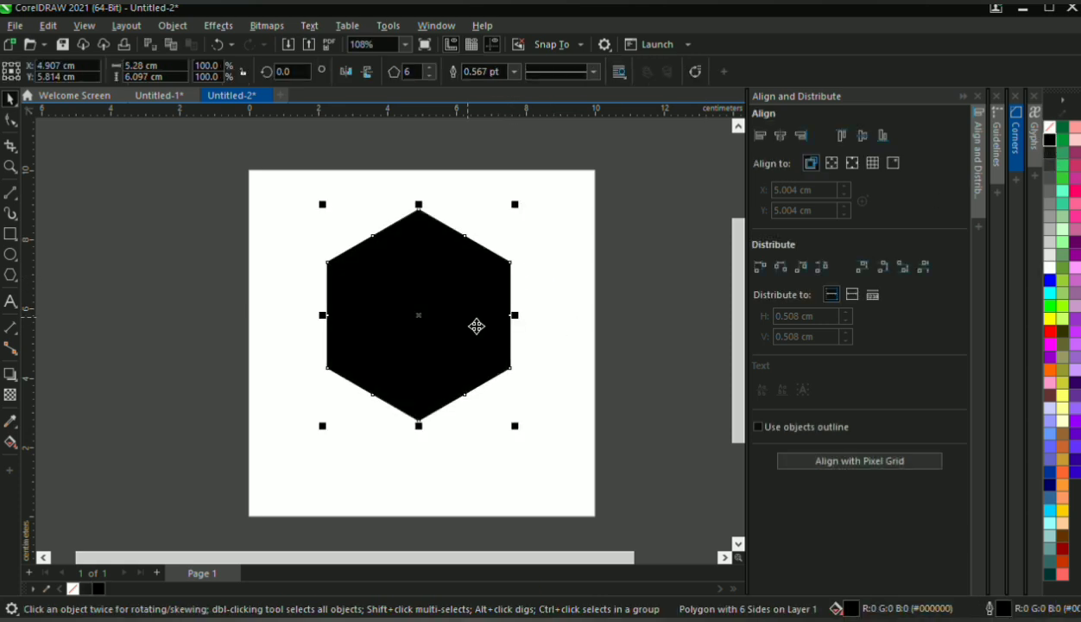
Duplicate the black hexagon, scale the copy about its centre to about 43.7%, and fill it white
key(plus)
drag(516, 427, 472, 376)
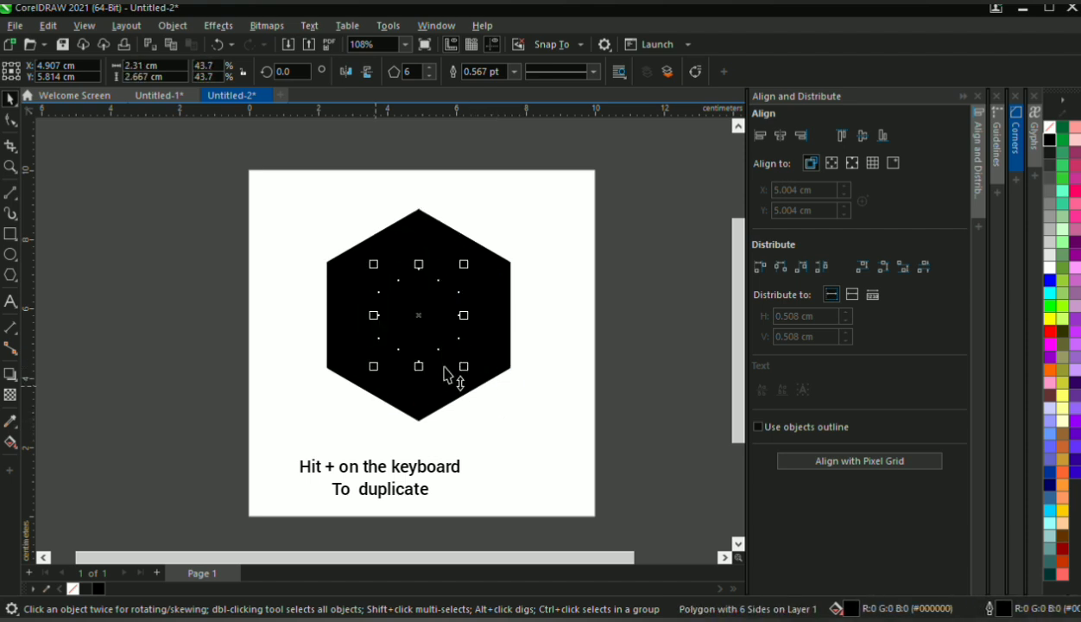
click(1050, 268)
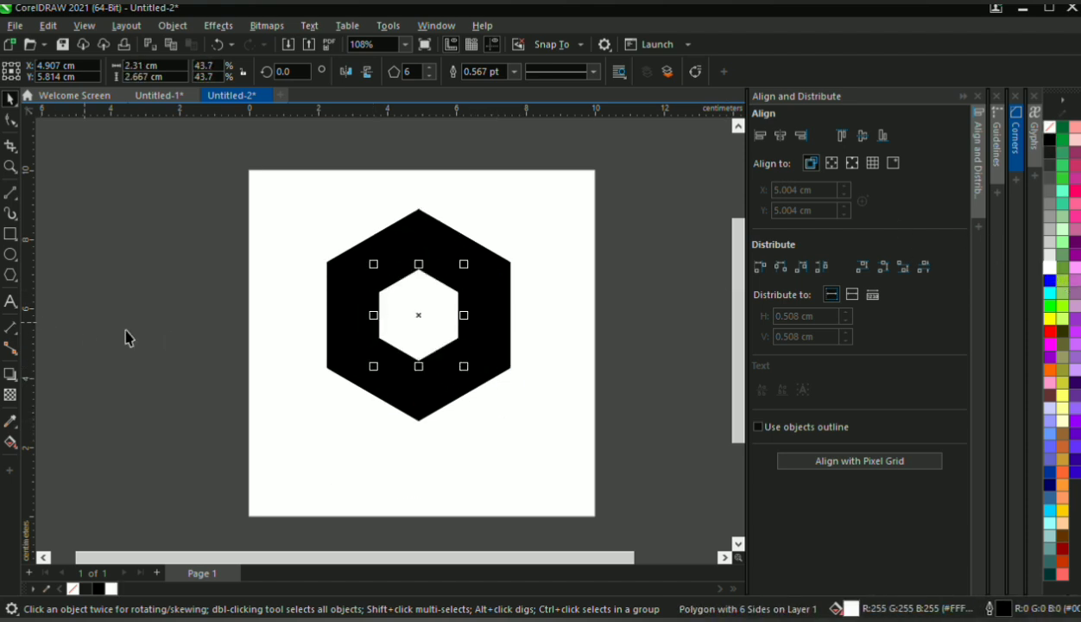
click(185, 294)
scroll(386, 281, down, 3)
scroll(343, 264, up, 4)
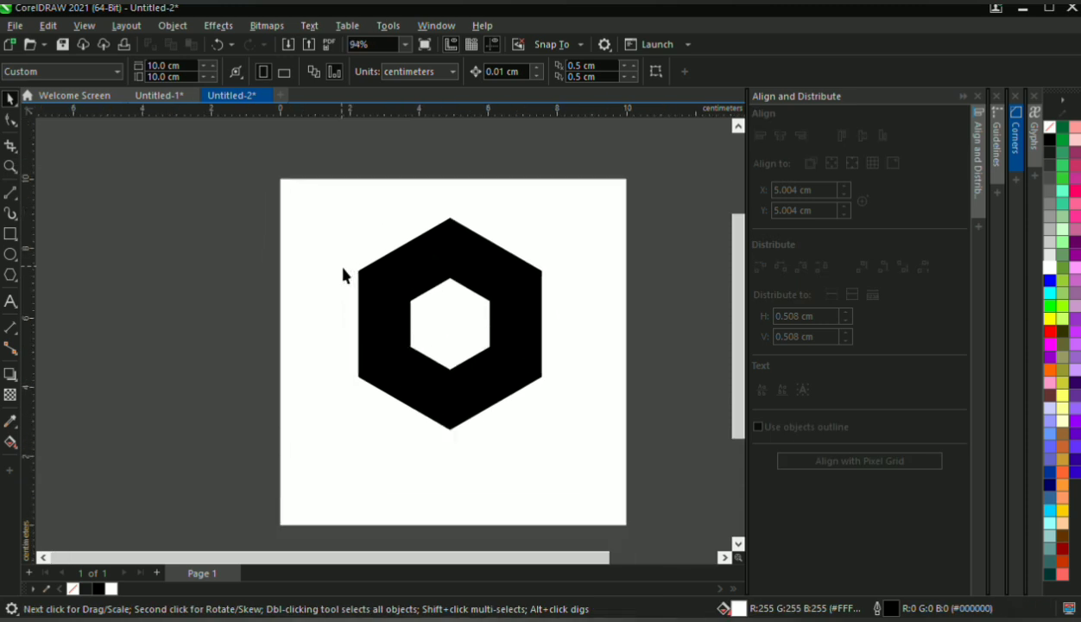
Smart-fill the area between the outer and inner hexagons with blue (RGB 51, 102, 153) as a new ring shape
scroll(503, 305, up, 3)
click(523, 286)
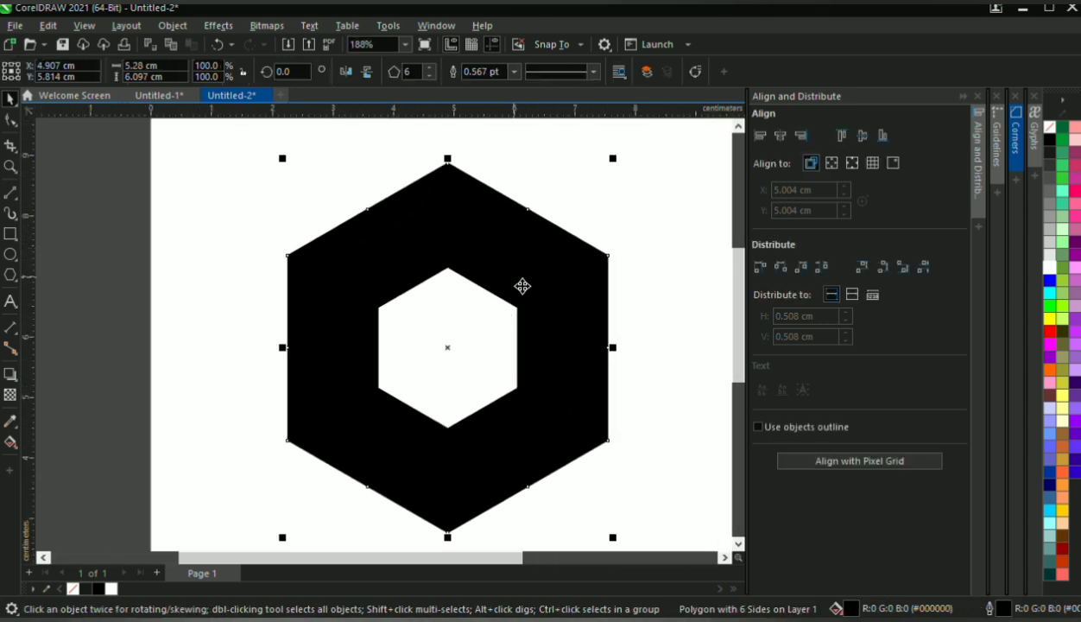
click(10, 441)
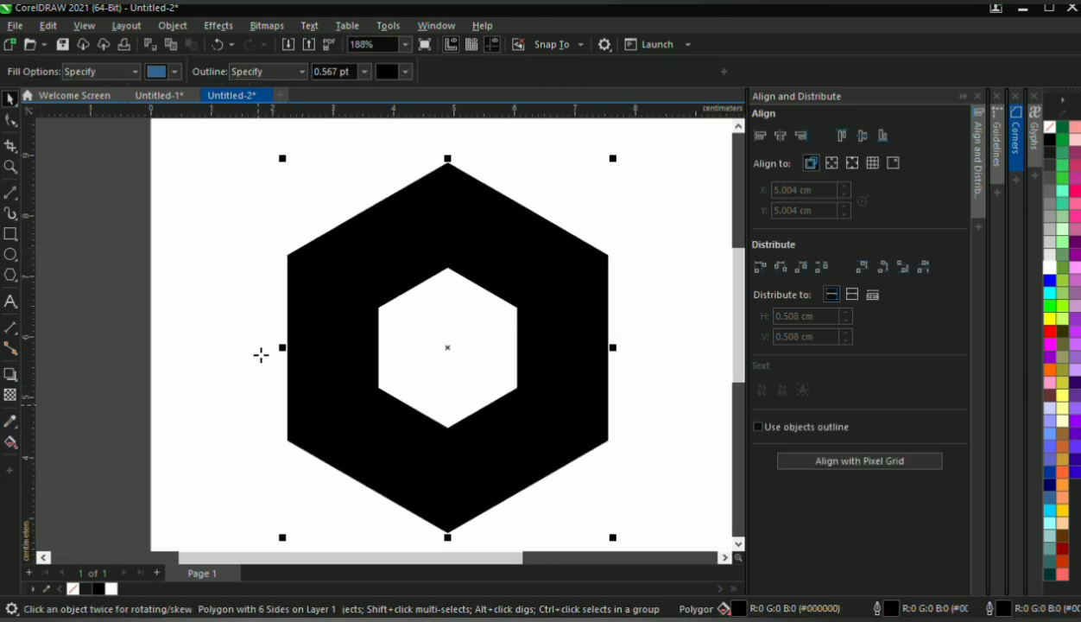
click(314, 330)
click(11, 100)
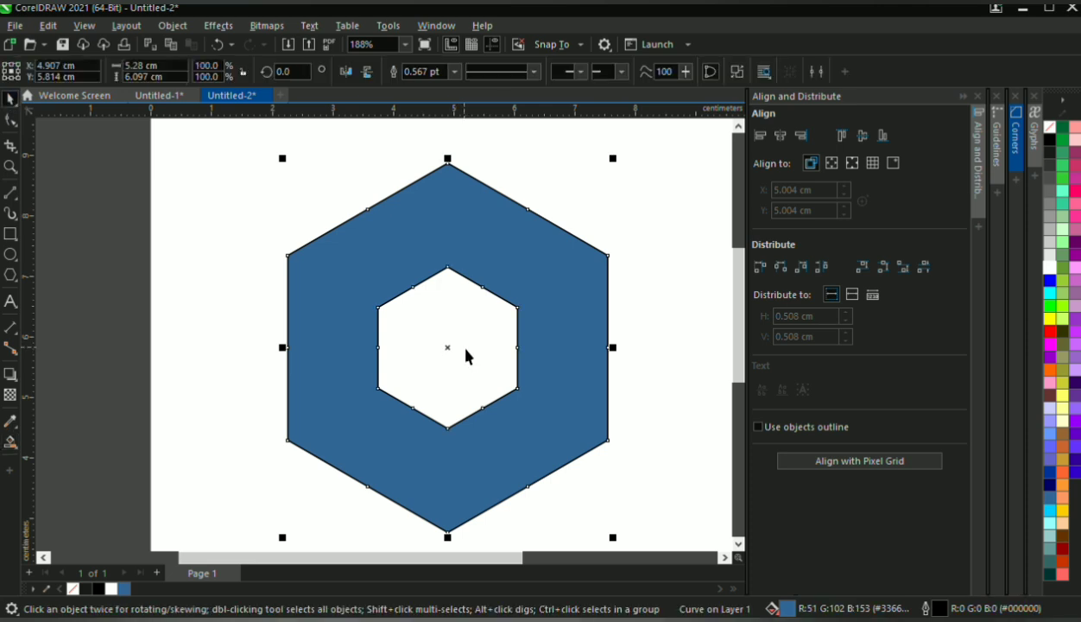
Delete the original inner and outer hexagons, keeping only the blue ring
click(470, 357)
key(Delete)
click(475, 356)
key(Delete)
Remove the outline from the blue hexagonal ring
scroll(477, 341, down, 2)
click(507, 299)
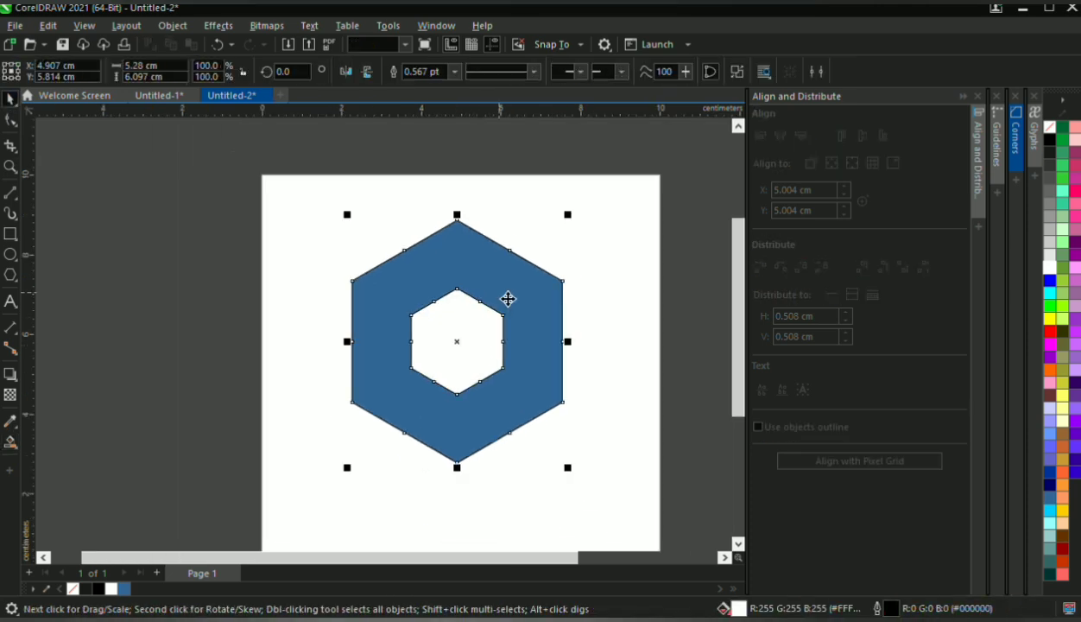
right_click(1049, 129)
click(230, 316)
Draw a thin white rectangle about 3.62 cm wide and 0.25 cm high across the ring's upper-left side
scroll(482, 277, up, 1)
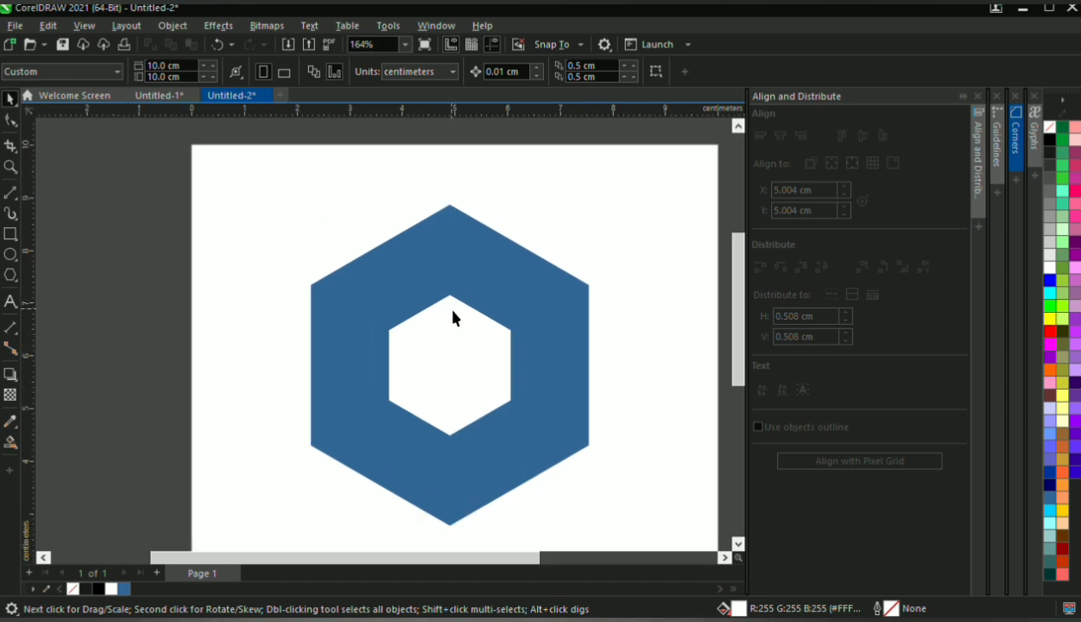
scroll(452, 317, up, 1)
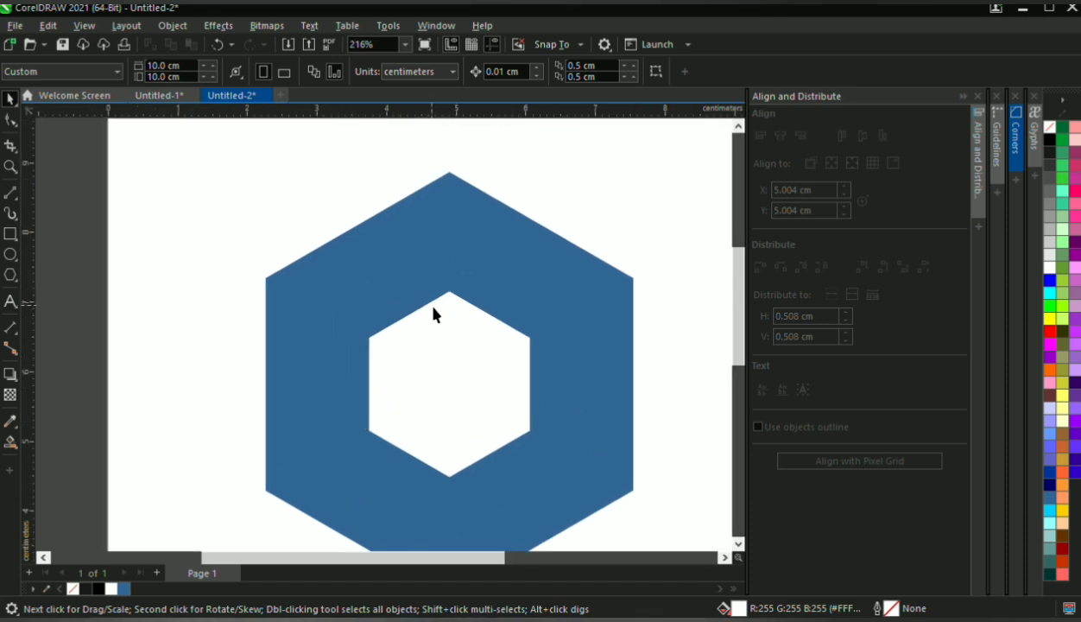
click(10, 233)
drag(435, 226, 177, 248)
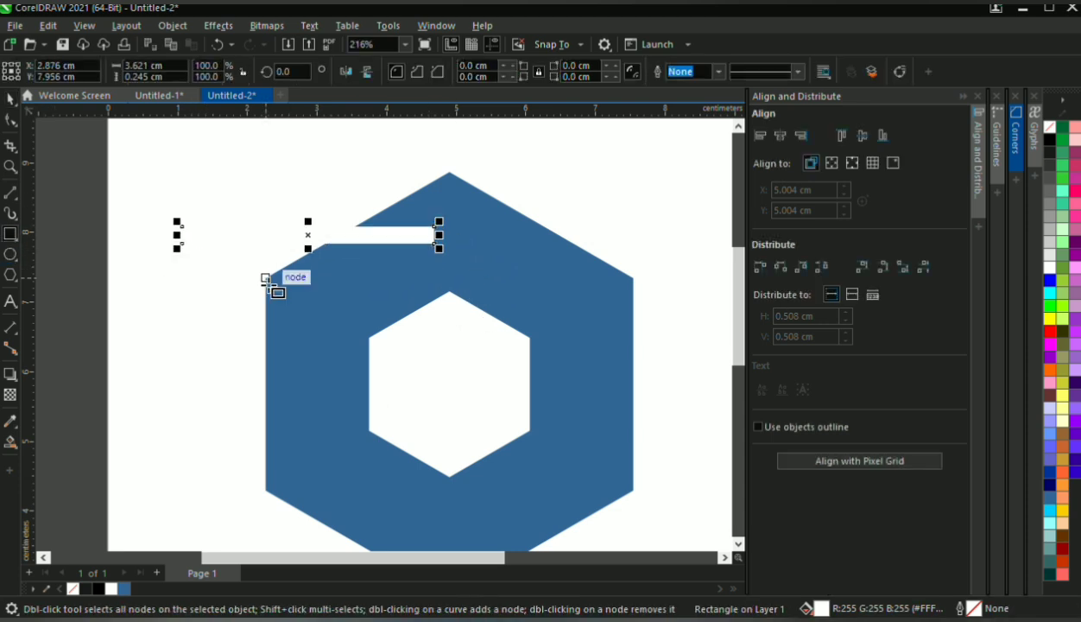
Move the white strip down and rotate it about 28 degrees so it follows the ring's upper-left edge
click(10, 99)
drag(367, 243, 375, 313)
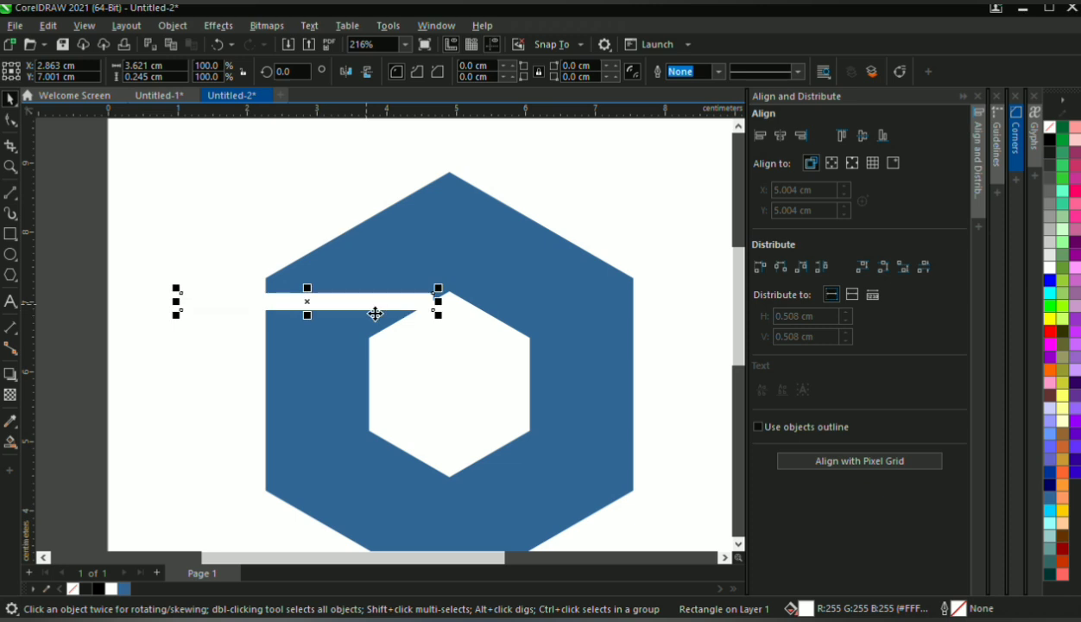
click(375, 314)
drag(439, 321, 460, 251)
click(131, 235)
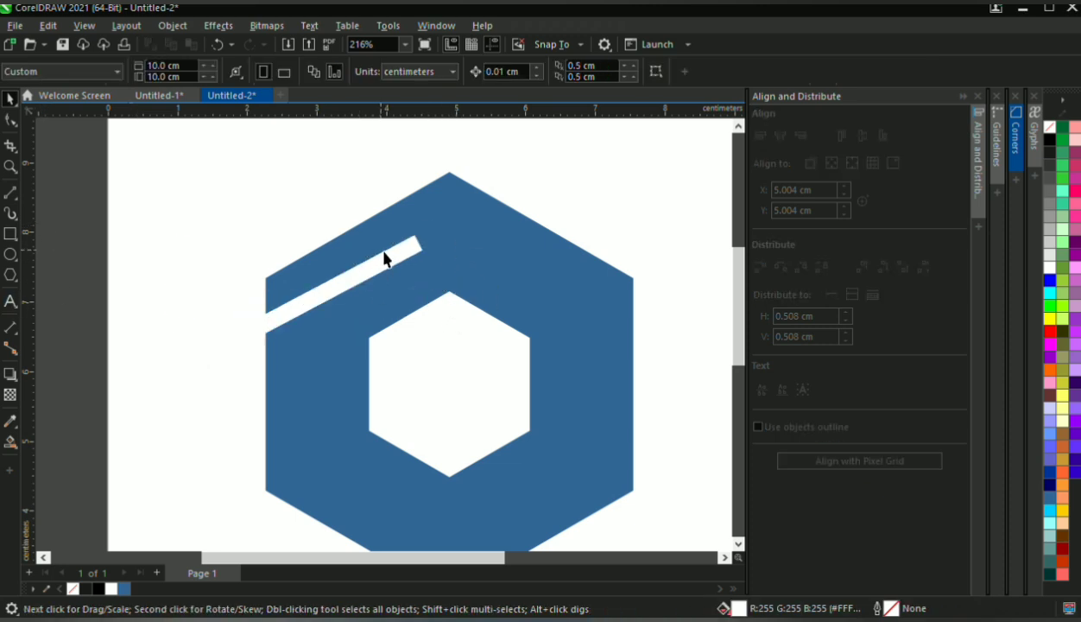
Place a vertical guideline through the ring's centre at about 4.92 cm
click(355, 273)
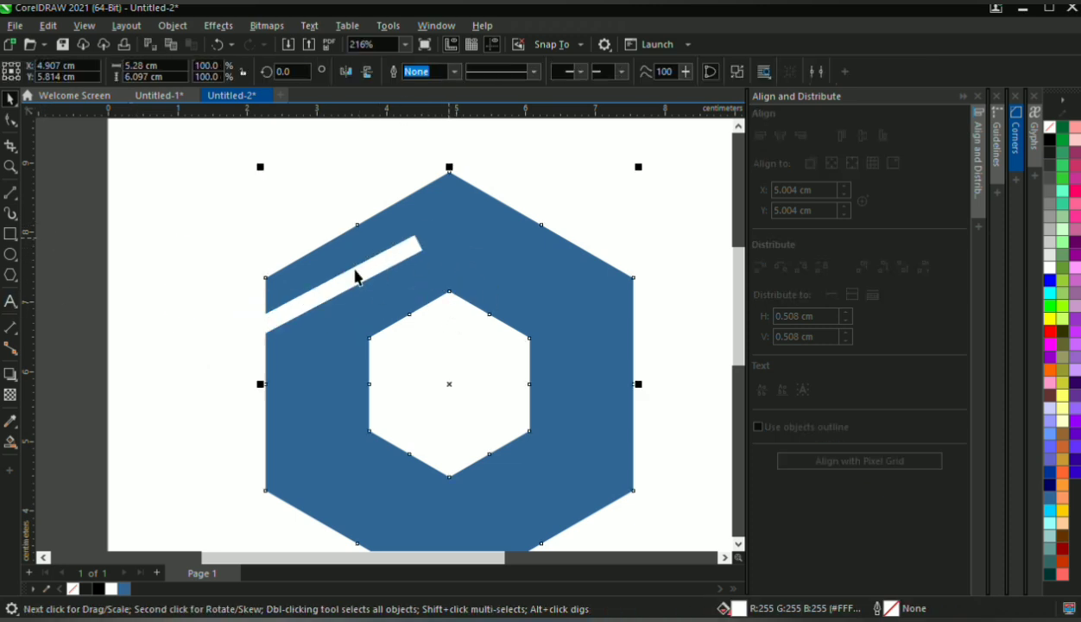
drag(444, 341, 451, 340)
click(450, 347)
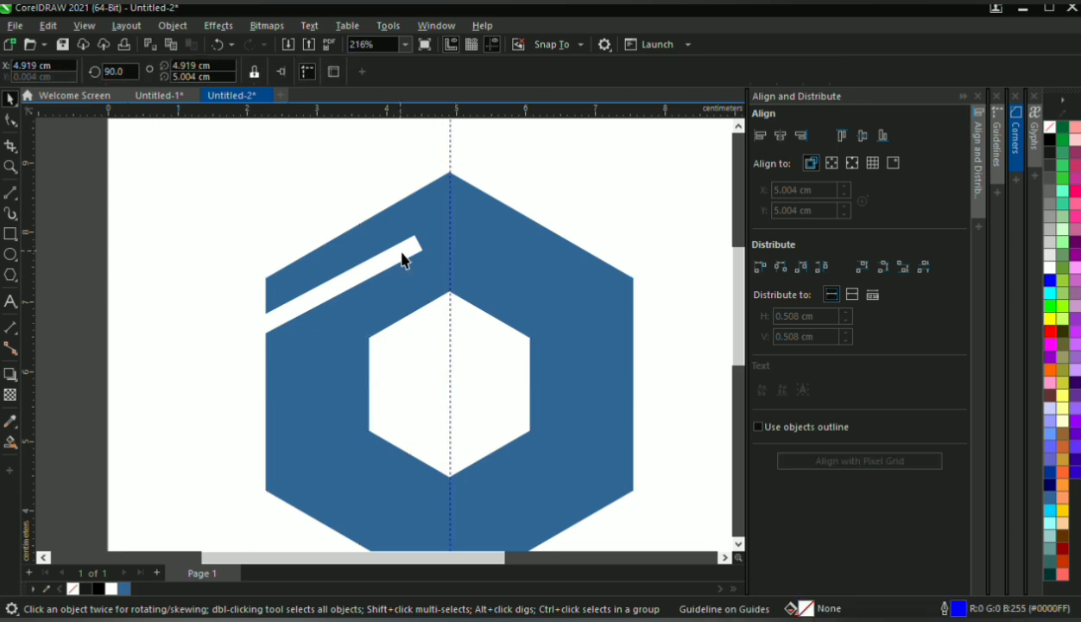
Shift the slanted white strip right until its upper end reaches the vertical guideline
click(402, 259)
scroll(402, 260, up, 2)
drag(398, 277, 434, 275)
scroll(443, 266, down, 2)
key(Right)
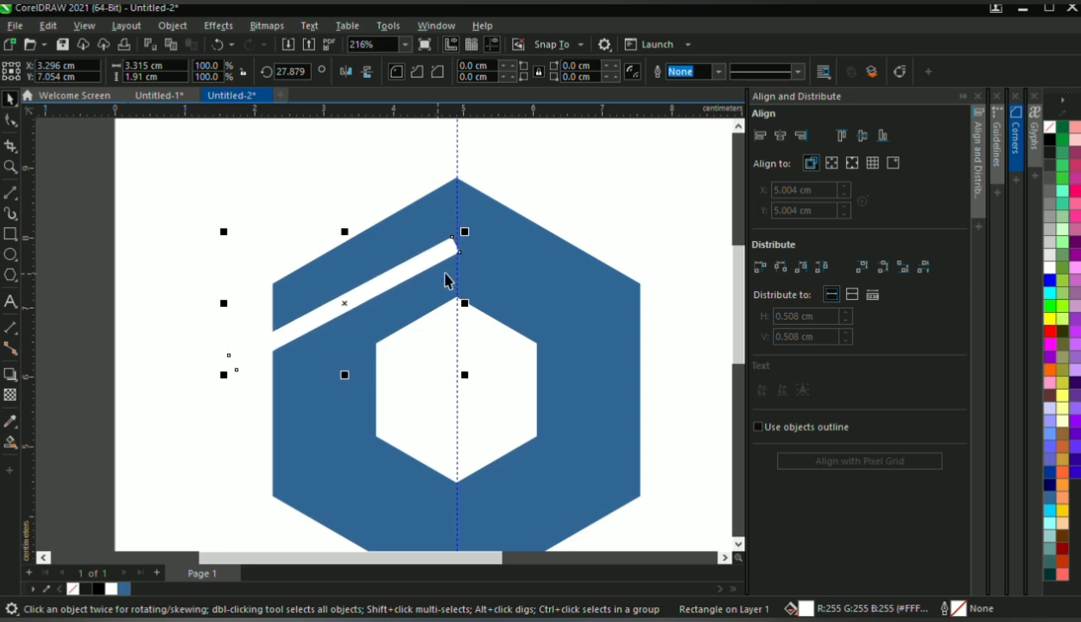
scroll(445, 276, down, 2)
scroll(455, 258, up, 5)
scroll(456, 247, up, 5)
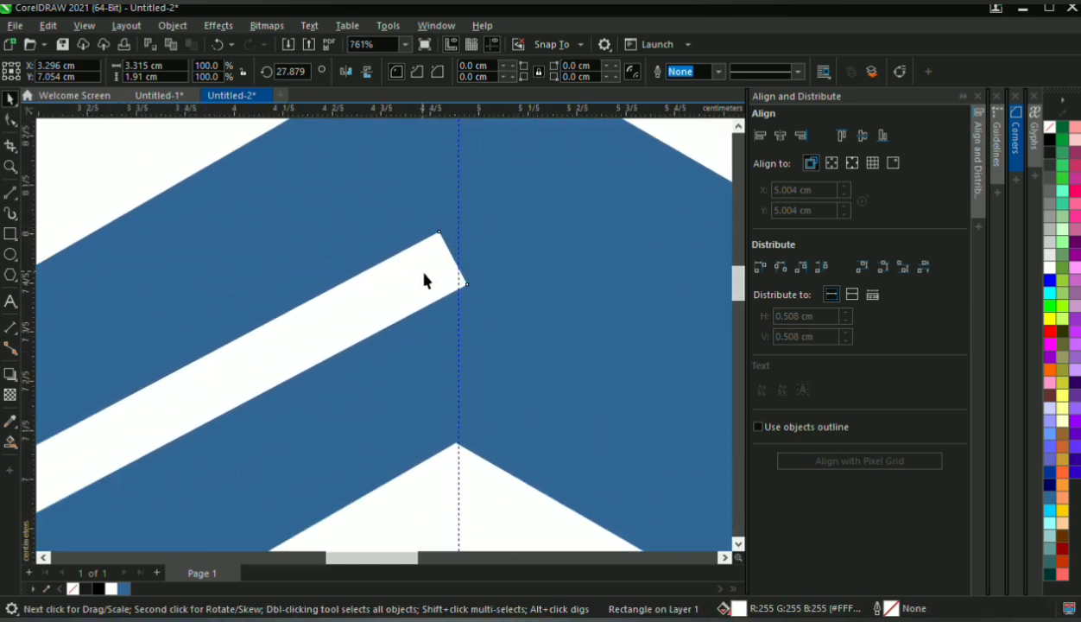
Convert the strip to curves and move its two upper end nodes onto the guideline to make a vertical end
click(10, 120)
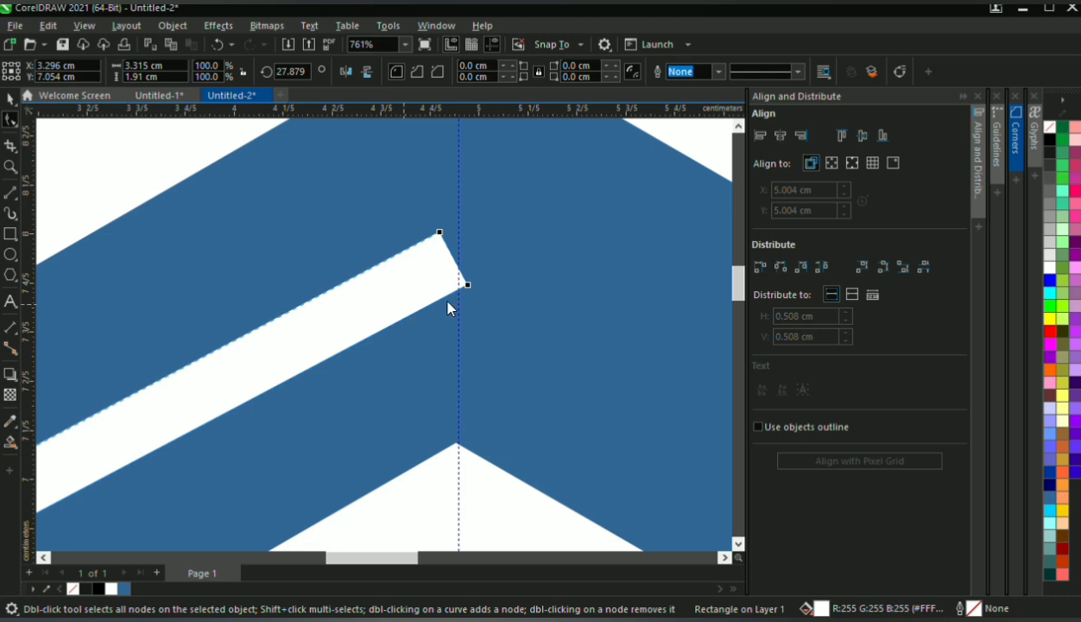
key(ctrl+q)
scroll(444, 230, up, 5)
scroll(444, 231, up, 2)
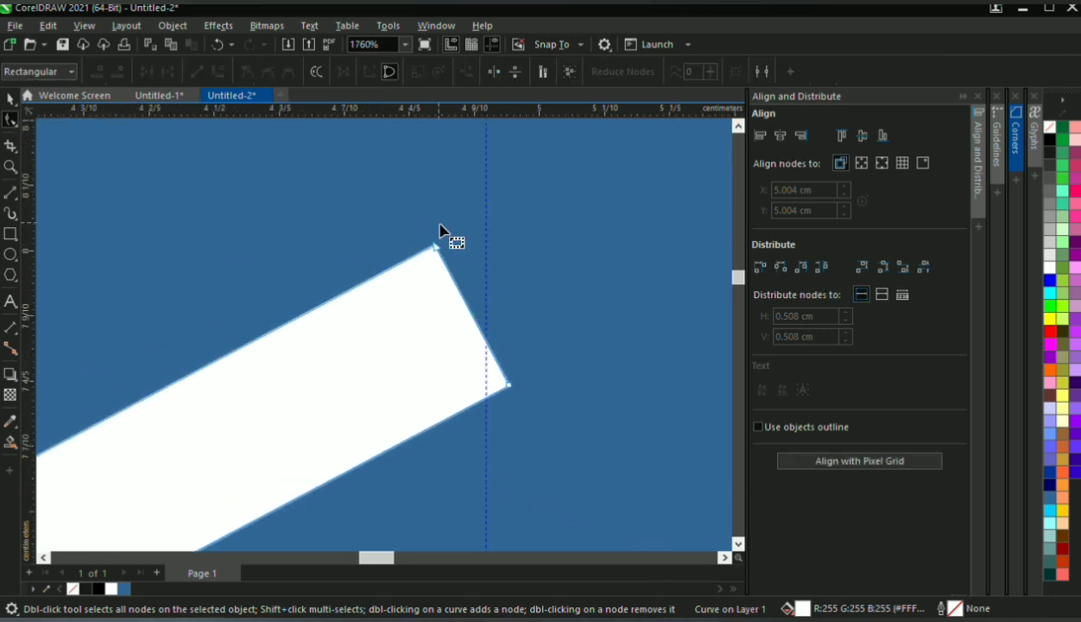
drag(436, 250, 495, 223)
scroll(523, 420, up, 3)
drag(537, 424, 495, 451)
scroll(507, 442, down, 12)
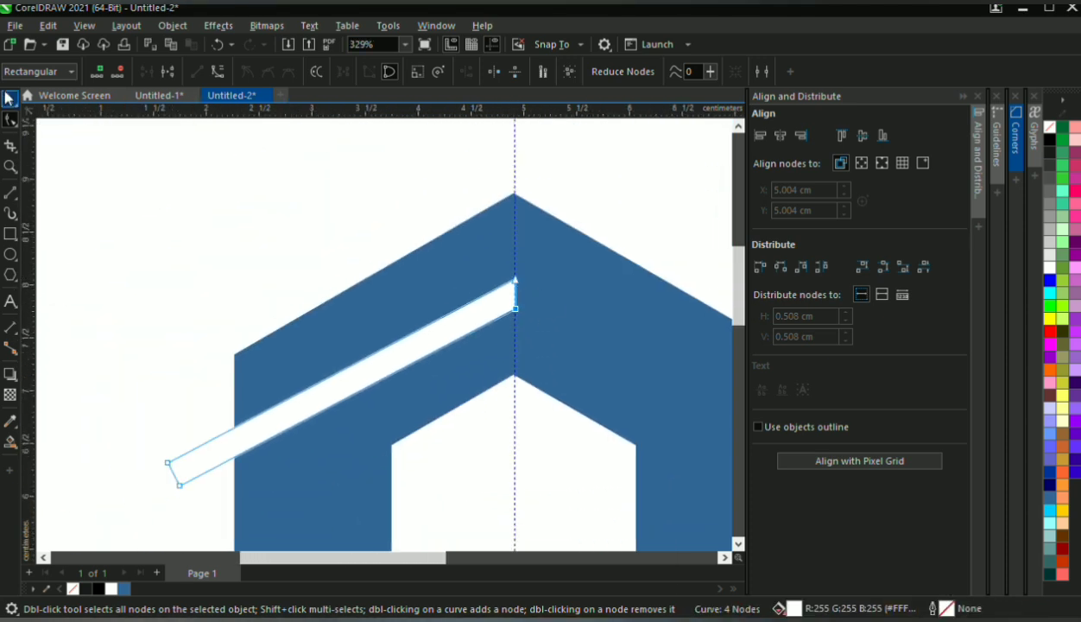
key(space)
scroll(508, 316, down, 3)
scroll(570, 449, up, 1)
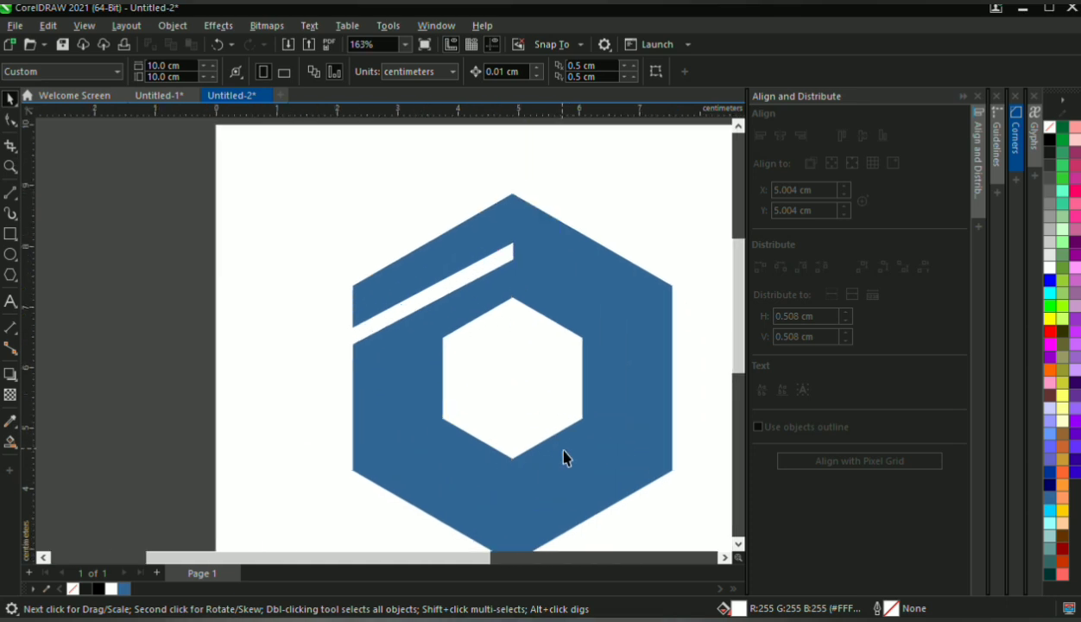
Place a horizontal guideline through the ring's centre at about 5.8 cm
scroll(553, 424, up, 1)
scroll(492, 332, up, 1)
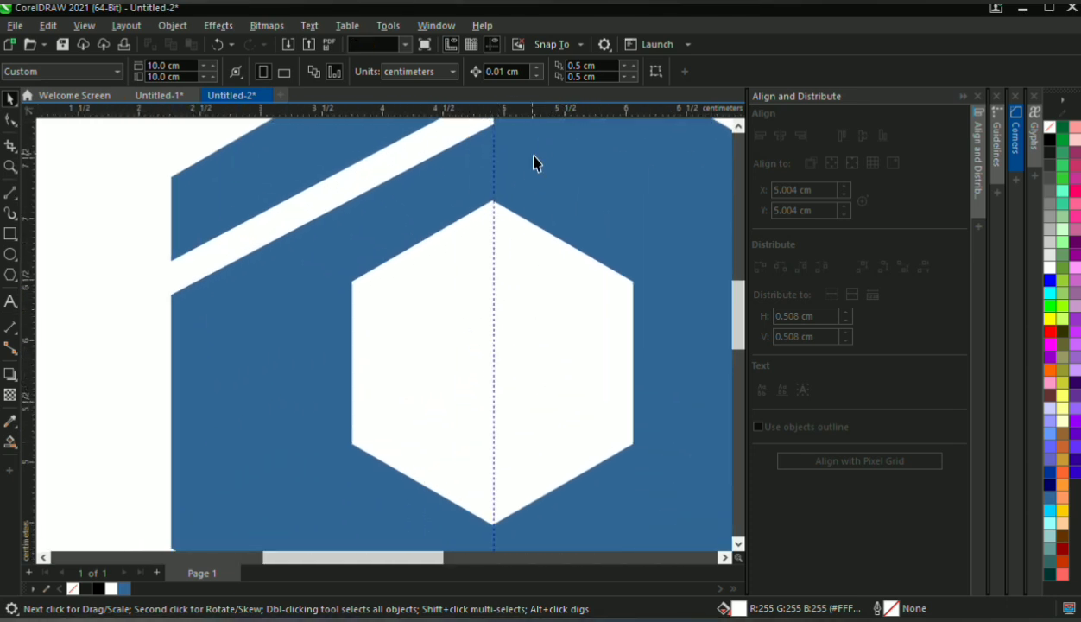
click(534, 163)
drag(561, 317, 563, 359)
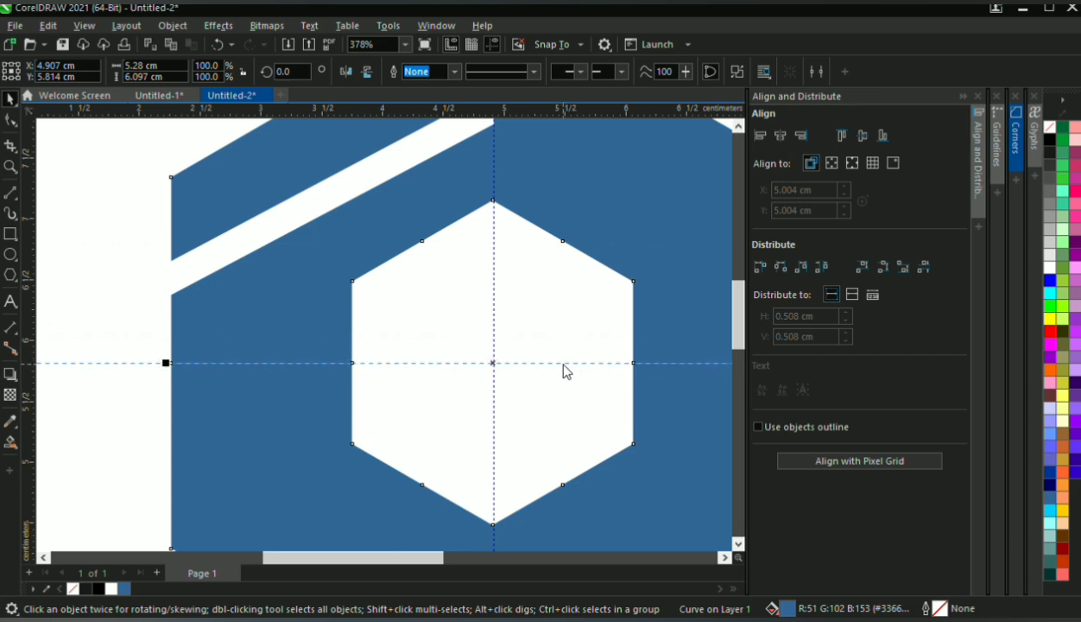
drag(566, 362, 571, 364)
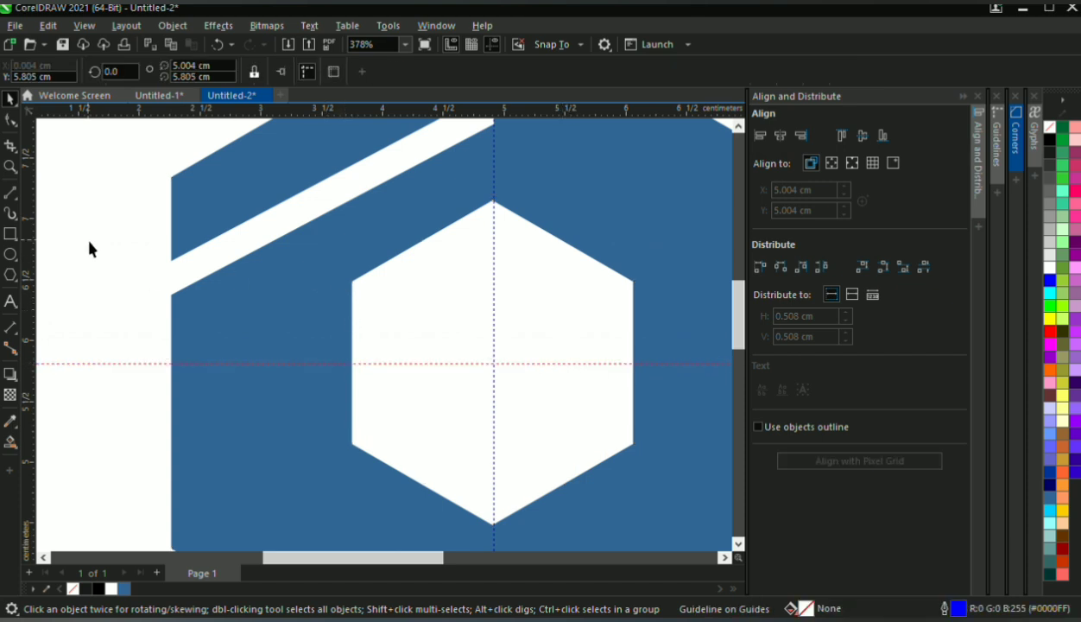
Draw a closed four-sided face about 1.16 by 2 cm over the inner hexagon's lower-left third and fill it black
click(11, 193)
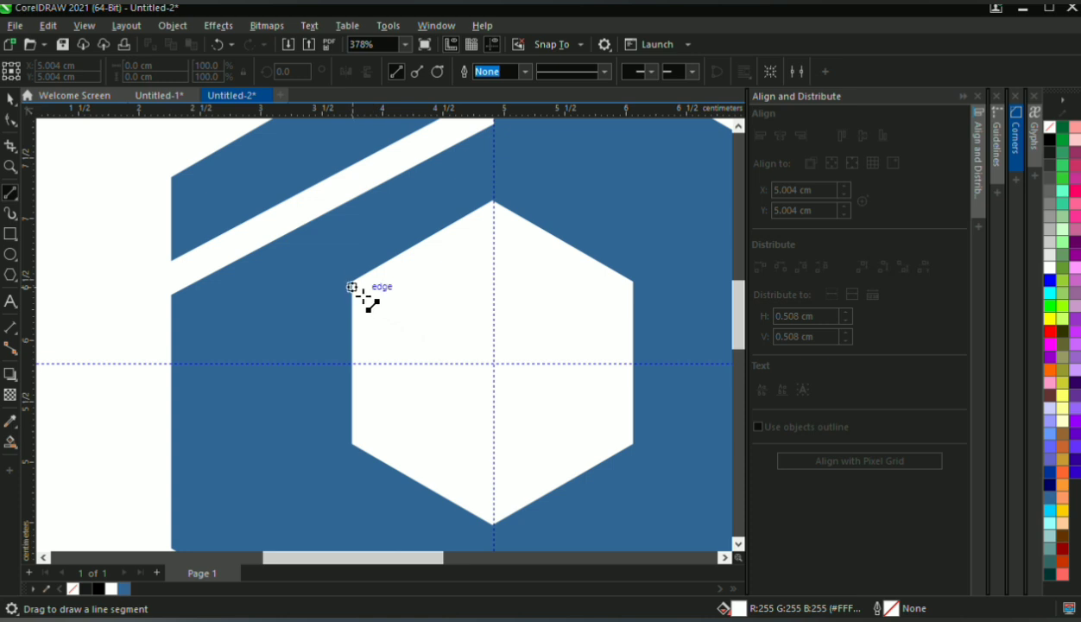
drag(362, 295, 498, 525)
drag(404, 492, 352, 444)
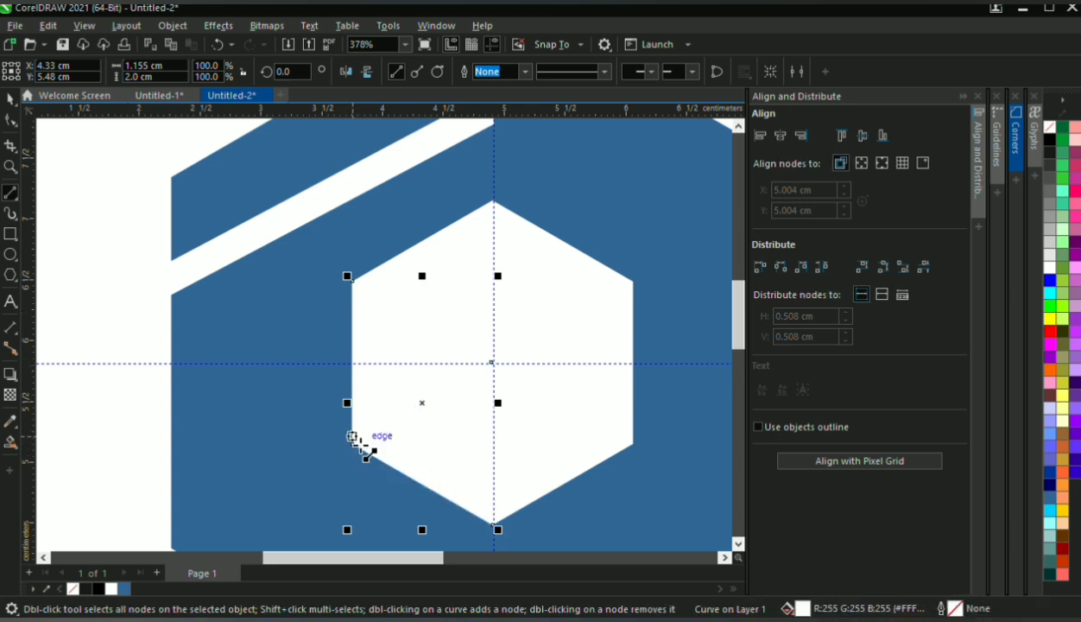
drag(354, 446, 359, 291)
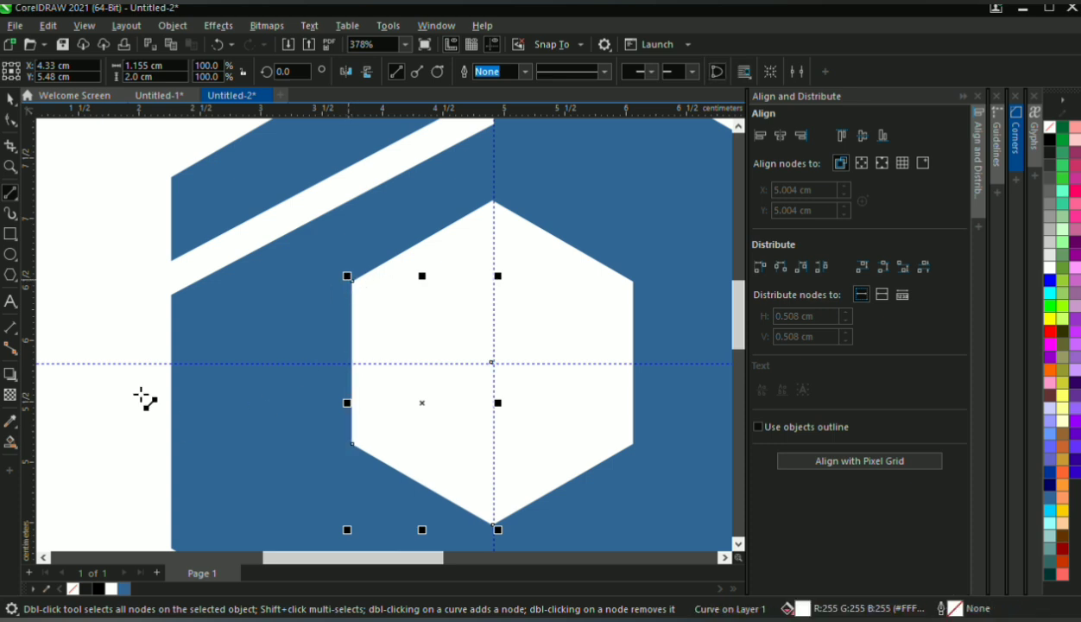
click(11, 99)
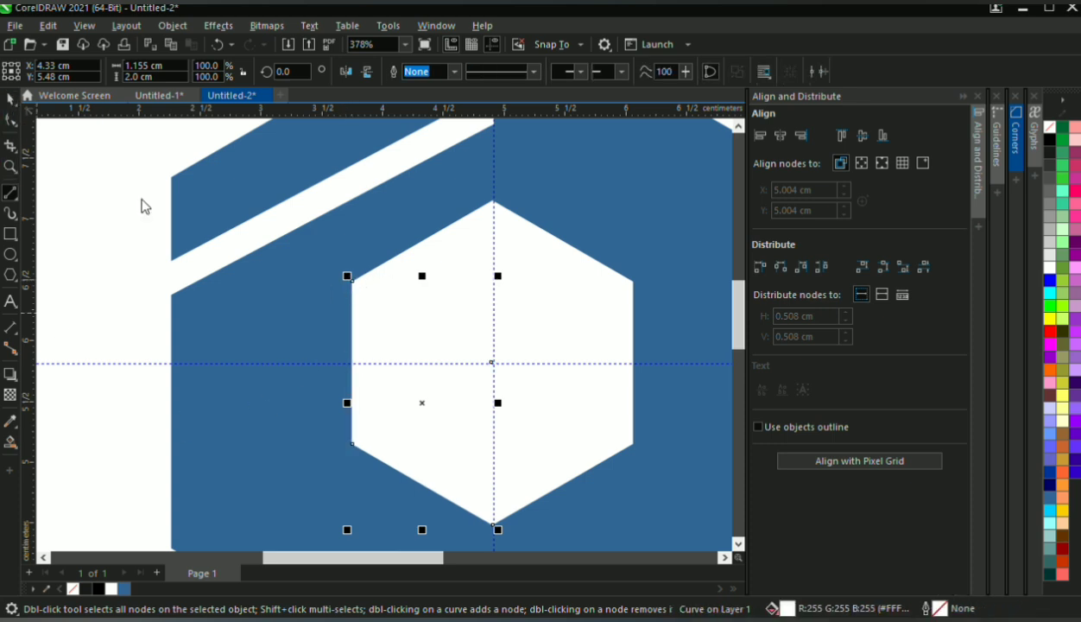
click(1052, 139)
scroll(573, 346, down, 2)
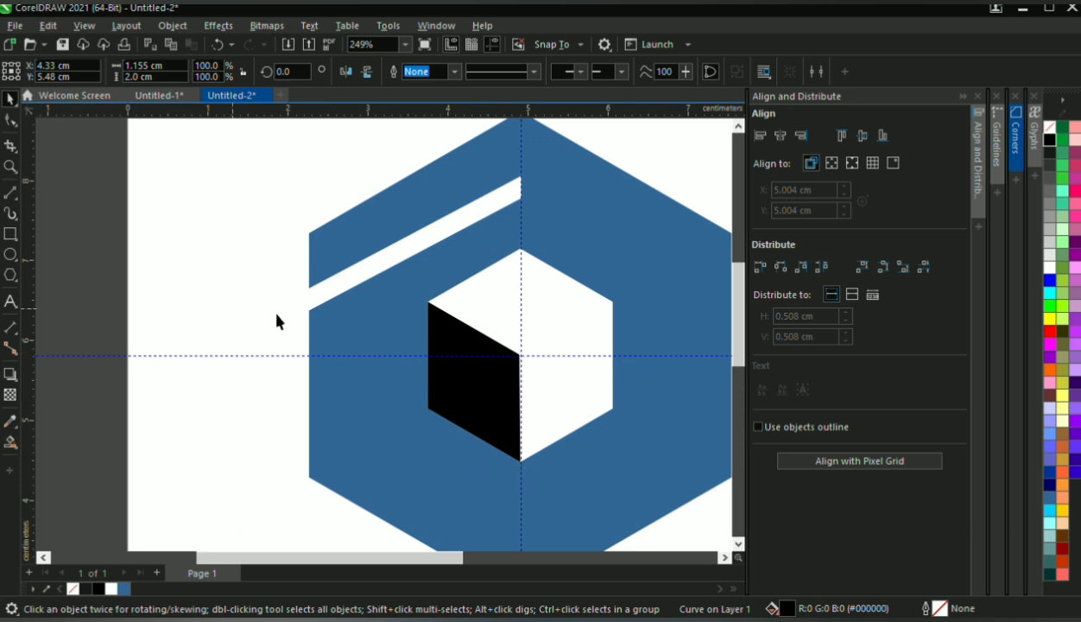
Move the black face's inner corner node exactly onto the intersection of the two guidelines
key(F10)
scroll(535, 380, up, 9)
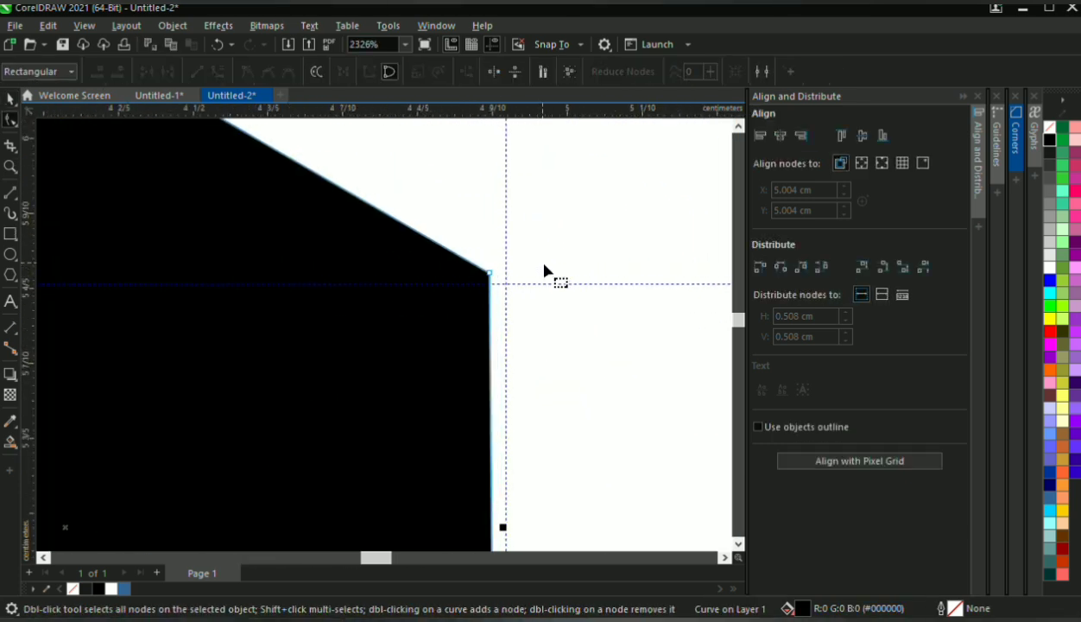
scroll(478, 279, up, 2)
drag(496, 270, 529, 293)
scroll(529, 293, down, 6)
scroll(529, 294, down, 3)
scroll(532, 295, up, 1)
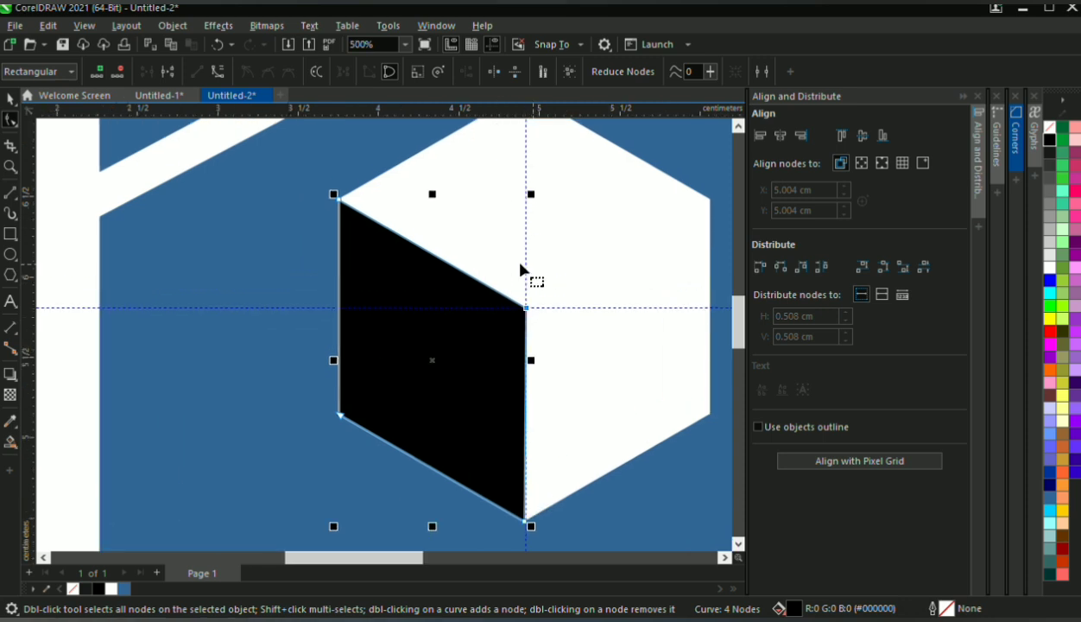
click(10, 99)
click(228, 282)
scroll(475, 410, down, 2)
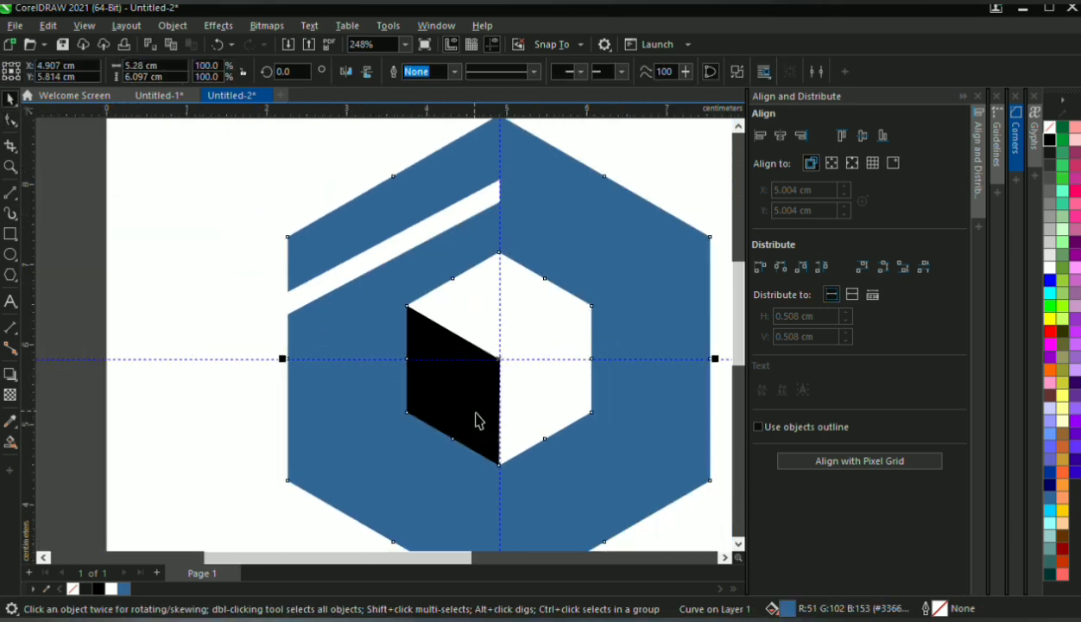
click(212, 309)
Duplicate the white strip below the first one, with its vertical end at the inner hexagon's upper-left corner, about X 2.112, Y 5.604 cm
scroll(423, 264, down, 1)
scroll(432, 314, up, 2)
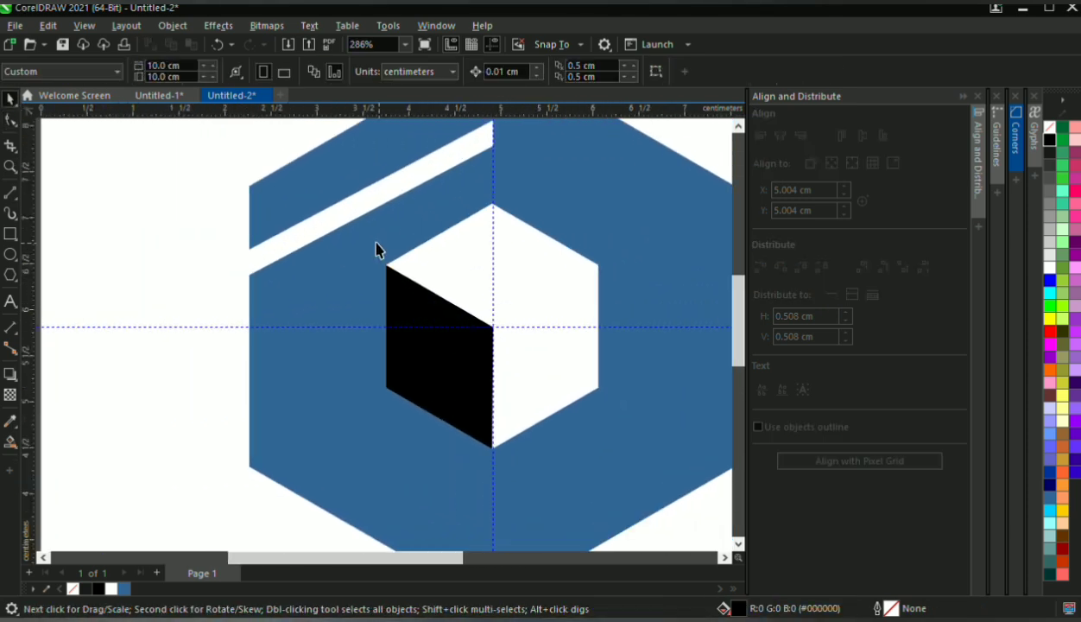
click(364, 214)
drag(371, 215, 263, 350)
scroll(292, 296, up, 5)
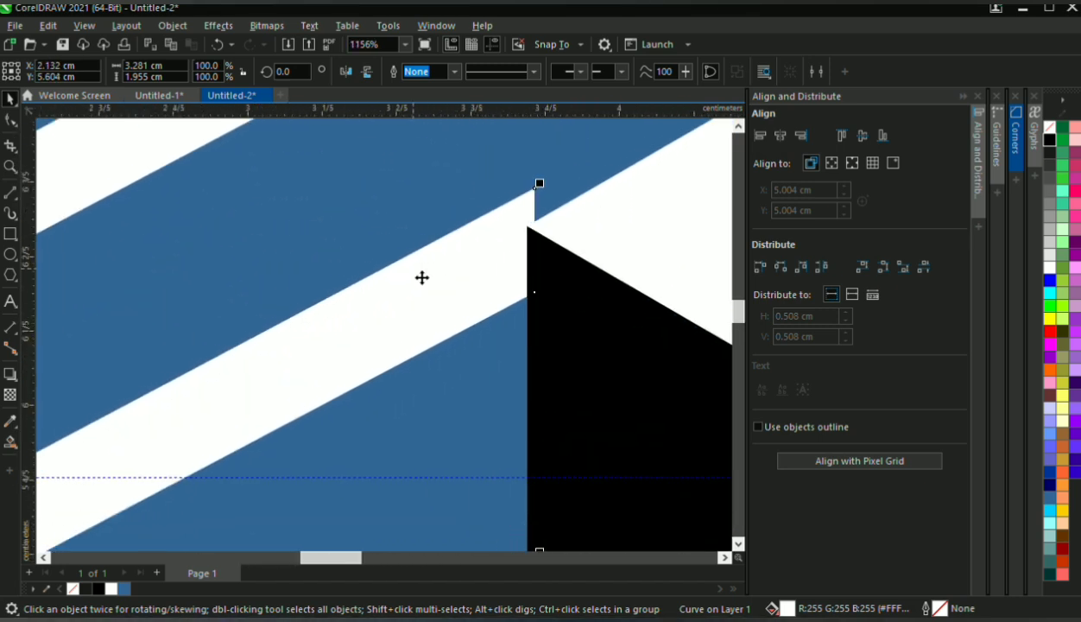
scroll(532, 190, up, 1)
key(F10)
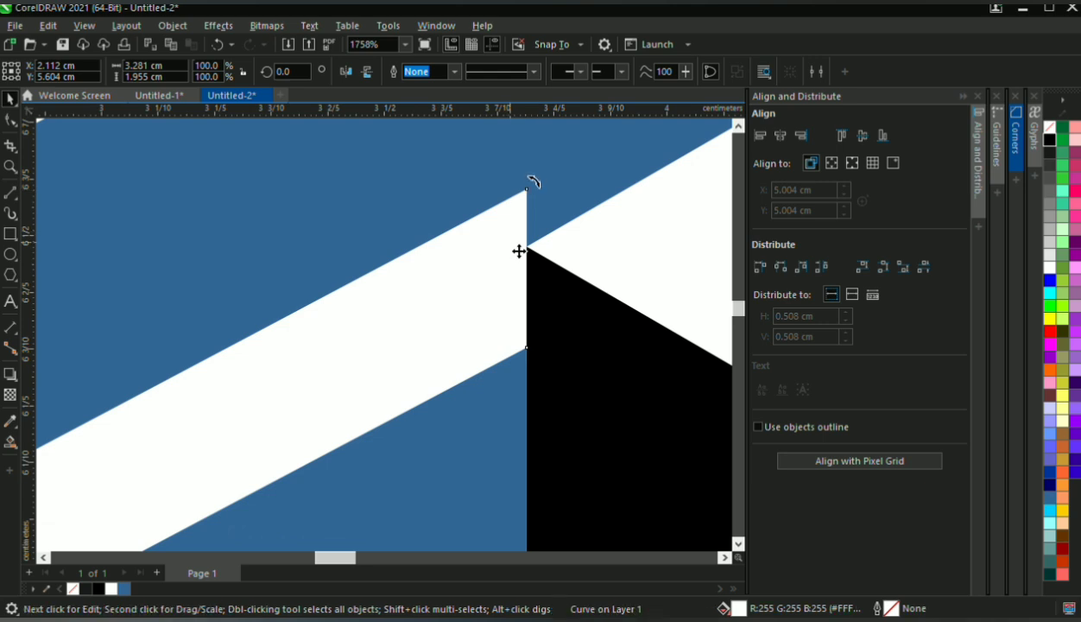
click(529, 252)
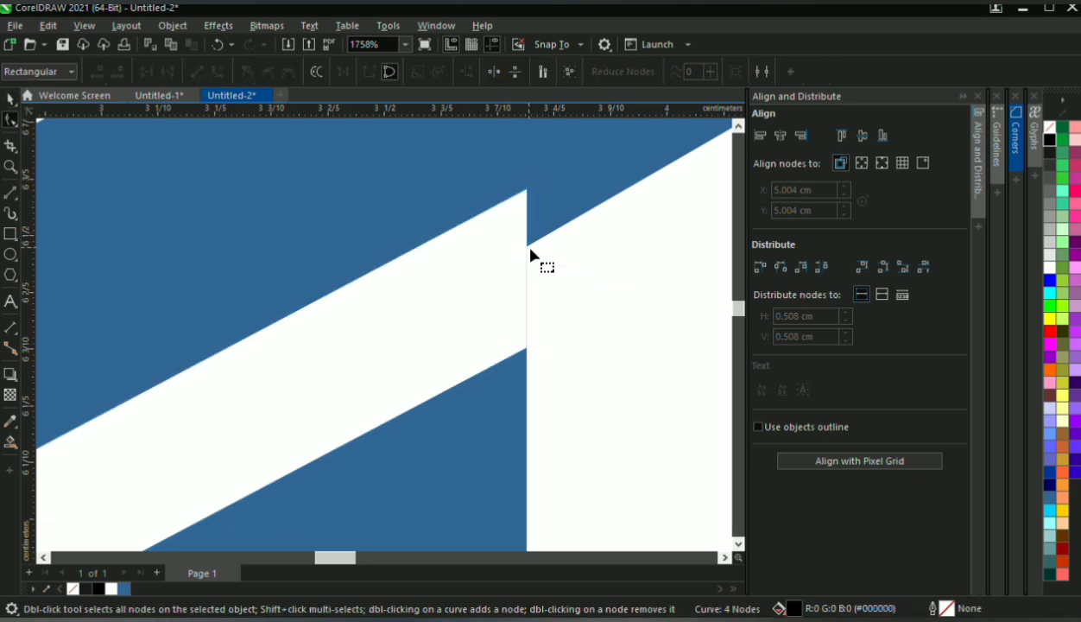
click(528, 226)
scroll(522, 246, down, 5)
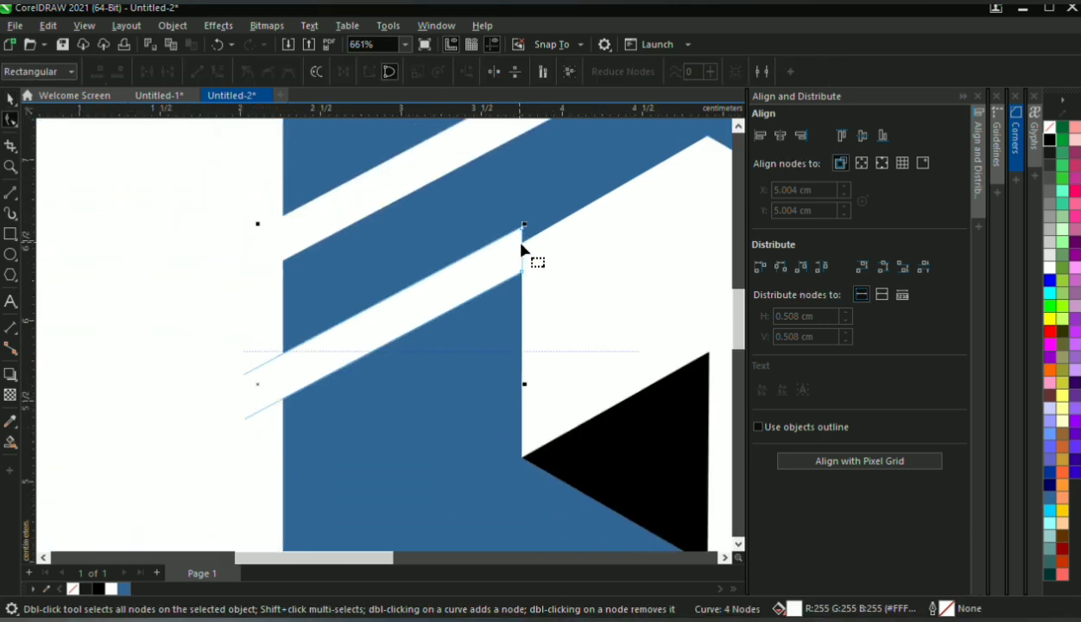
key(ctrl+z)
scroll(522, 249, up, 5)
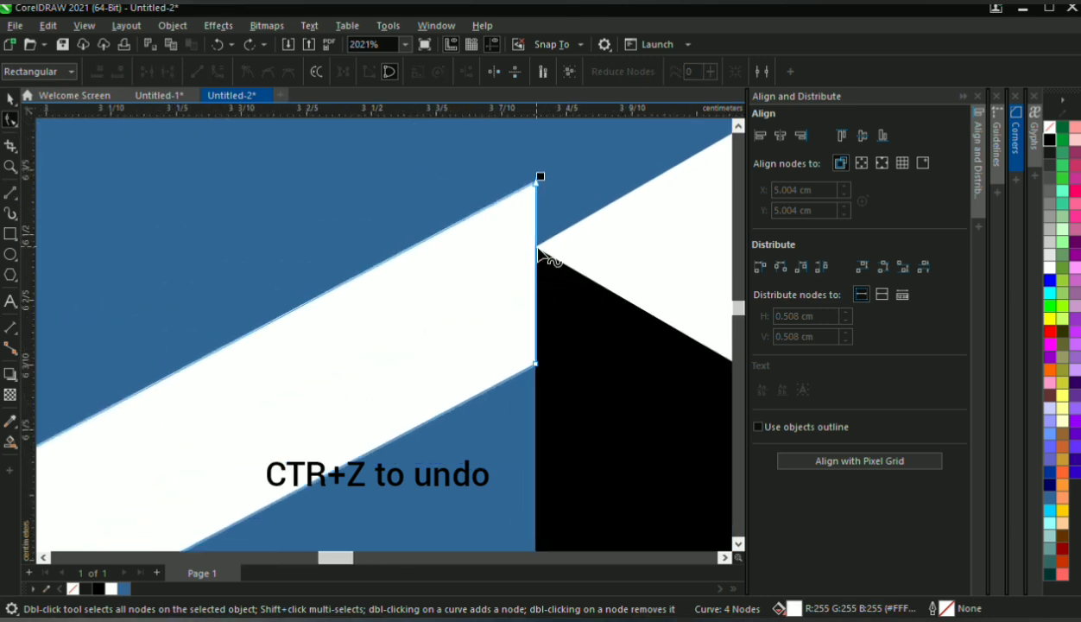
double_click(537, 250)
drag(539, 185, 560, 225)
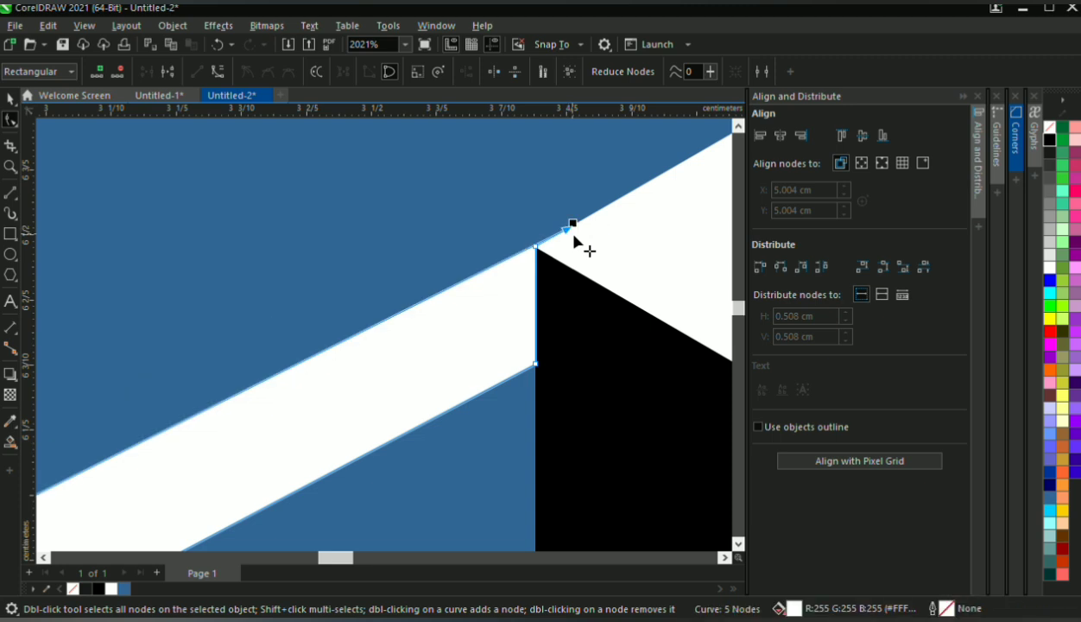
scroll(559, 224, down, 5)
scroll(572, 236, up, 7)
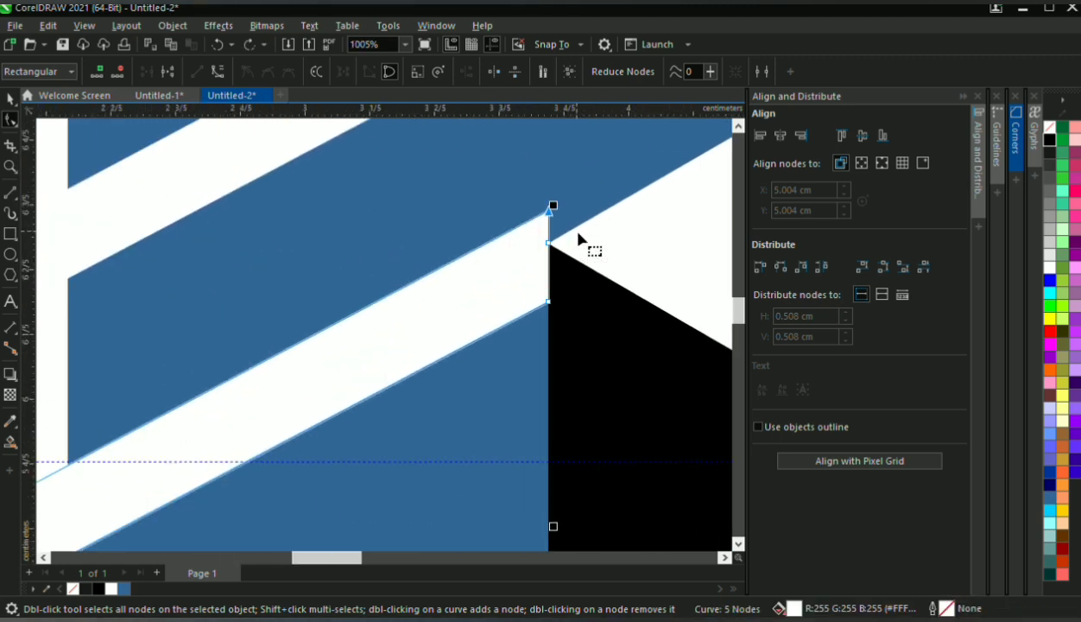
drag(516, 262, 519, 265)
drag(523, 137, 549, 147)
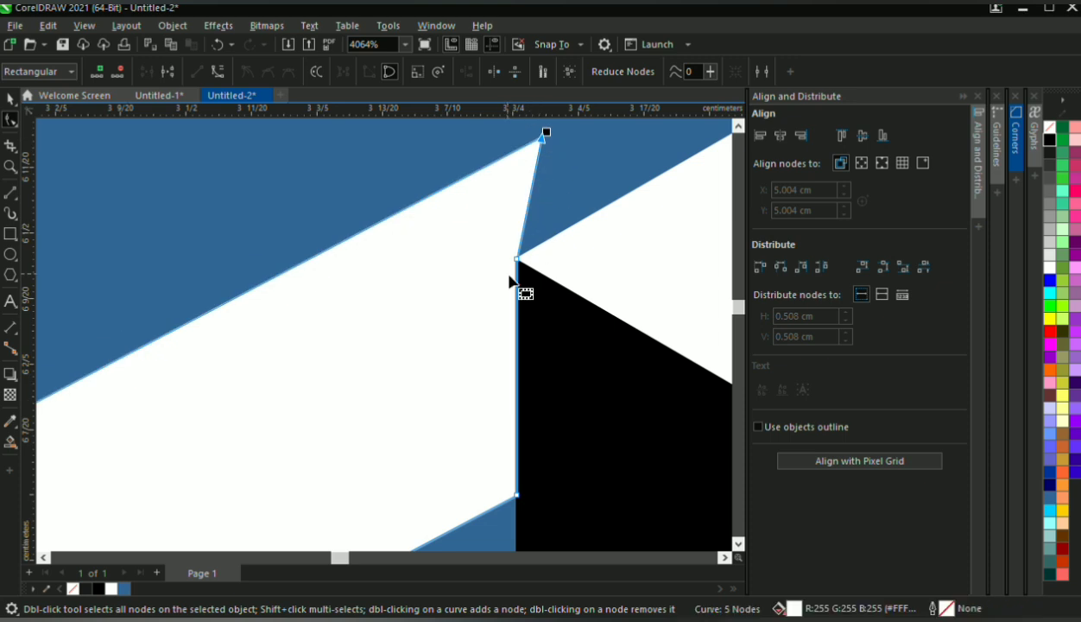
scroll(518, 262, down, 4)
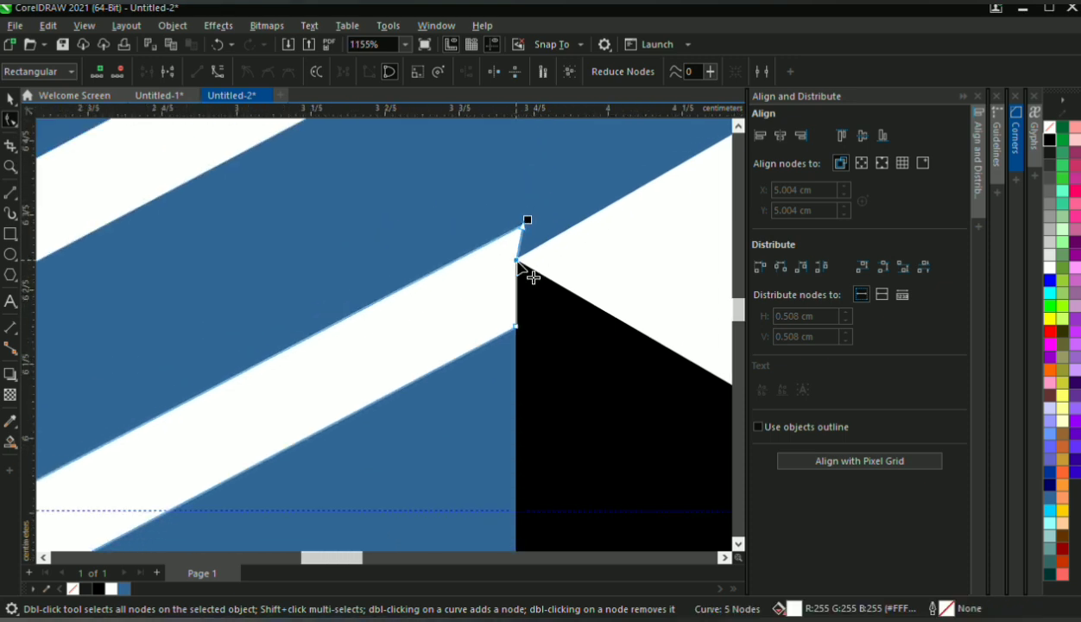
key(ctrl+z)
scroll(518, 264, down, 2)
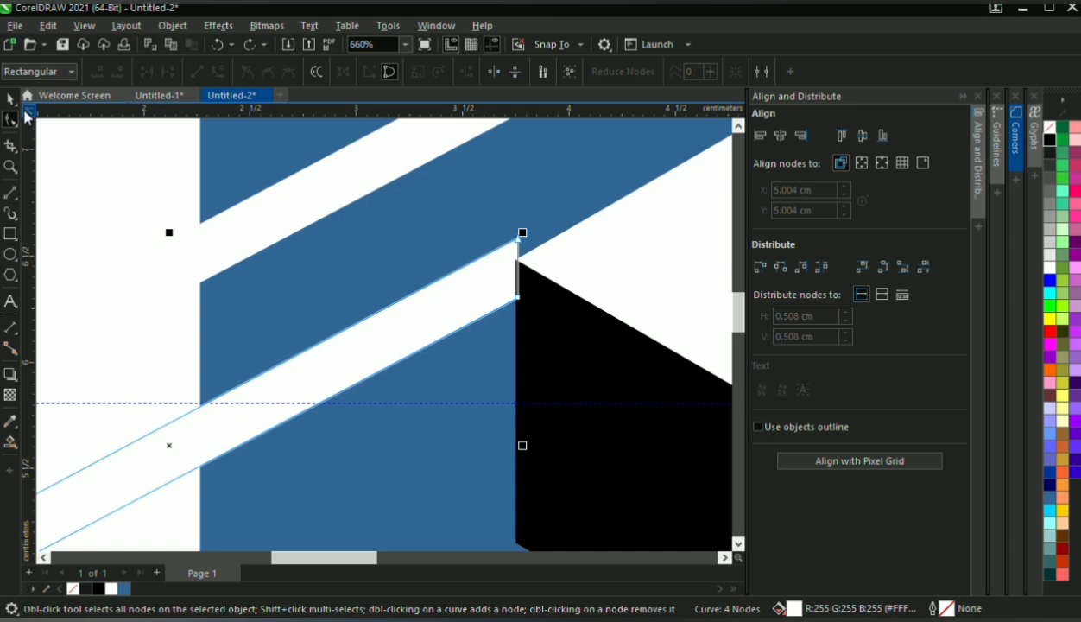
Nudge the second strip to X 2.122, Y 5.514 cm so its upper end corner meets the black face's upper-left corner
click(11, 101)
key(Left)
key(Down)
key(Down)
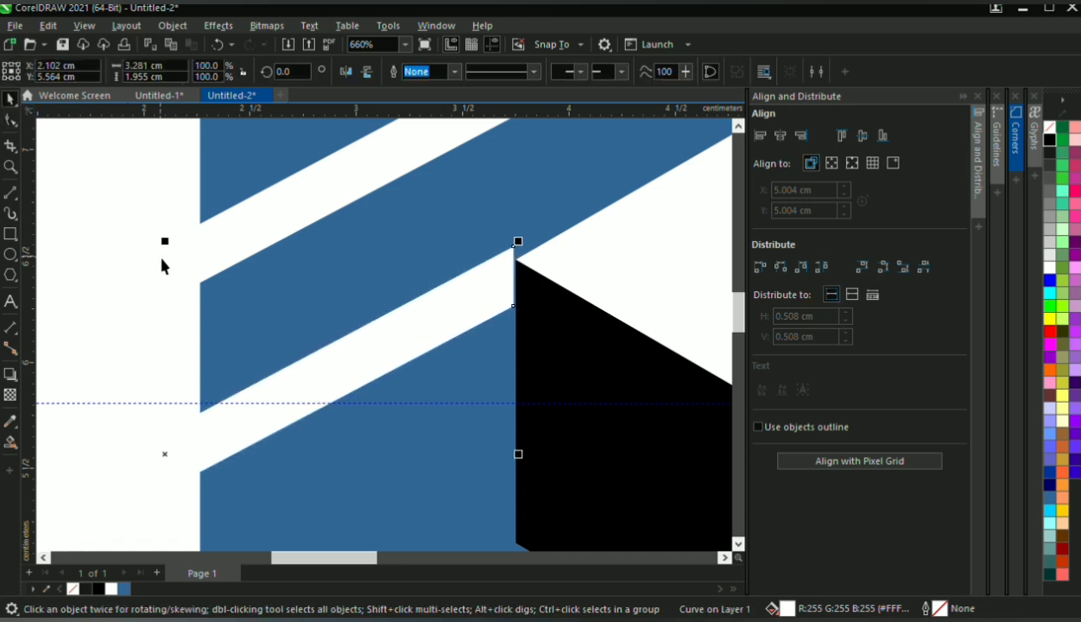
key(Down)
key(Down)
key(Down)
key(Down)
key(Right)
scroll(268, 259, down, 2)
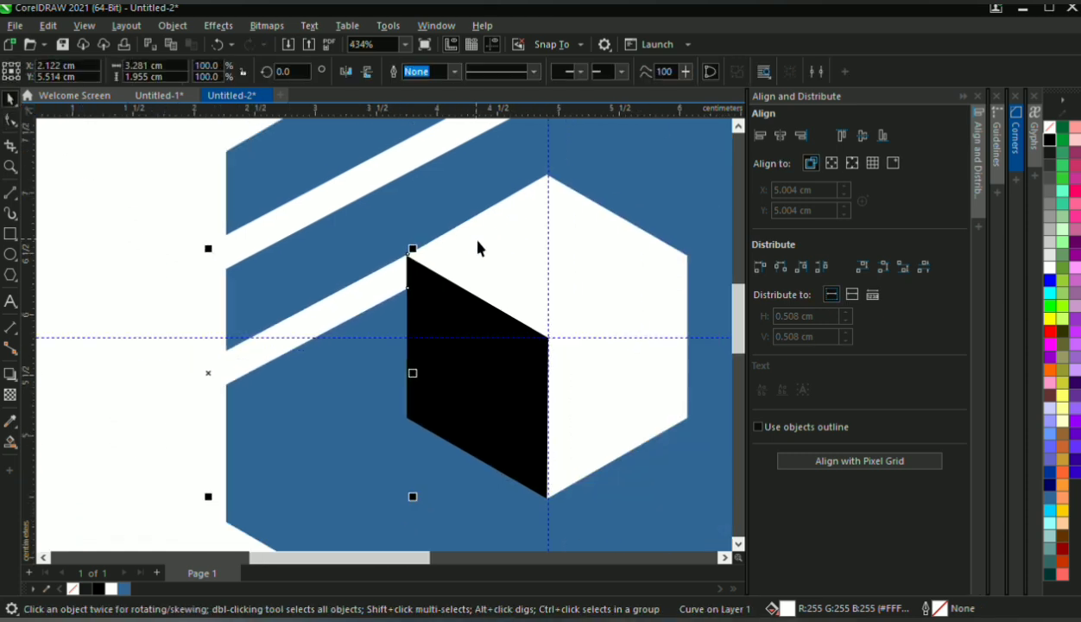
scroll(212, 219, down, 2)
scroll(432, 289, up, 3)
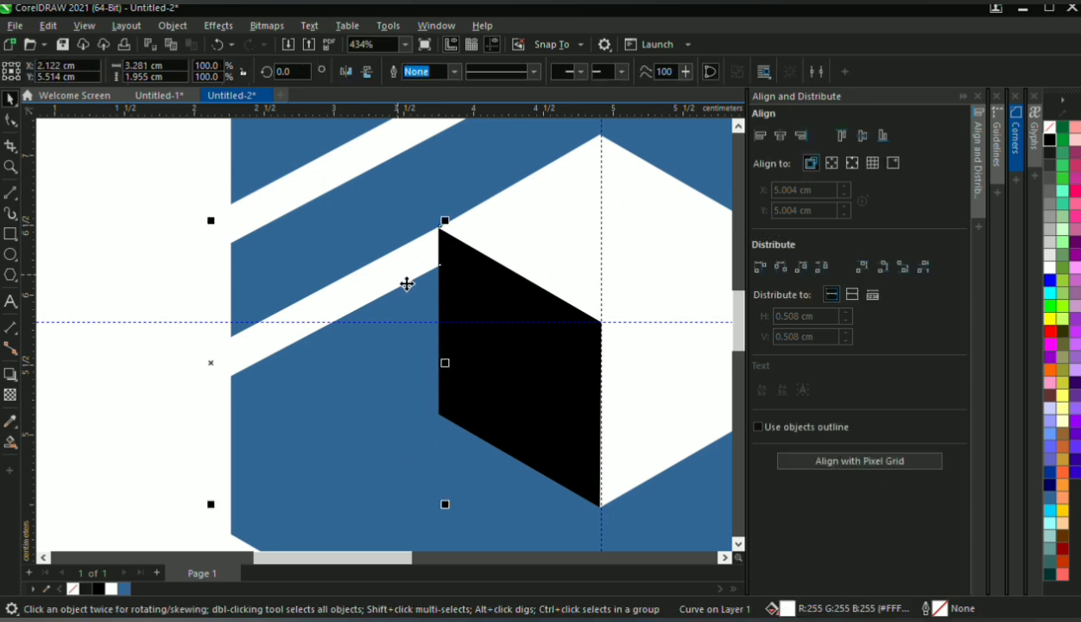
Duplicate the second strip below itself at about X 2.116, Y 4.832 cm, with its end flush against the black face's left edge
drag(406, 283, 393, 372)
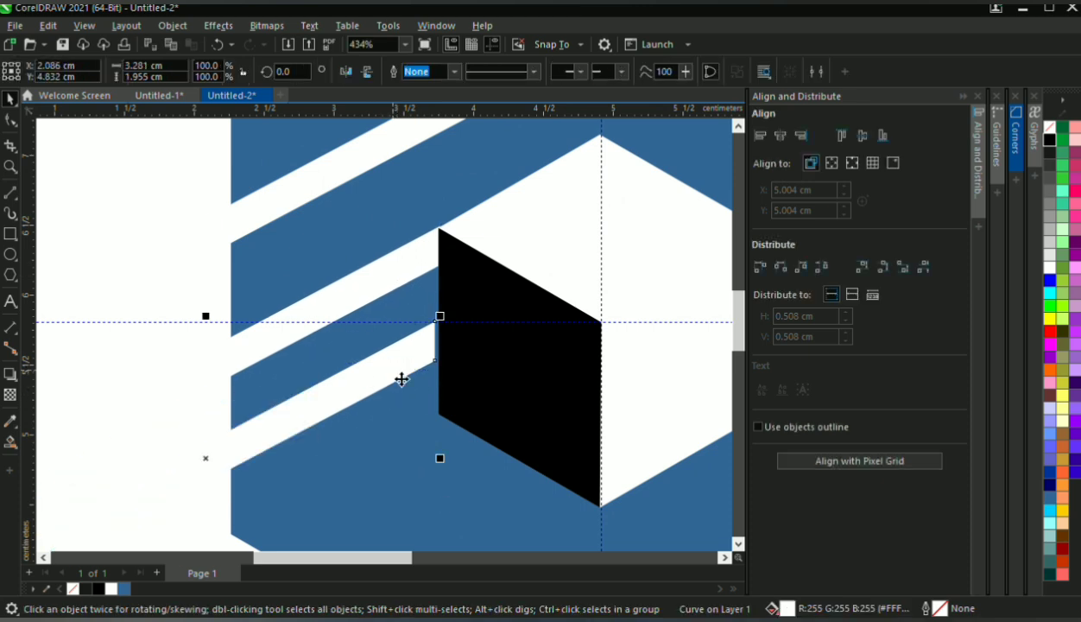
scroll(446, 346, down, 4)
scroll(443, 349, up, 2)
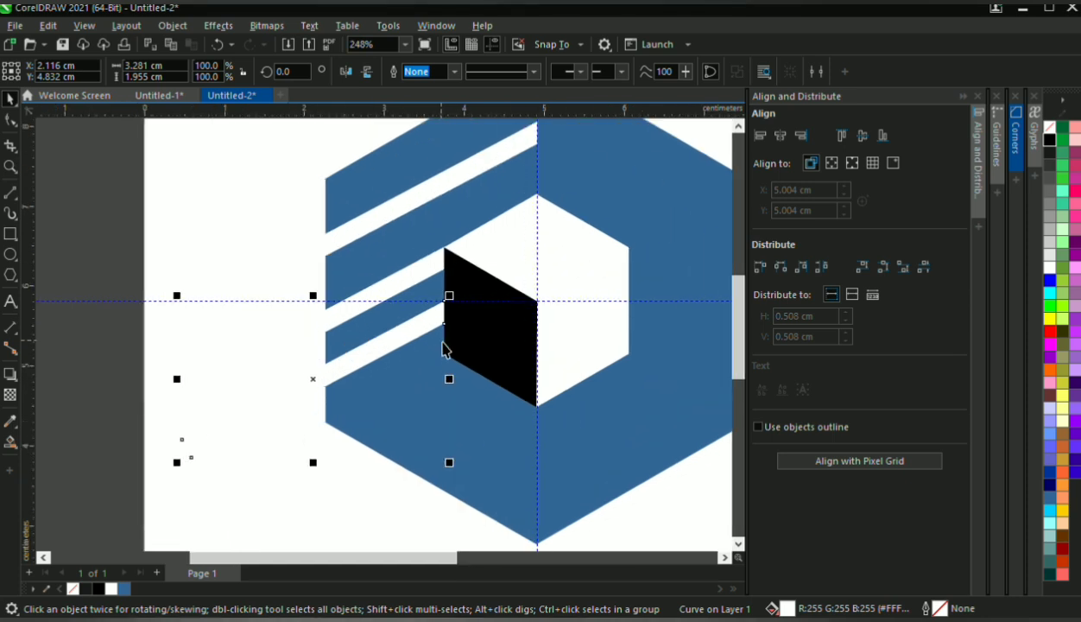
Duplicate the third strip below itself at about Y 4.351 cm, near the black face's lower-left corner
scroll(442, 349, up, 2)
drag(442, 319, 437, 388)
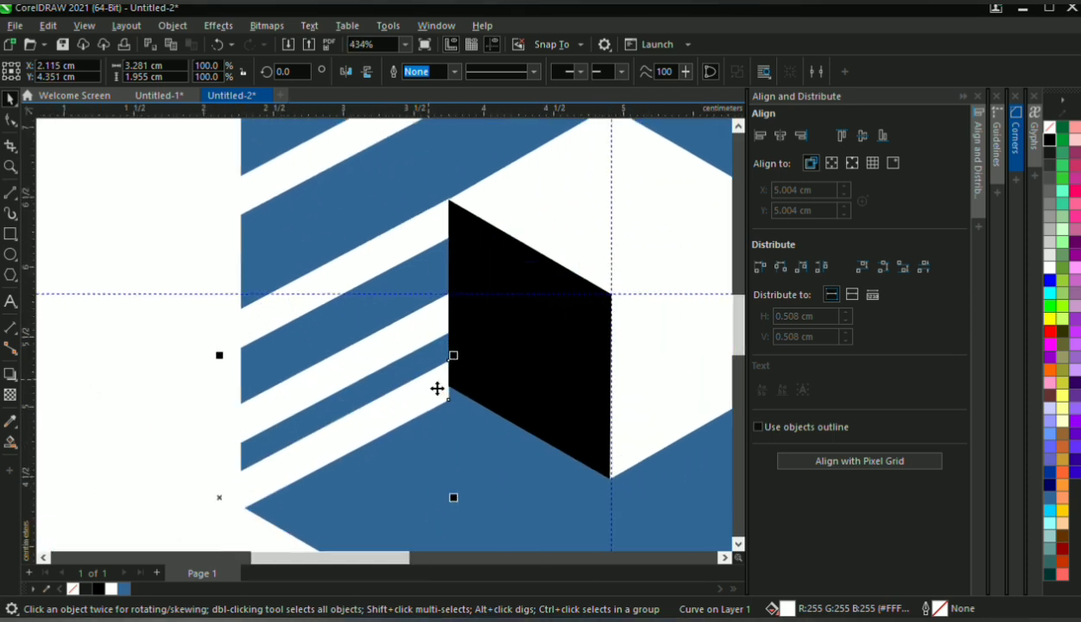
scroll(438, 389, up, 5)
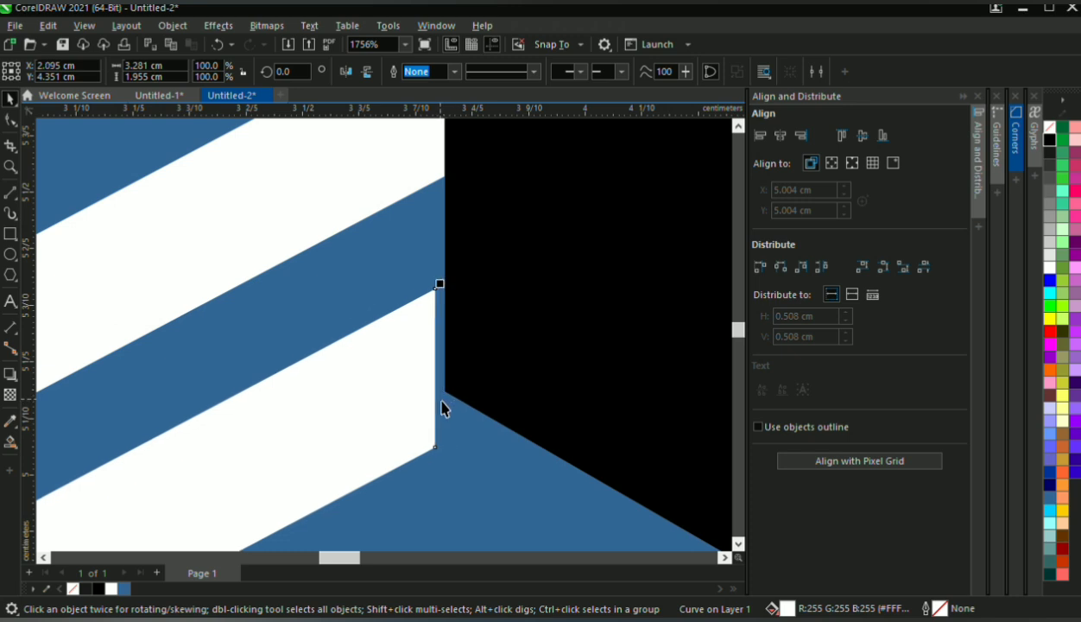
Add a node to the fourth strip's end at the black face's lower-left corner and move its lower end node onto the face's lower edge
key(F10)
click(443, 404)
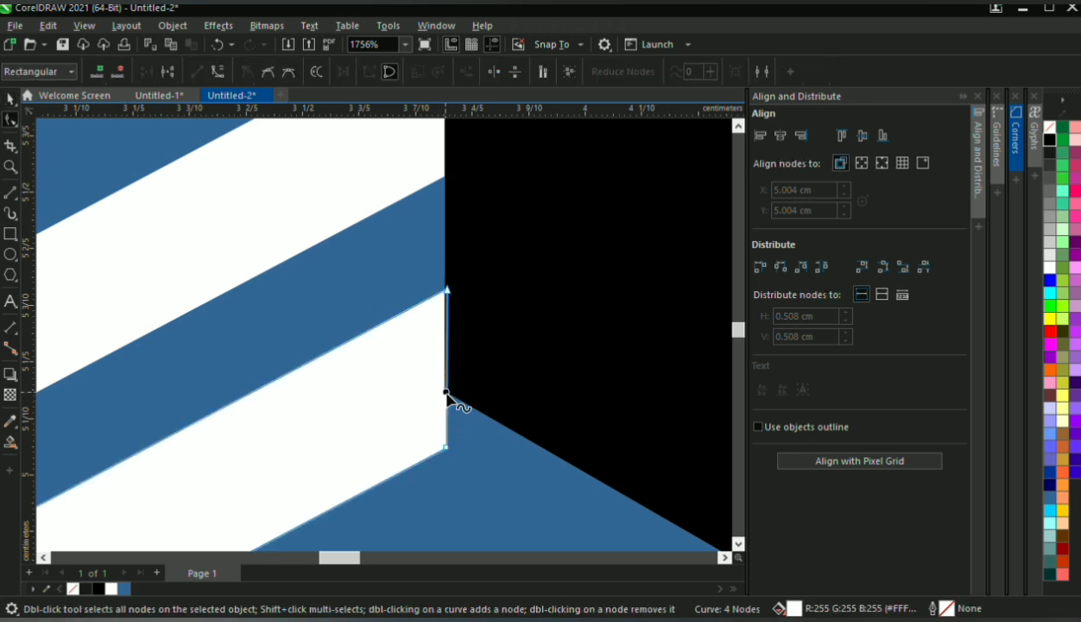
drag(445, 448, 502, 437)
scroll(502, 437, down, 1)
scroll(465, 393, down, 3)
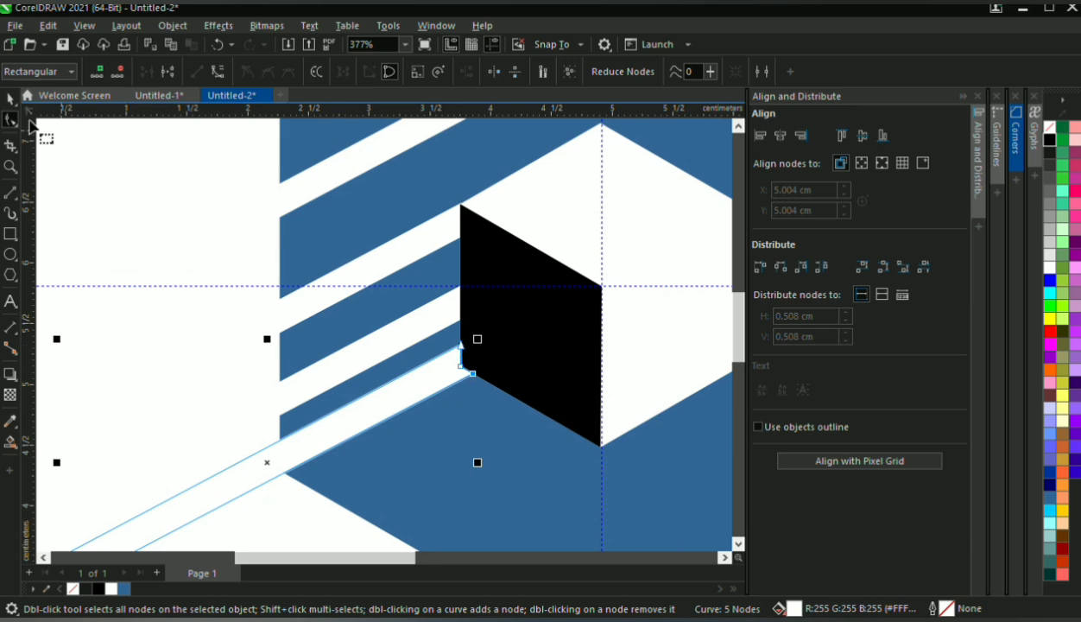
click(6, 102)
Move the third strip up to Y 4.892 cm to even out its spacing between the neighbouring strips
scroll(480, 378, down, 2)
scroll(491, 361, up, 1)
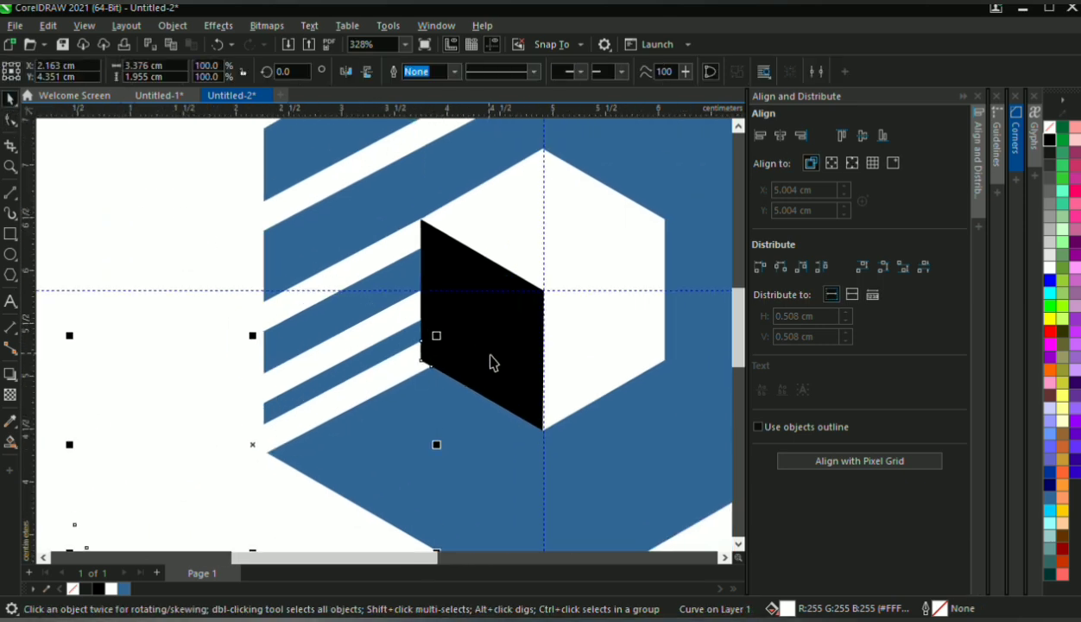
scroll(308, 291, down, 3)
scroll(344, 213, up, 1)
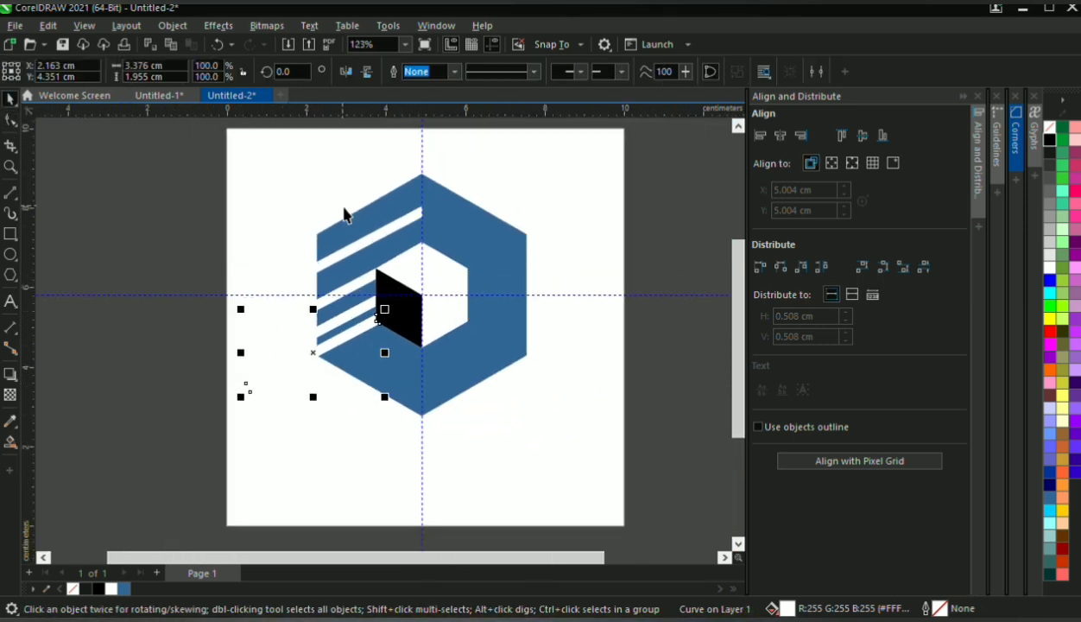
scroll(361, 322, up, 2)
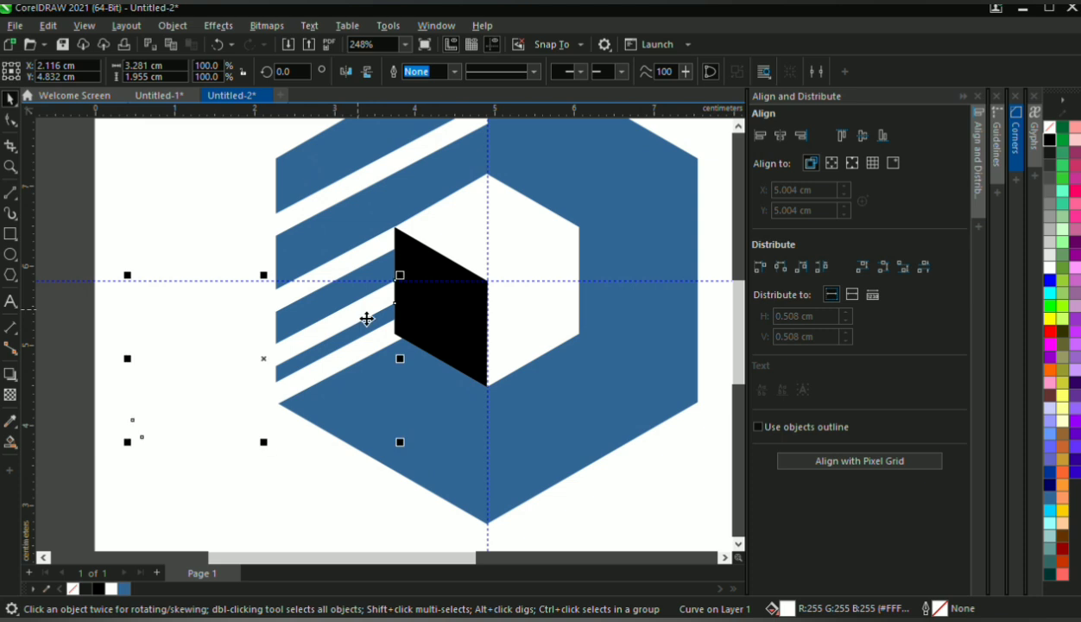
scroll(367, 319, down, 4)
scroll(386, 284, up, 3)
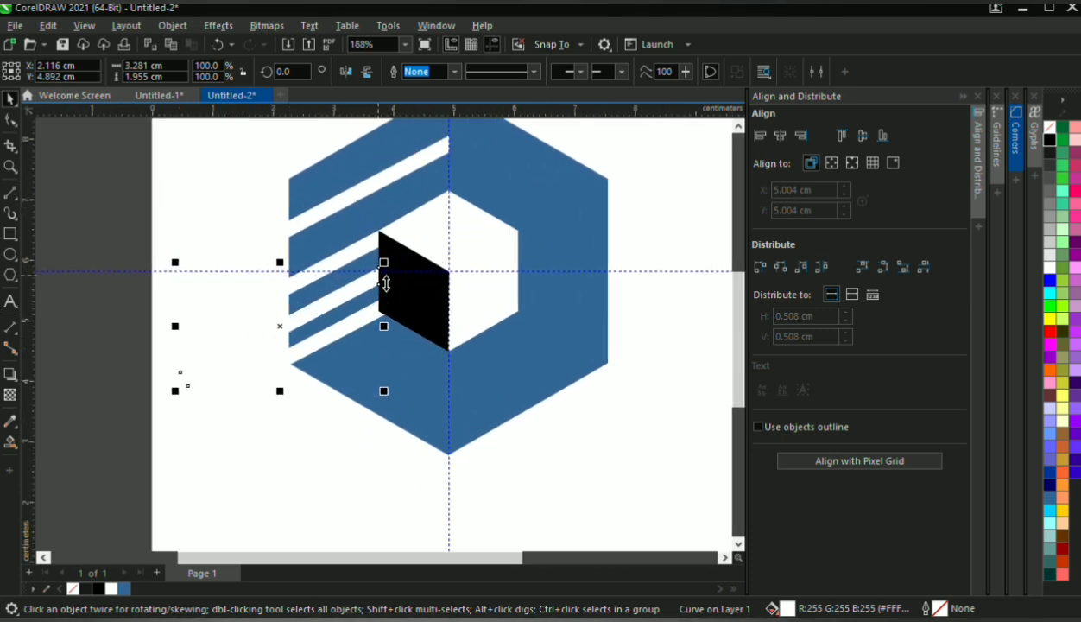
click(116, 215)
Duplicate the topmost strip across the ring's lower-right part, centred at about X 4.9, Y 3.832 cm
scroll(367, 228, down, 2)
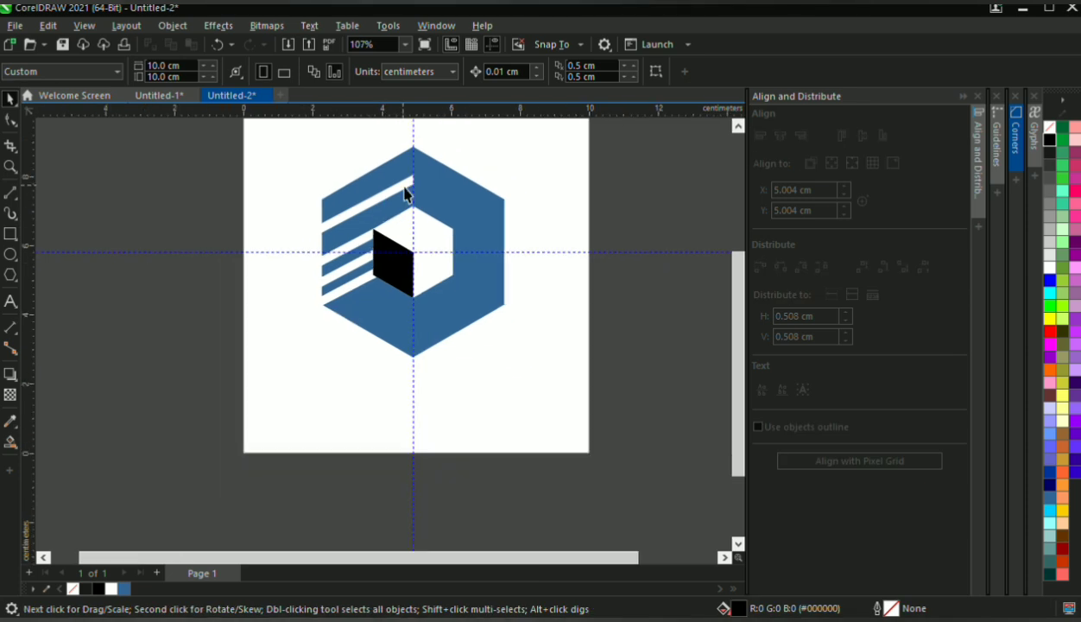
scroll(404, 186, up, 1)
click(410, 185)
drag(415, 192, 483, 339)
scroll(548, 315, up, 2)
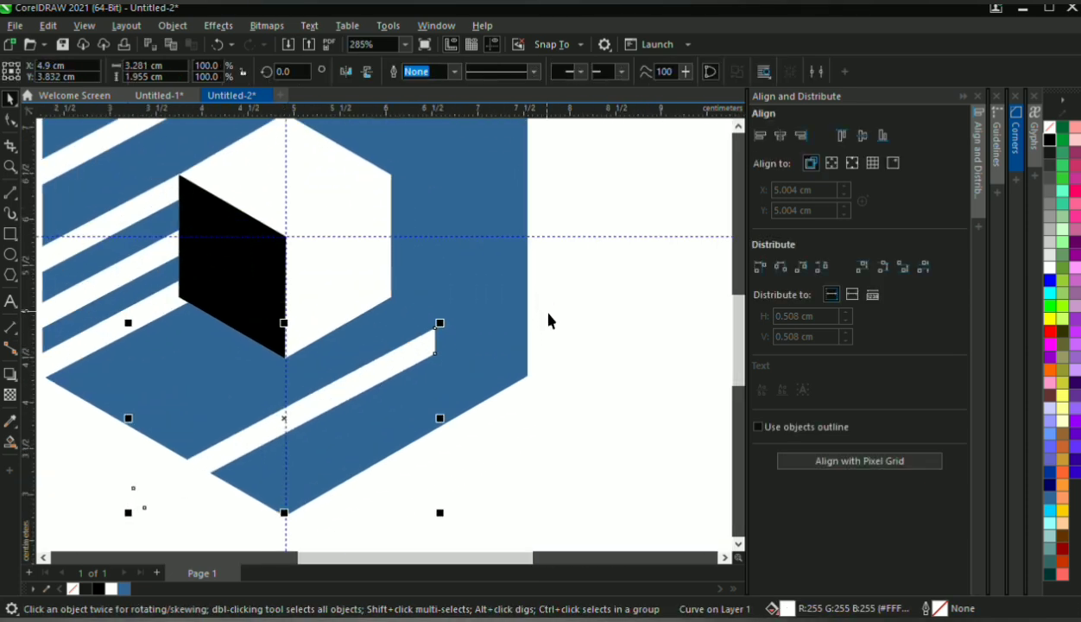
Draw a straight line between the inner and outer hexagons' lower-right corners and give it a white outline
click(11, 193)
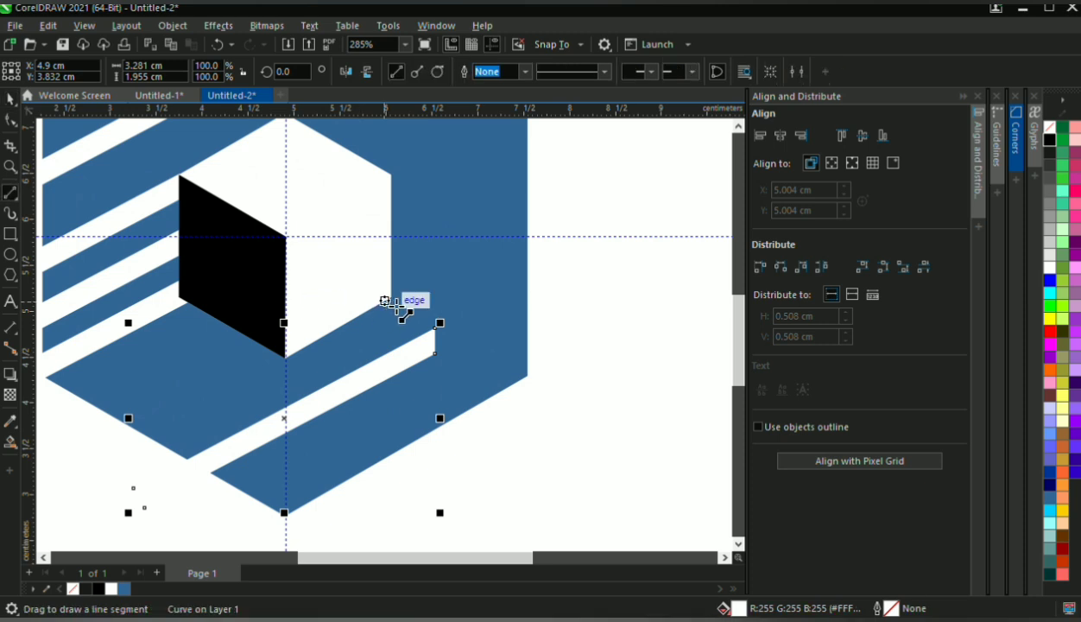
drag(391, 296, 537, 381)
click(11, 121)
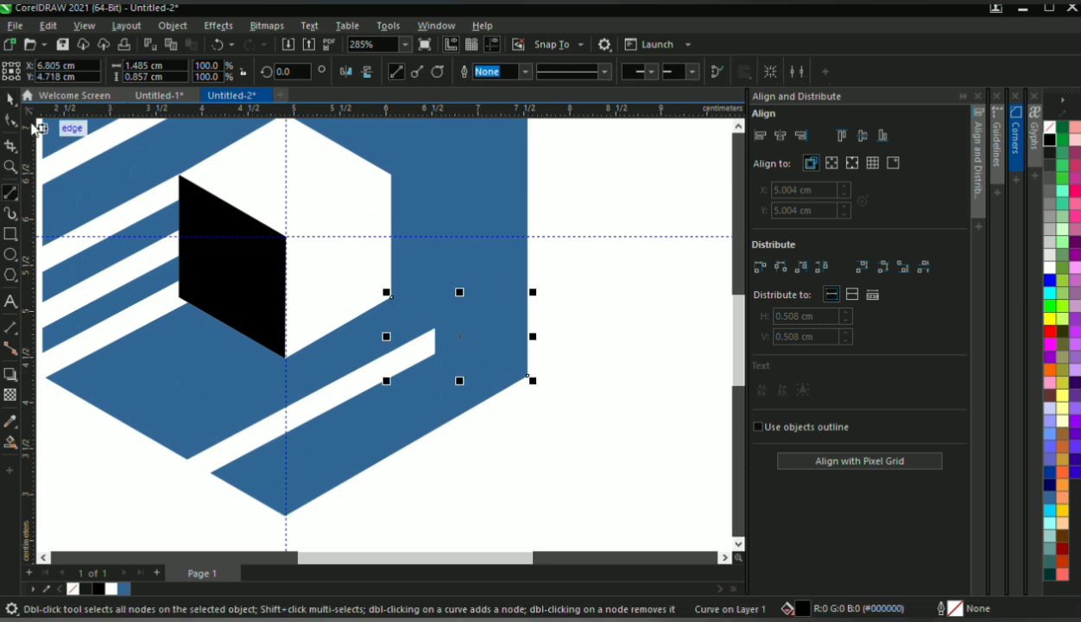
click(10, 98)
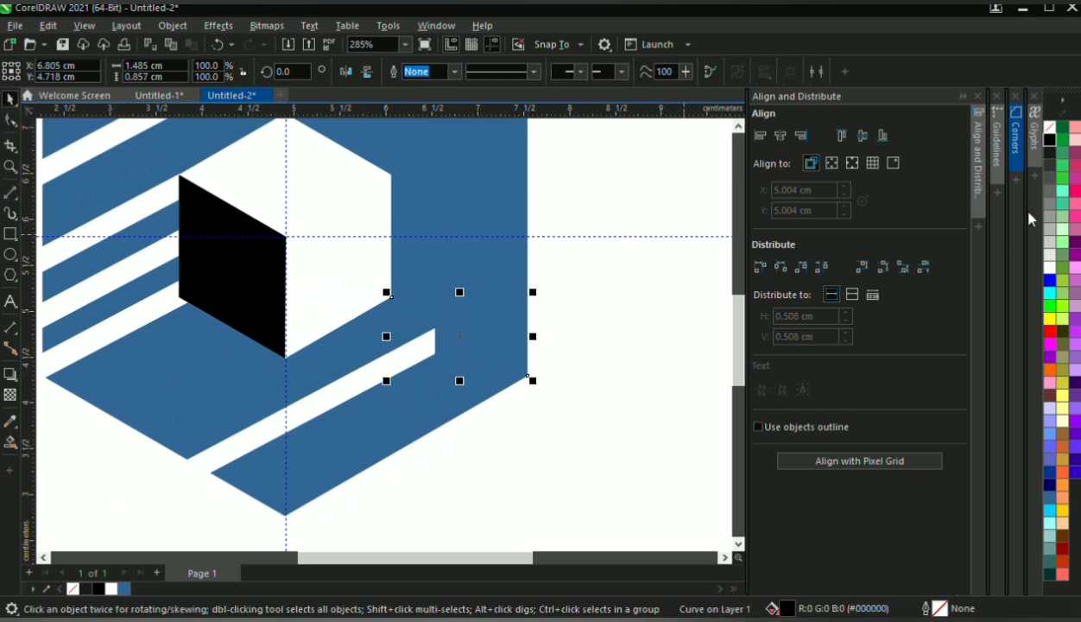
right_click(1048, 271)
scroll(390, 380, up, 3)
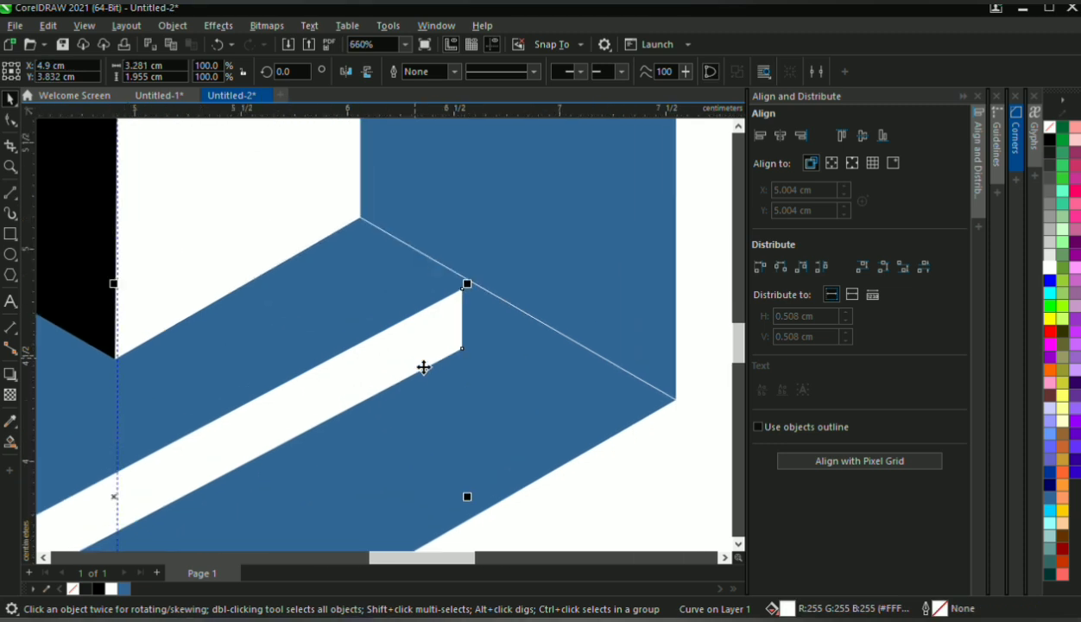
Move the lower strip to about X 4.956, Y 3.853 cm and place its two upper end nodes on the white diagonal line
click(424, 361)
scroll(456, 321, up, 2)
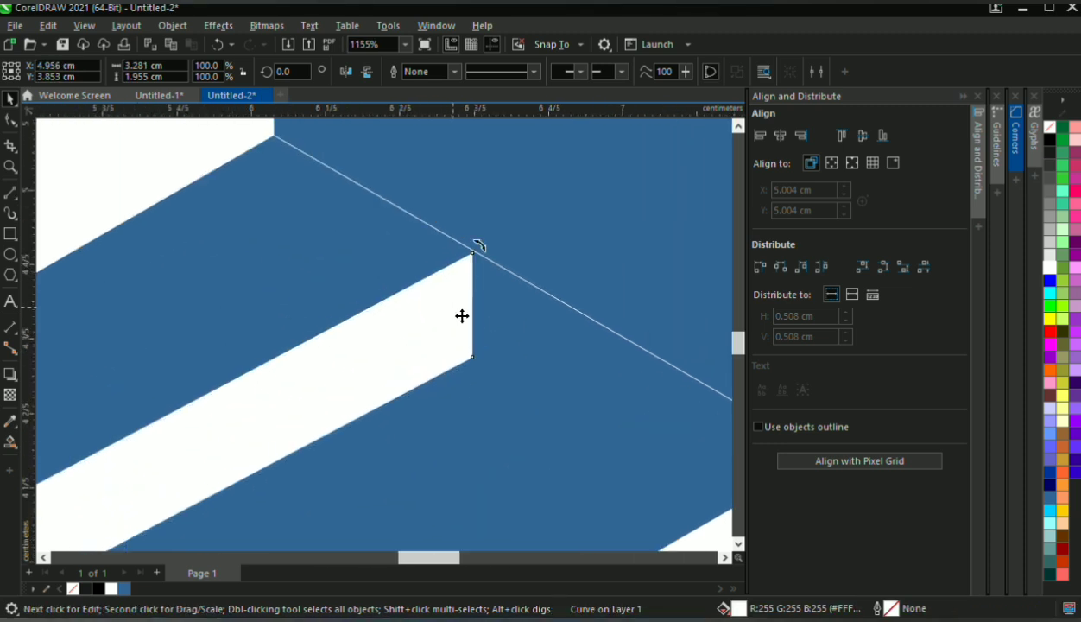
key(F10)
scroll(466, 332, up, 2)
drag(471, 386, 666, 287)
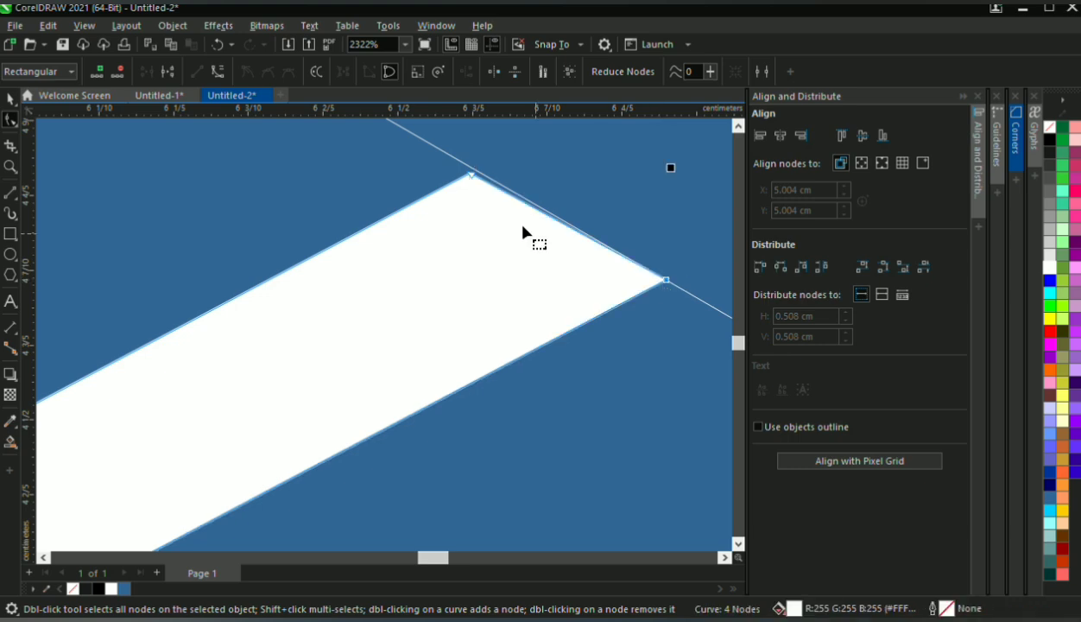
scroll(475, 183, up, 4)
drag(425, 204, 442, 187)
scroll(442, 198, down, 4)
scroll(497, 197, down, 10)
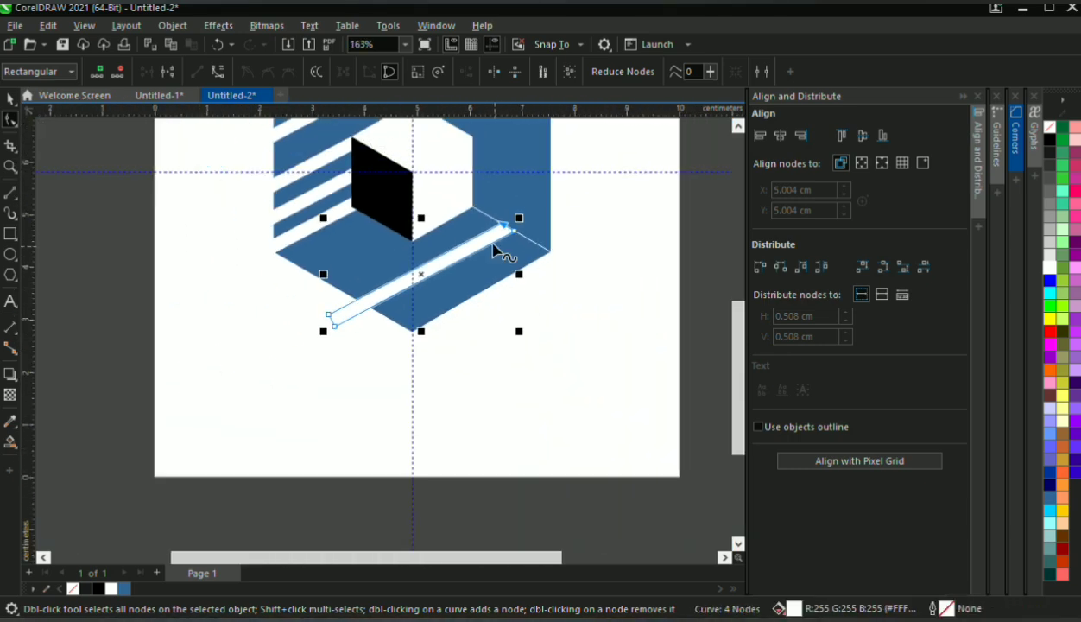
scroll(442, 226, up, 3)
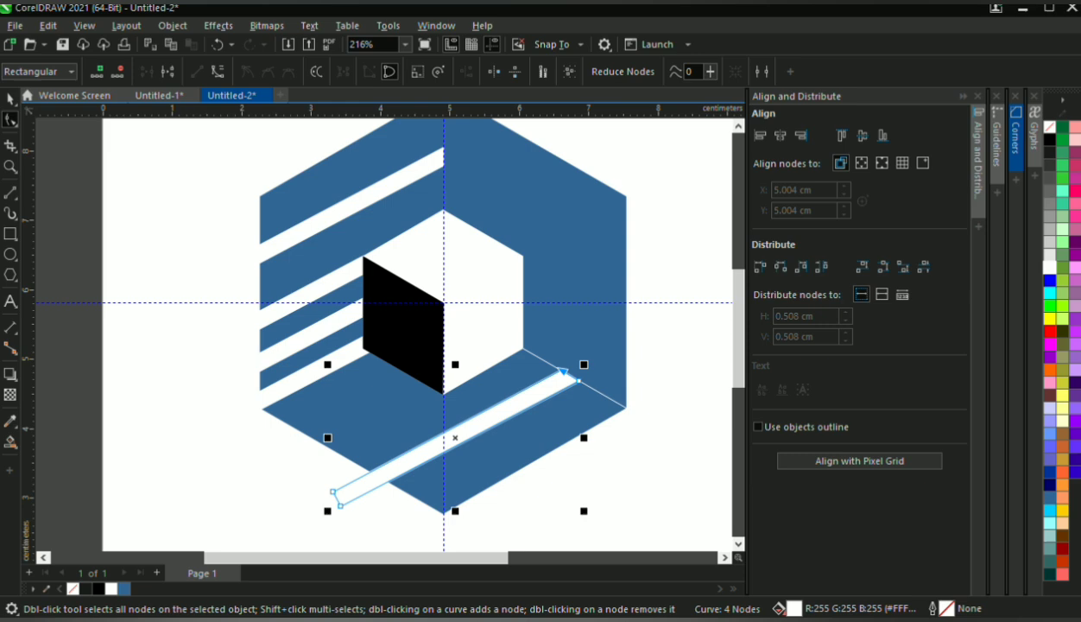
click(10, 105)
scroll(505, 353, down, 1)
scroll(449, 429, up, 1)
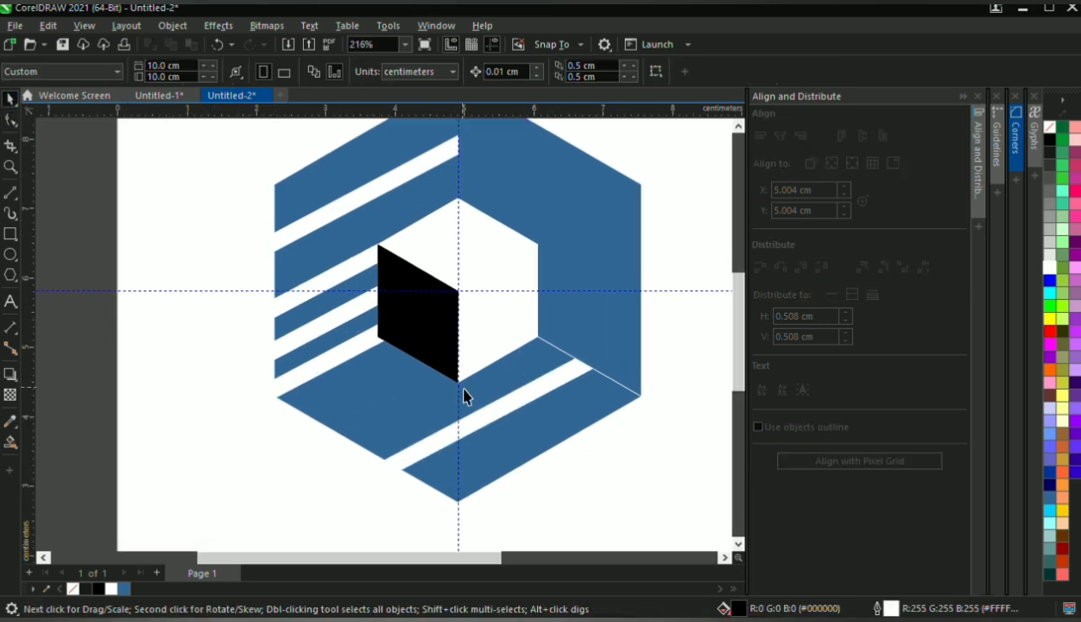
Duplicate the lower-right white strip onto the ring's lower-left part, at about X 3.222, Y 3.577 cm
scroll(466, 402, up, 1)
click(493, 439)
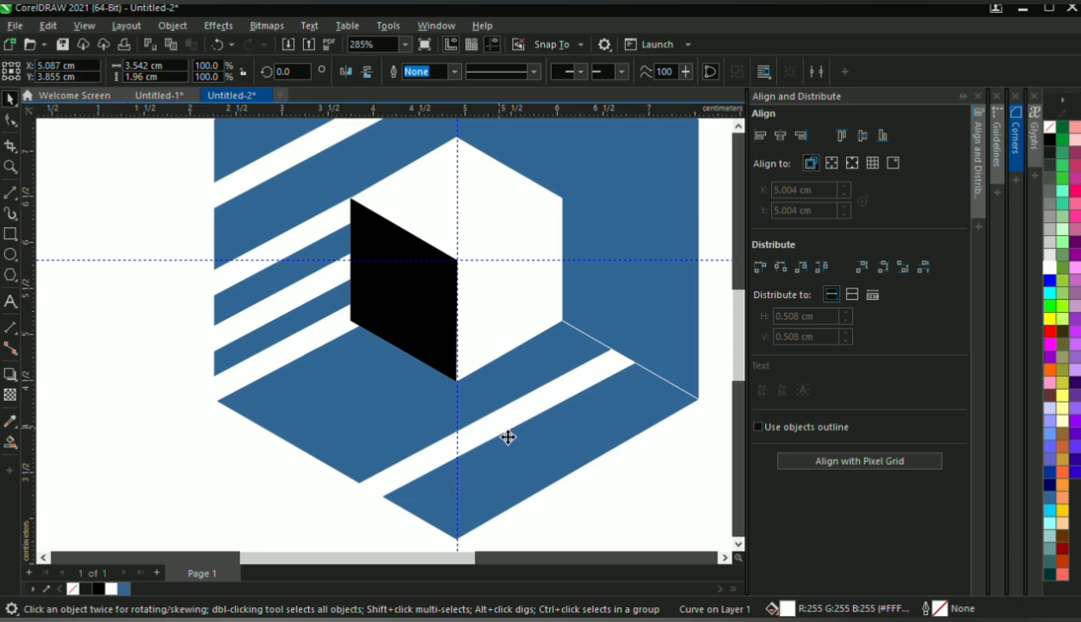
drag(508, 438, 337, 463)
scroll(343, 403, up, 3)
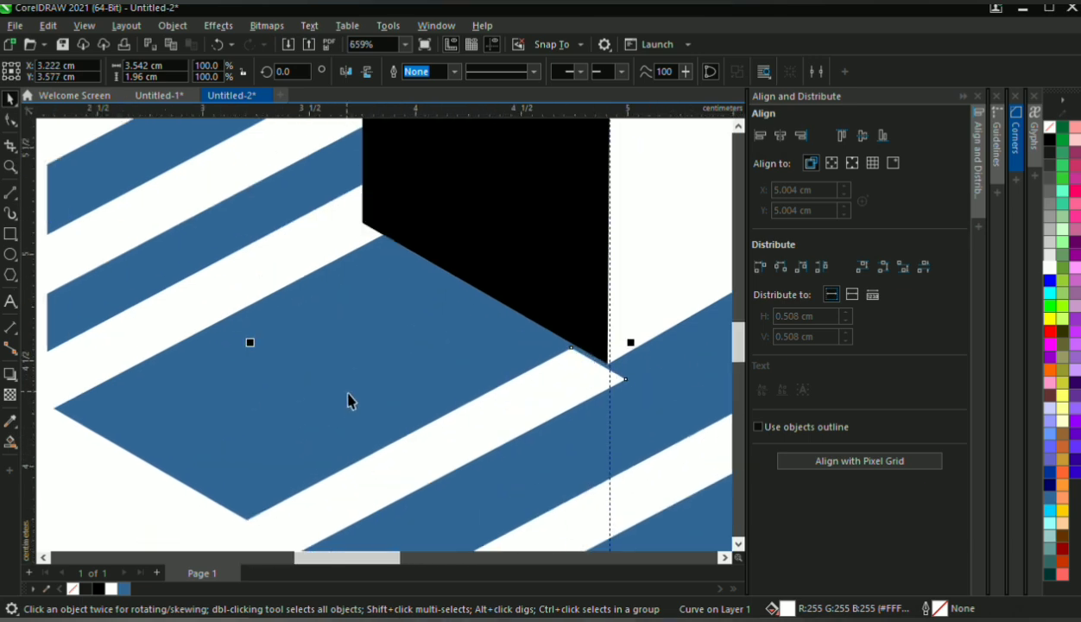
Nudge the copied strip to X 3.152, Y 3.657 cm so its upper end meets the black face's lower corner
key(Up)
key(Up)
key(Up)
key(Left)
key(Left)
key(Left)
key(Left)
key(Left)
key(Left)
key(Left)
key(Left)
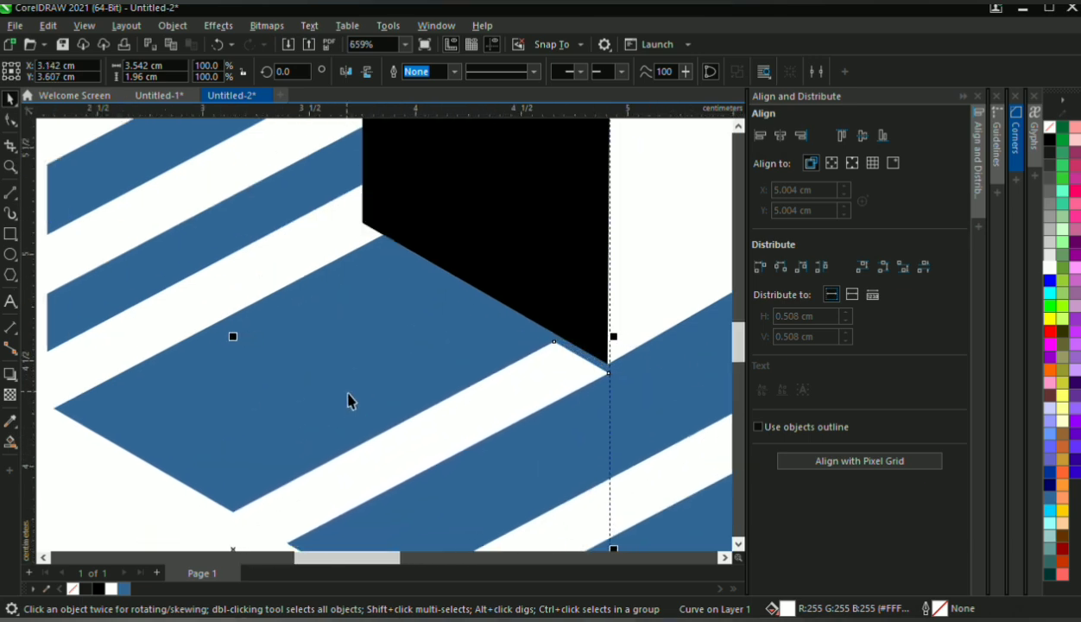
key(Up)
key(Up)
key(Up)
key(Up)
key(Right)
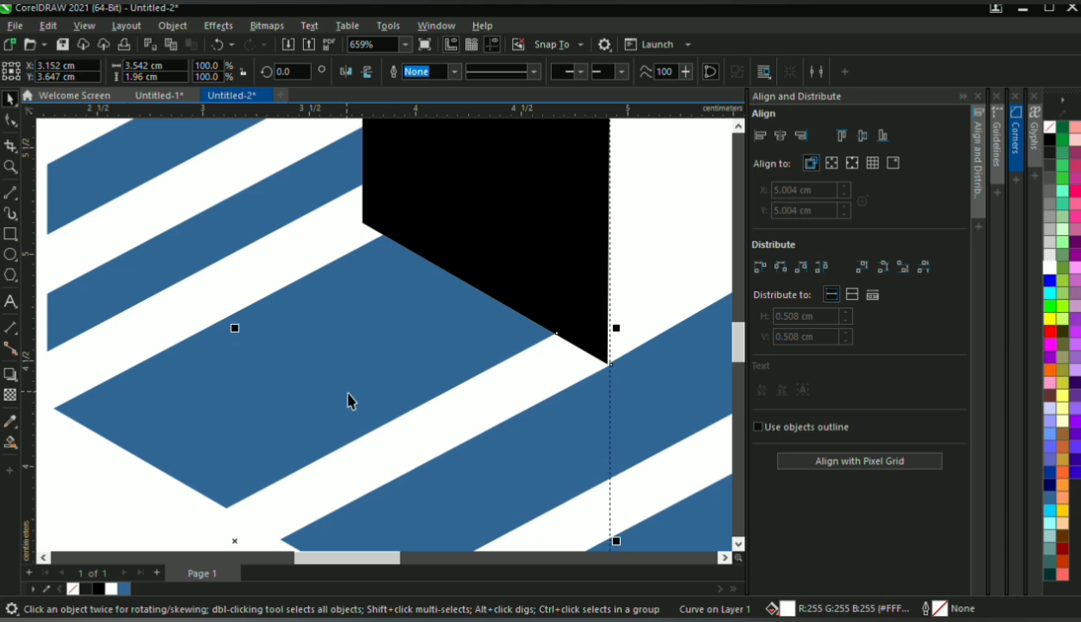
key(Up)
scroll(455, 356, down, 4)
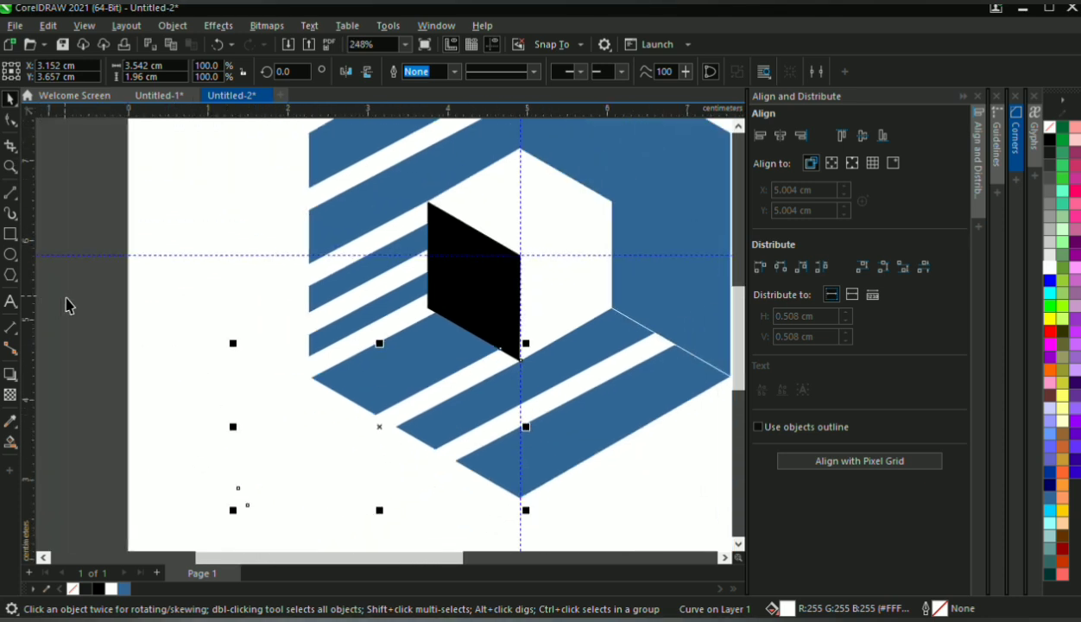
Duplicate the strip further up the black face's lower edge, placing the copy at X 2.675, Y 3.993 cm
scroll(478, 380, up, 2)
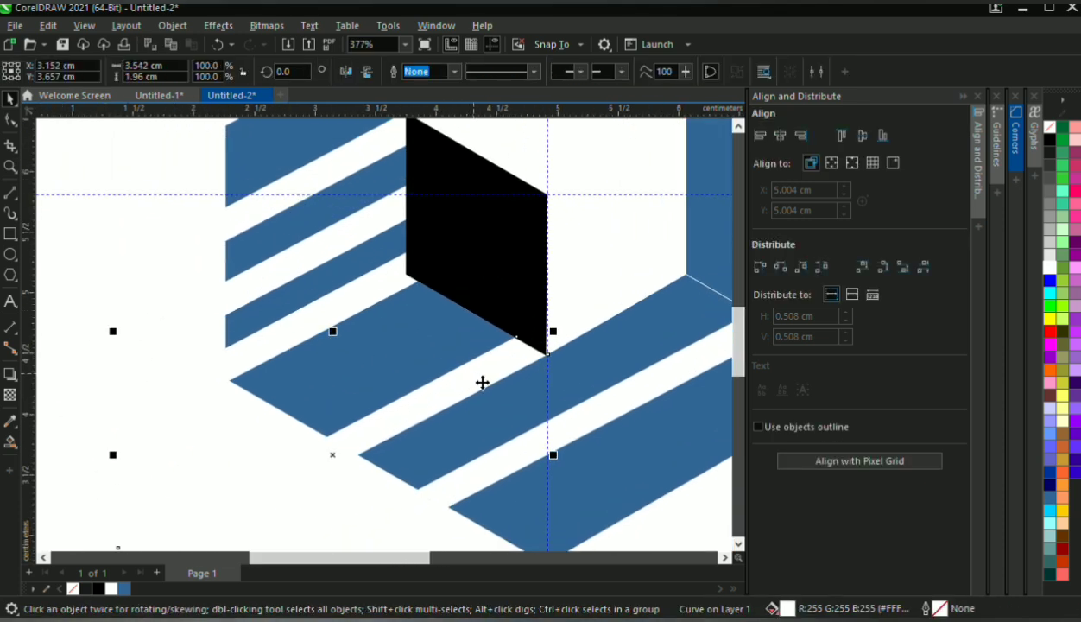
drag(482, 382, 425, 352)
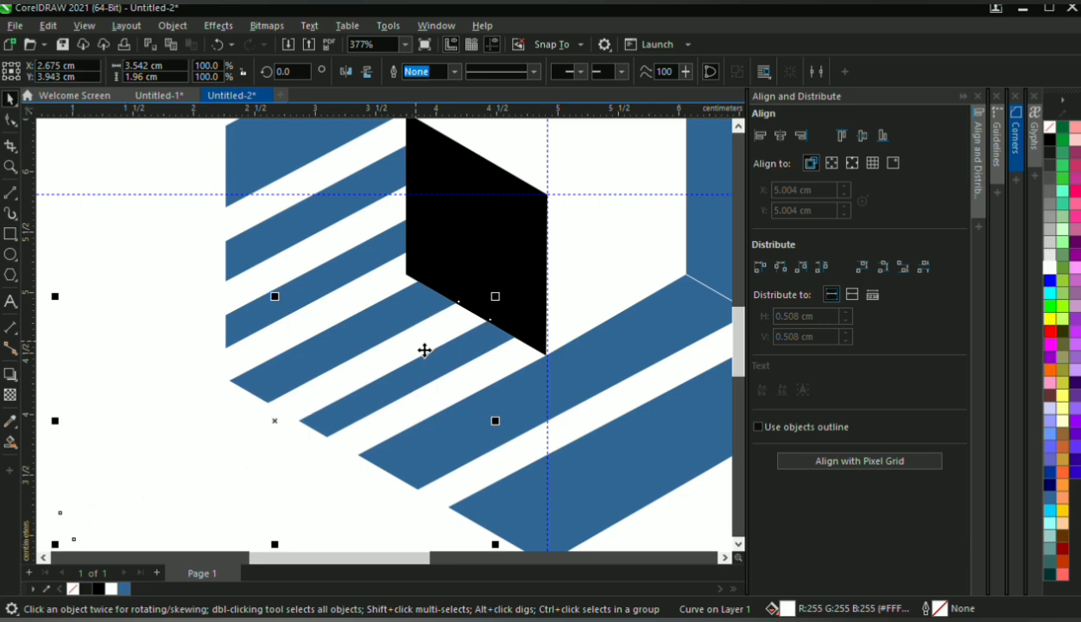
key(Up)
key(Up)
key(Up)
key(Up)
key(Up)
scroll(425, 349, down, 1)
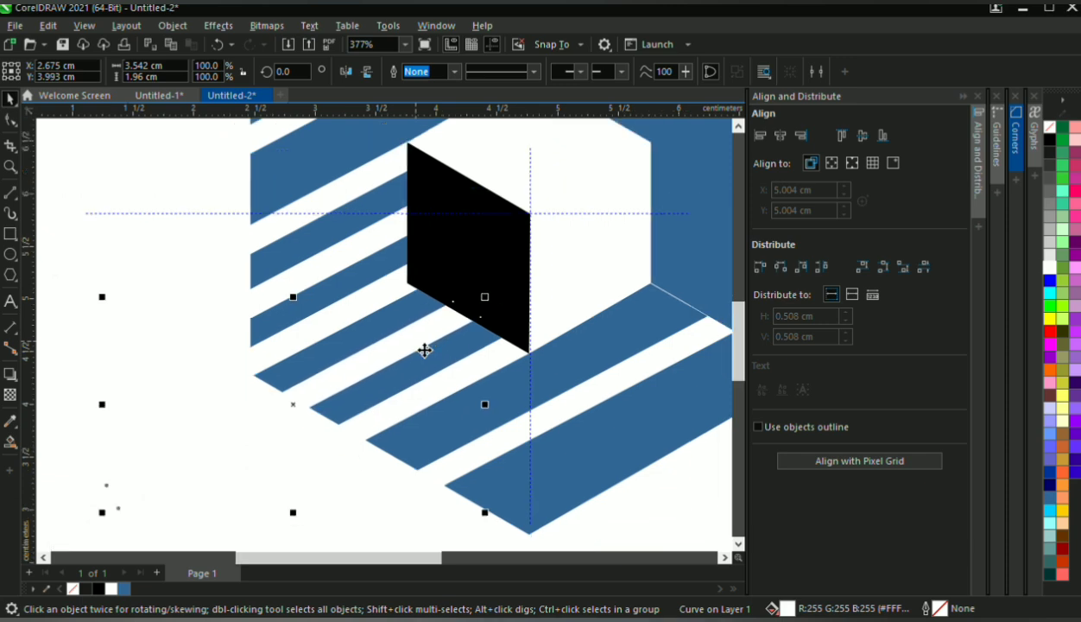
scroll(425, 350, down, 5)
click(461, 267)
Fill the blue hexagonal ring with black
scroll(462, 267, up, 3)
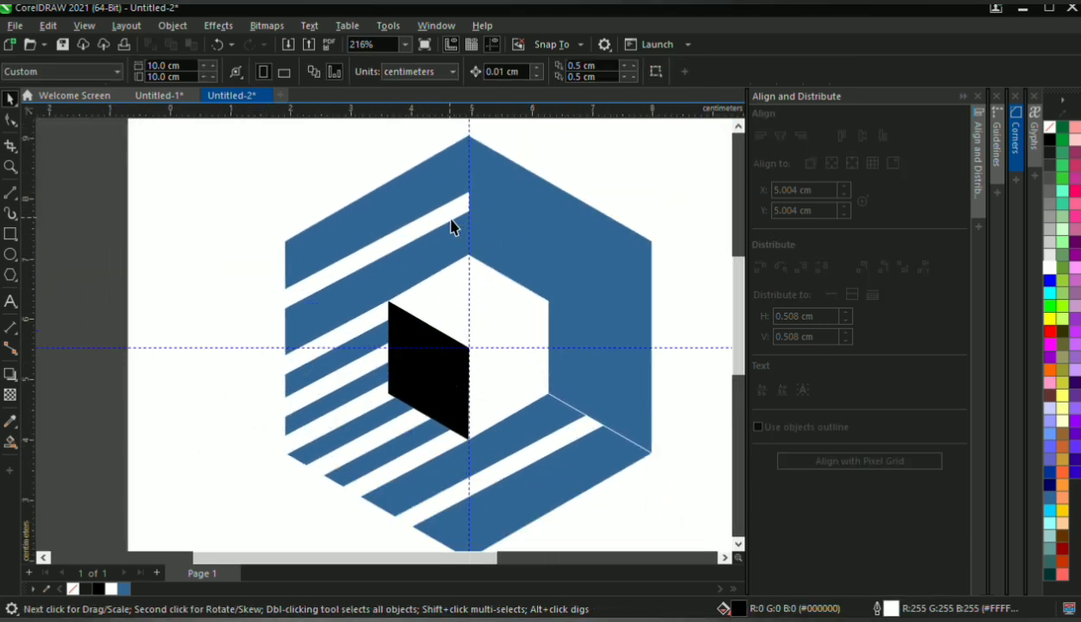
click(454, 223)
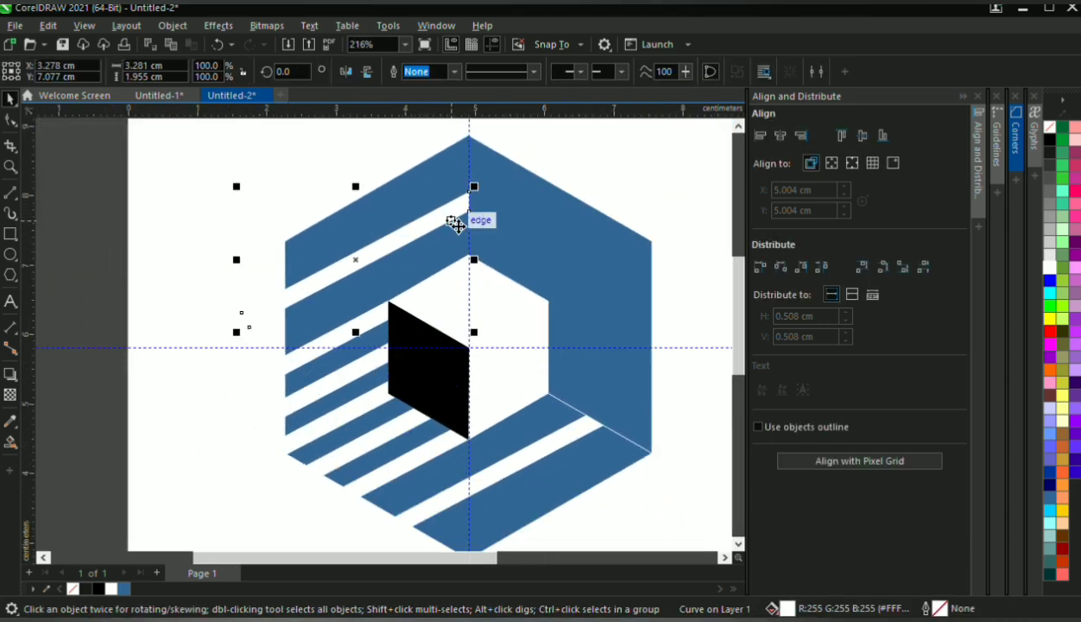
click(1049, 139)
scroll(306, 280, down, 3)
click(431, 278)
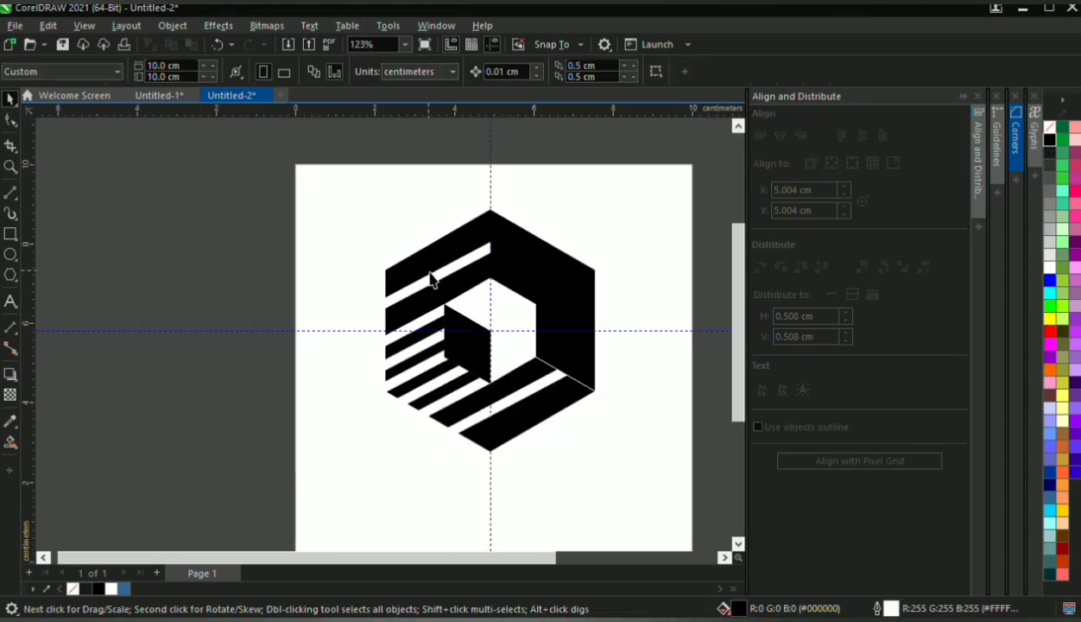
Cut the topmost strip's shape out of the black ring with Simplify
scroll(432, 278, up, 3)
click(478, 261)
shift+click(584, 266)
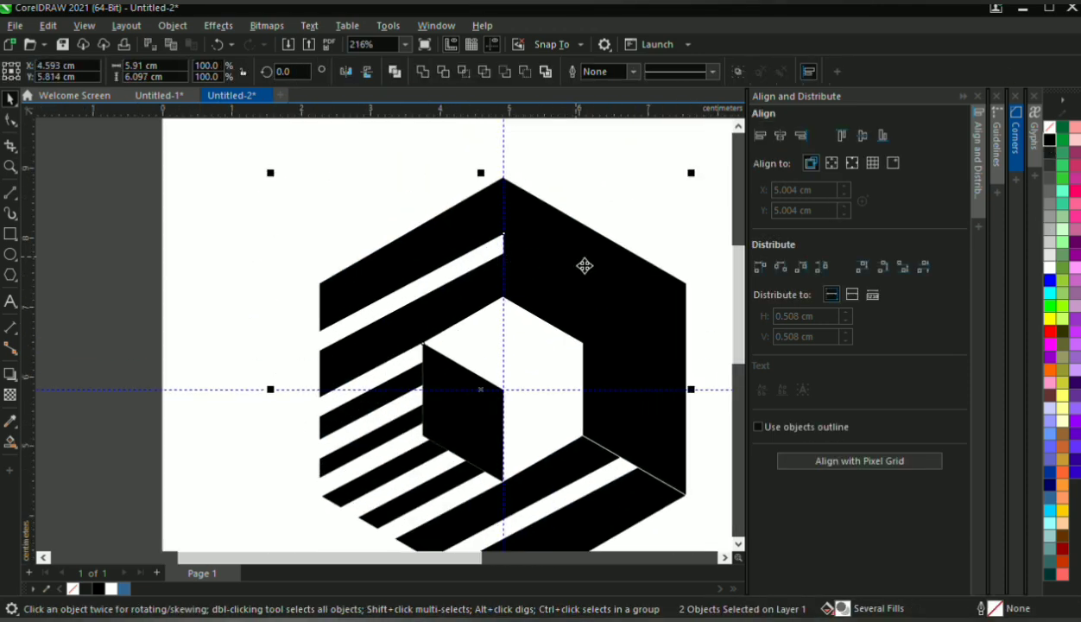
click(490, 76)
click(393, 380)
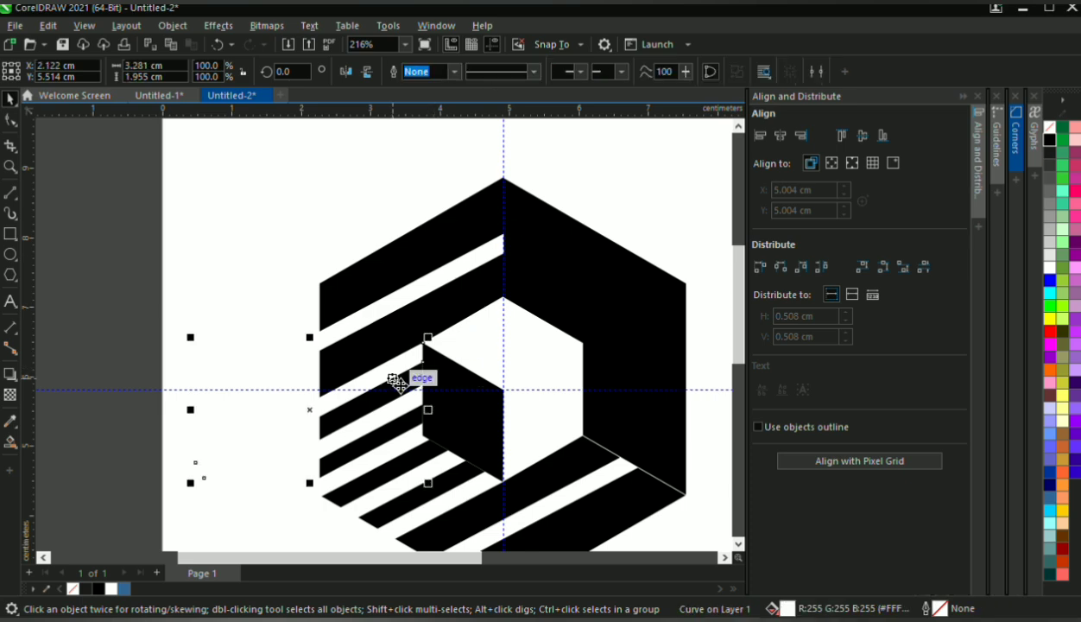
shift+click(535, 290)
click(505, 74)
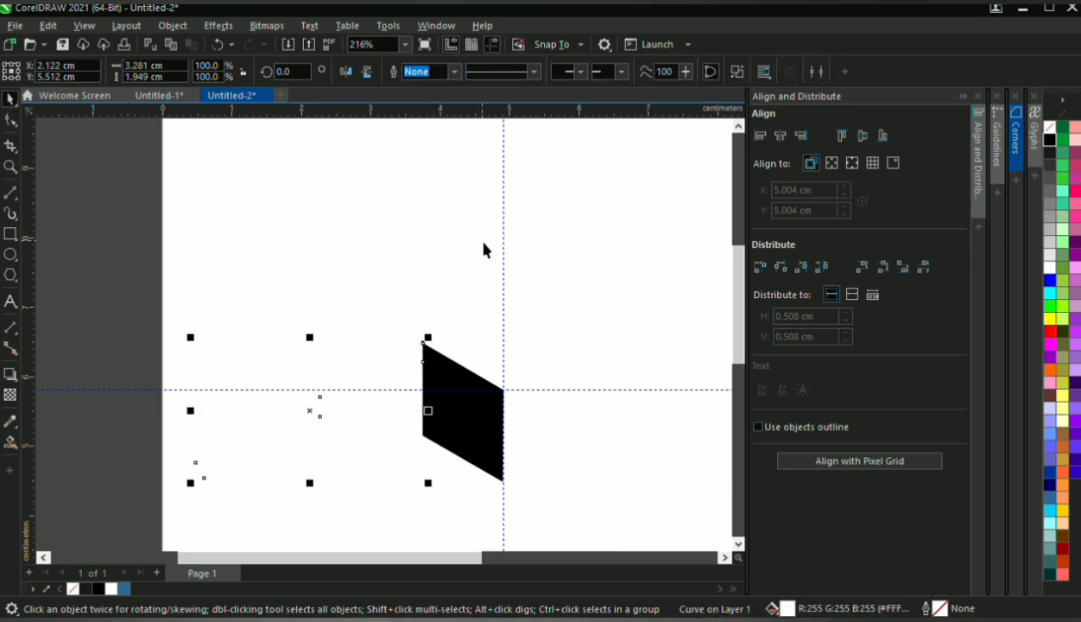
key(ctrl+z)
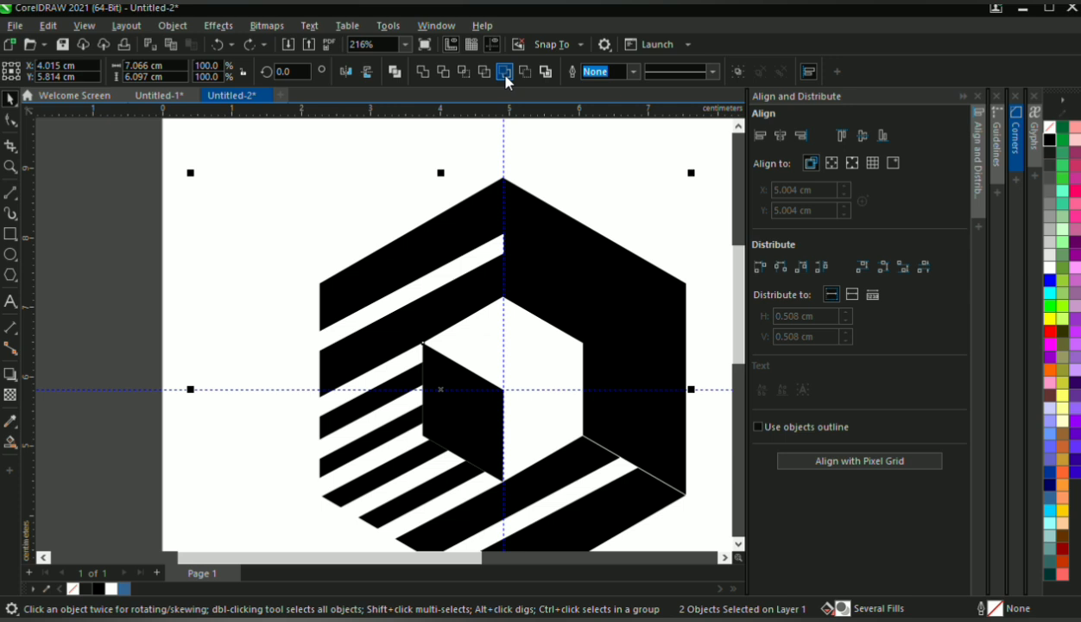
Cut the second strip from the top out of the black ring with Simplify
click(404, 397)
click(398, 386)
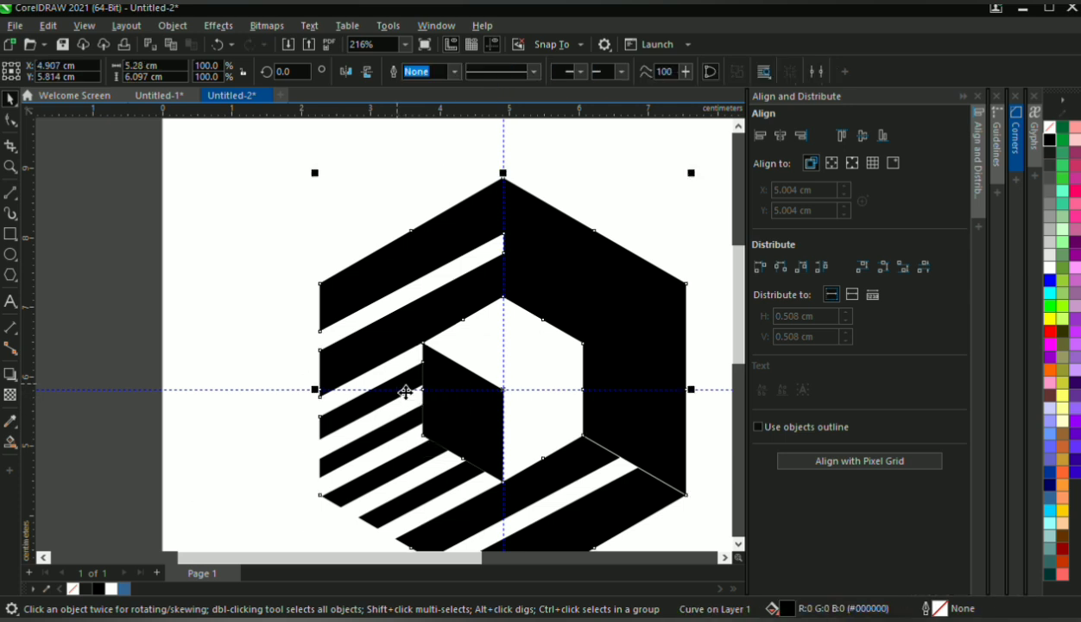
scroll(406, 388, down, 2)
scroll(486, 380, up, 2)
click(347, 392)
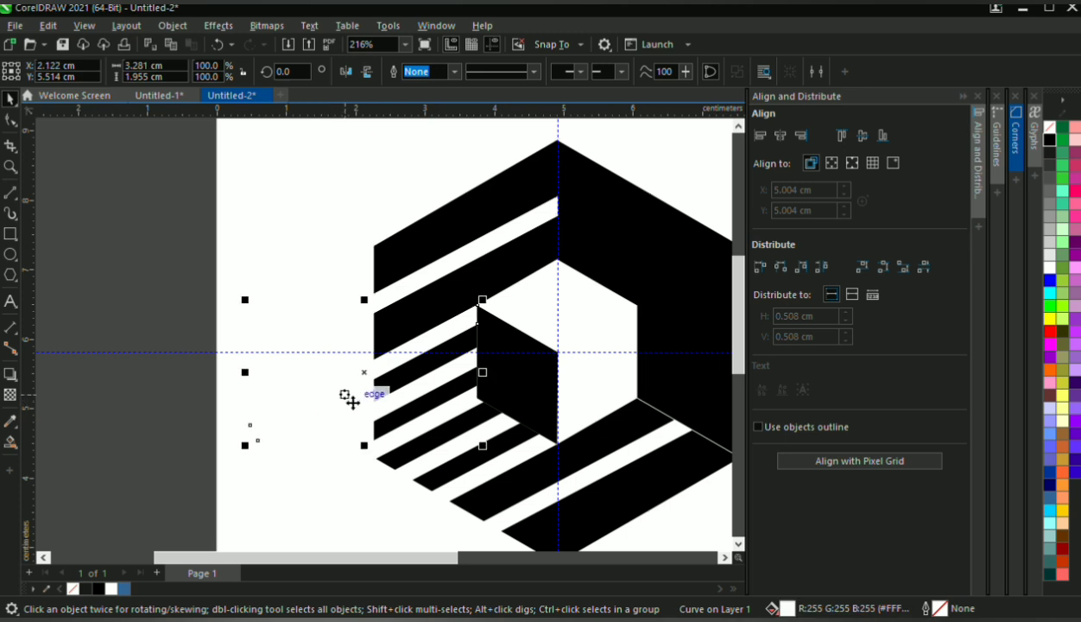
shift+click(604, 253)
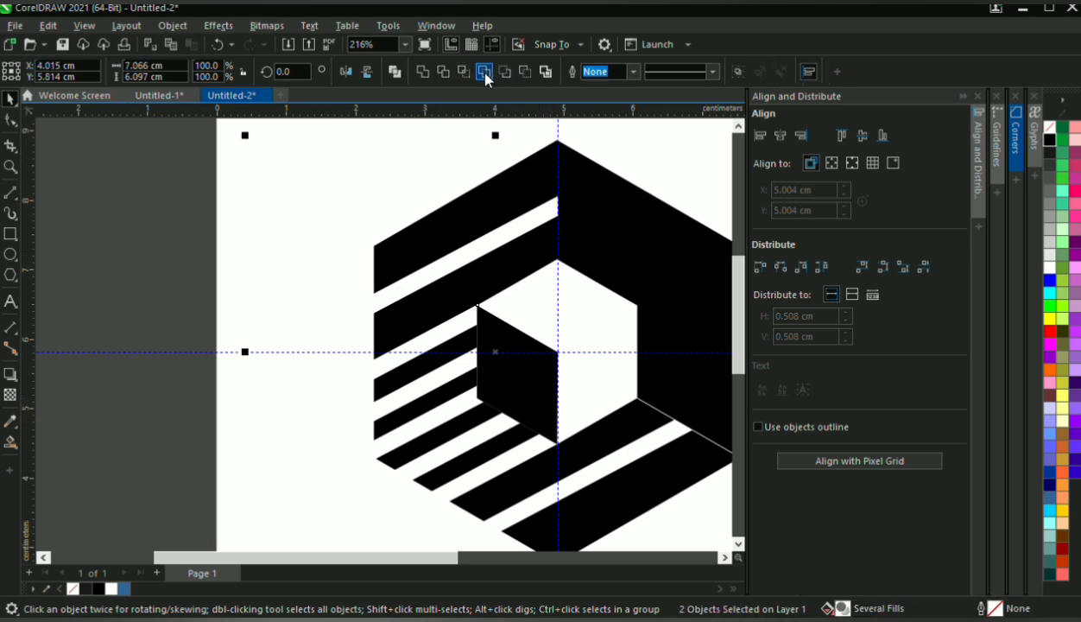
Cut the third and fourth strips on the ring's left side out of the ring with Simplify
click(363, 417)
shift+click(574, 232)
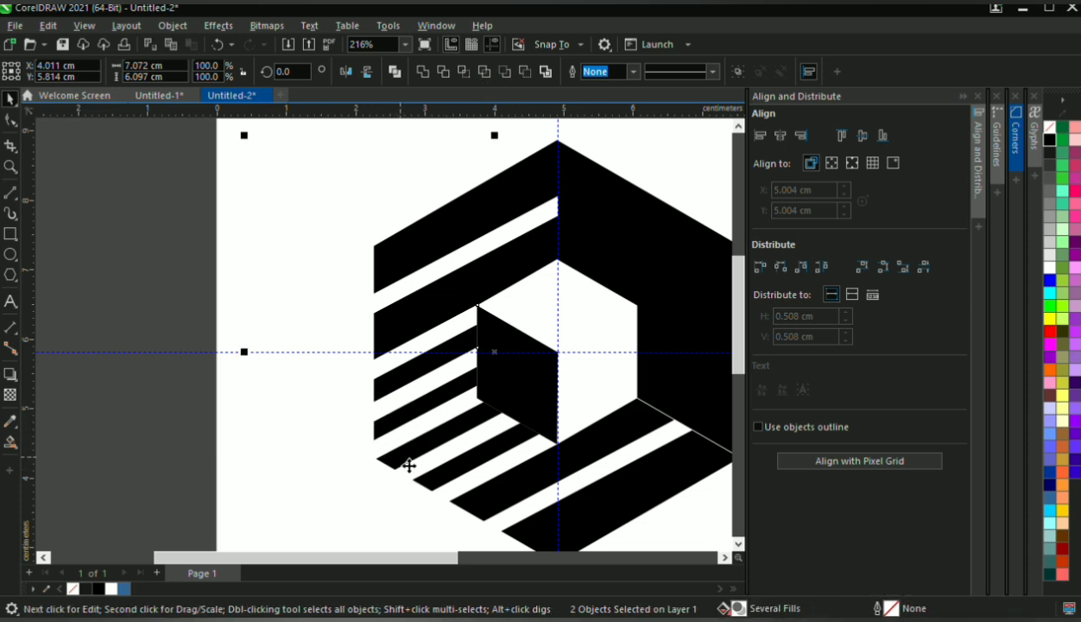
click(367, 451)
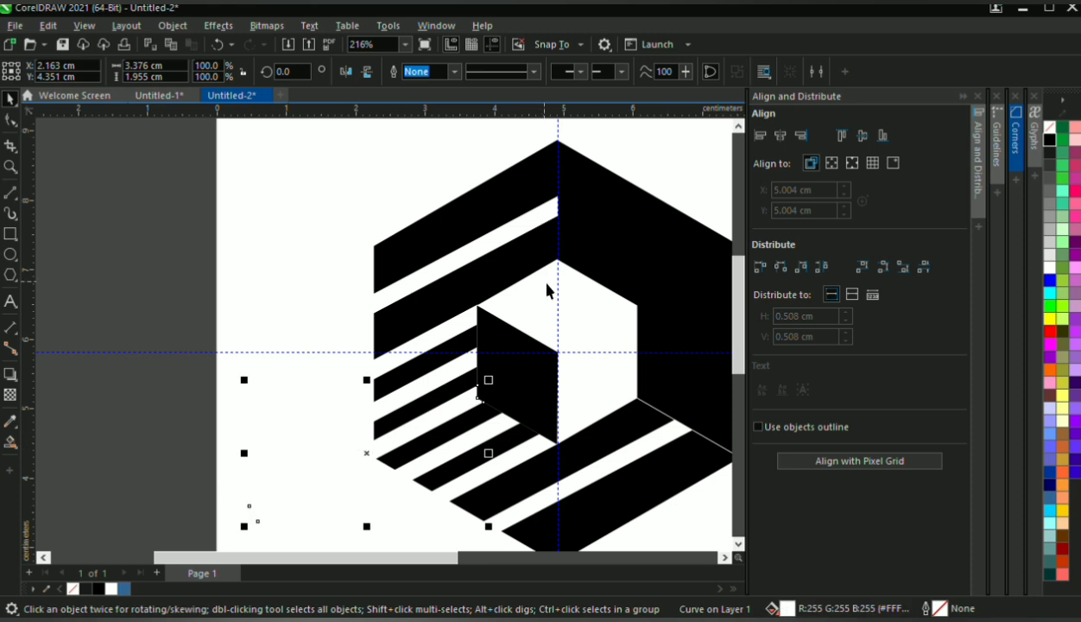
shift+click(590, 201)
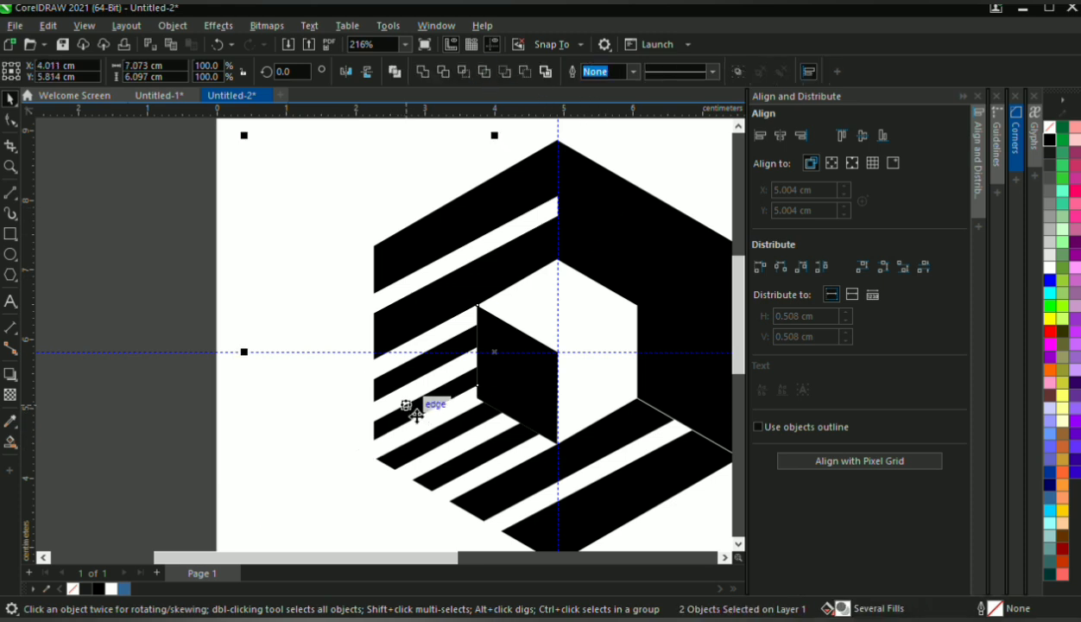
click(358, 419)
click(435, 490)
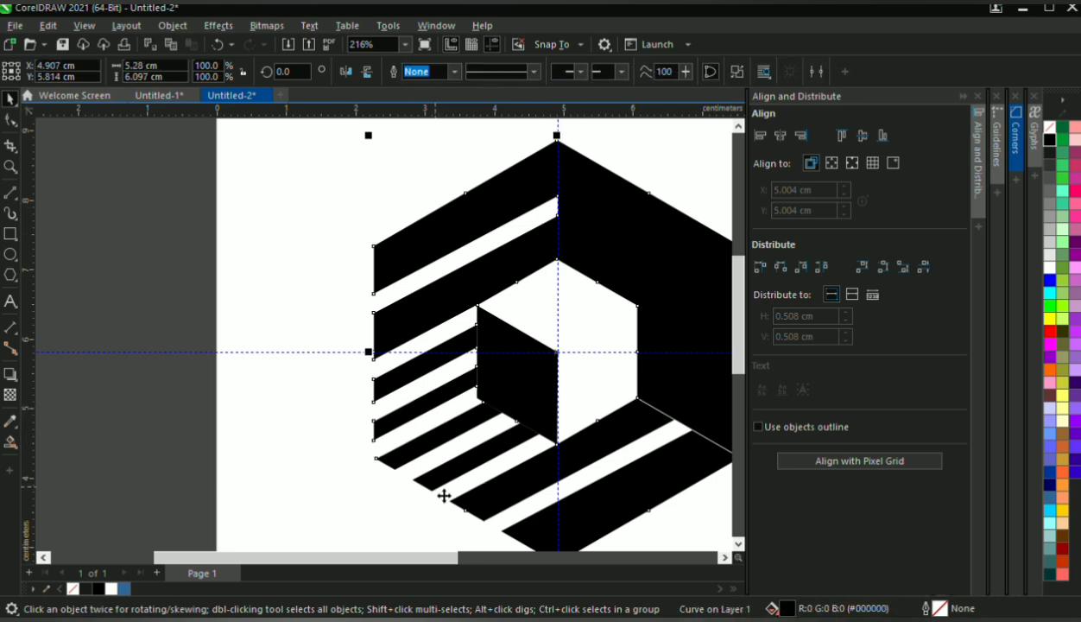
Cut the strip that ends at the black face's lower corner out of the ring with Simplify
click(442, 503)
shift+click(574, 264)
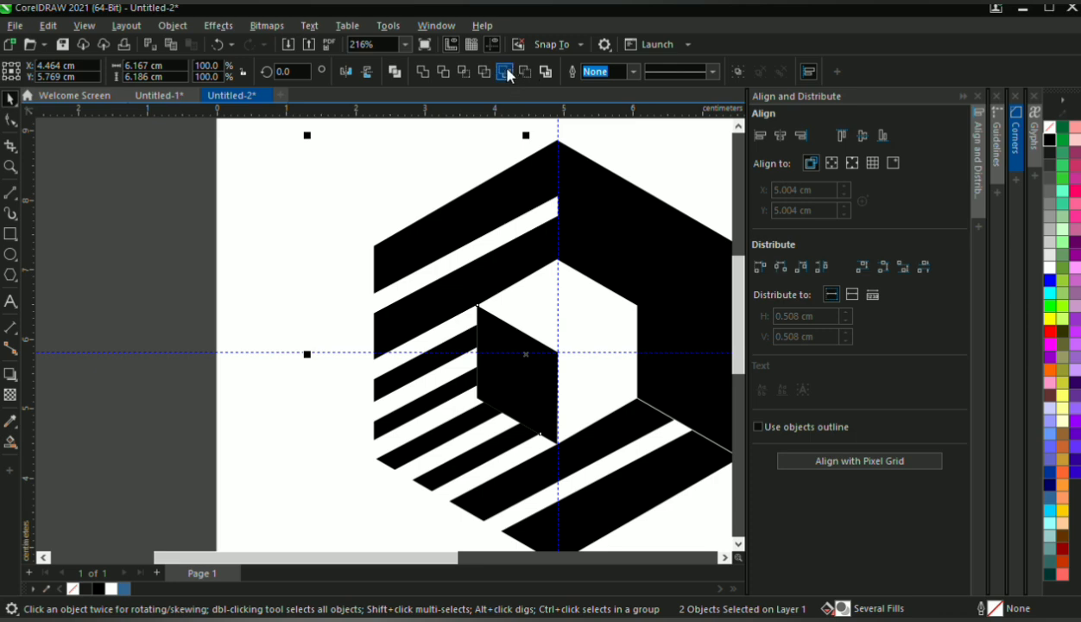
click(489, 77)
scroll(481, 122, down, 1)
scroll(585, 389, up, 1)
click(571, 354)
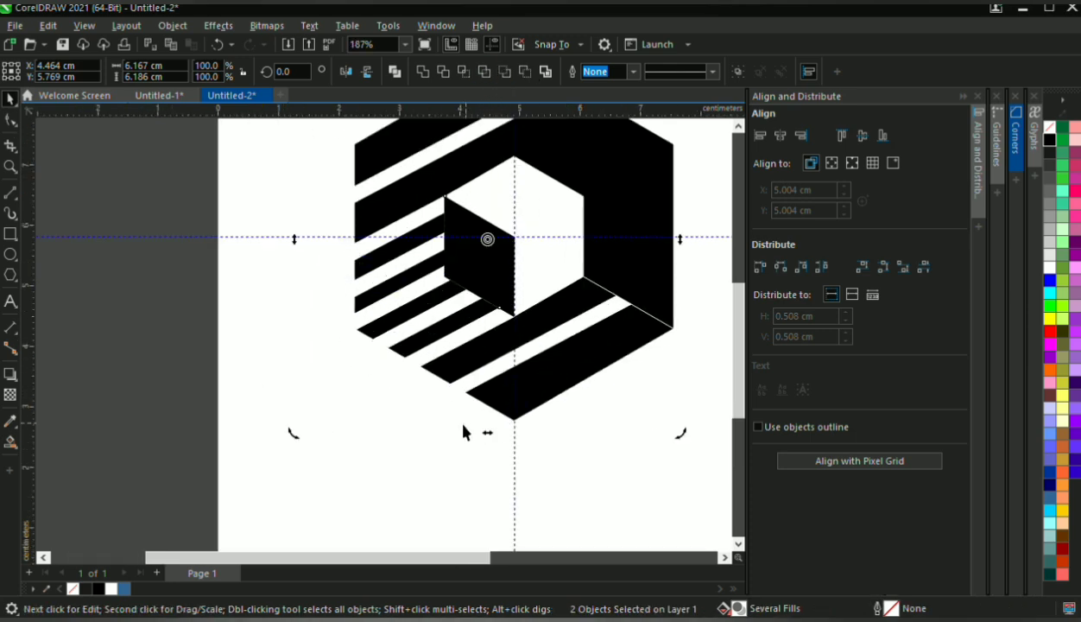
Cut the lower-right strip, ending on the white diagonal line, out of the ring with Simplify
click(452, 402)
shift+click(610, 194)
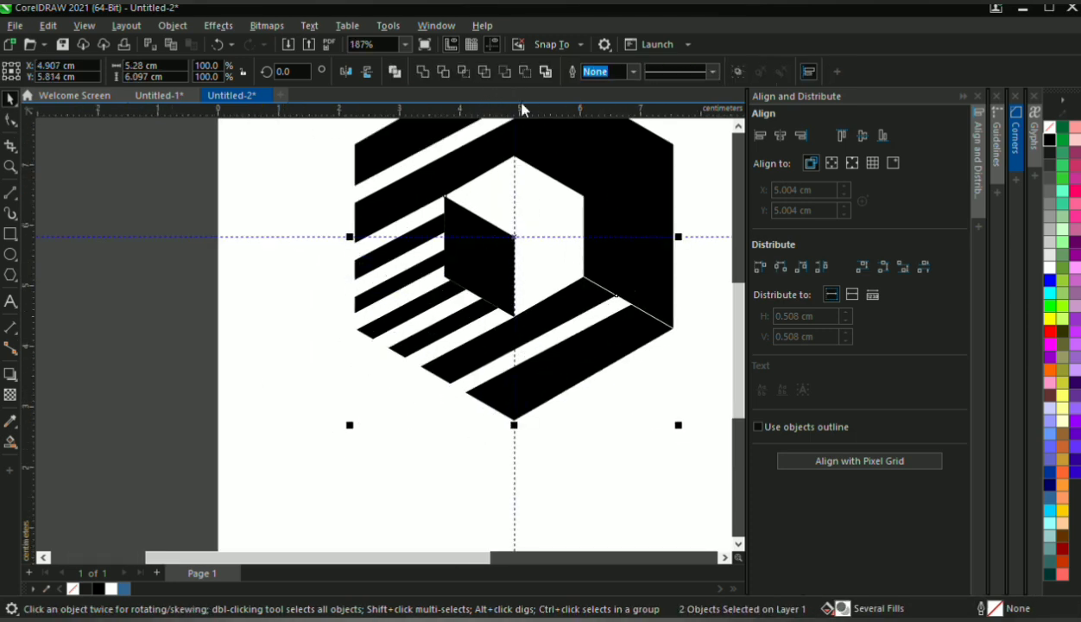
click(484, 72)
click(322, 287)
Delete the four upper white strips one by one, leaving their cut gaps in the ring
scroll(449, 239, up, 1)
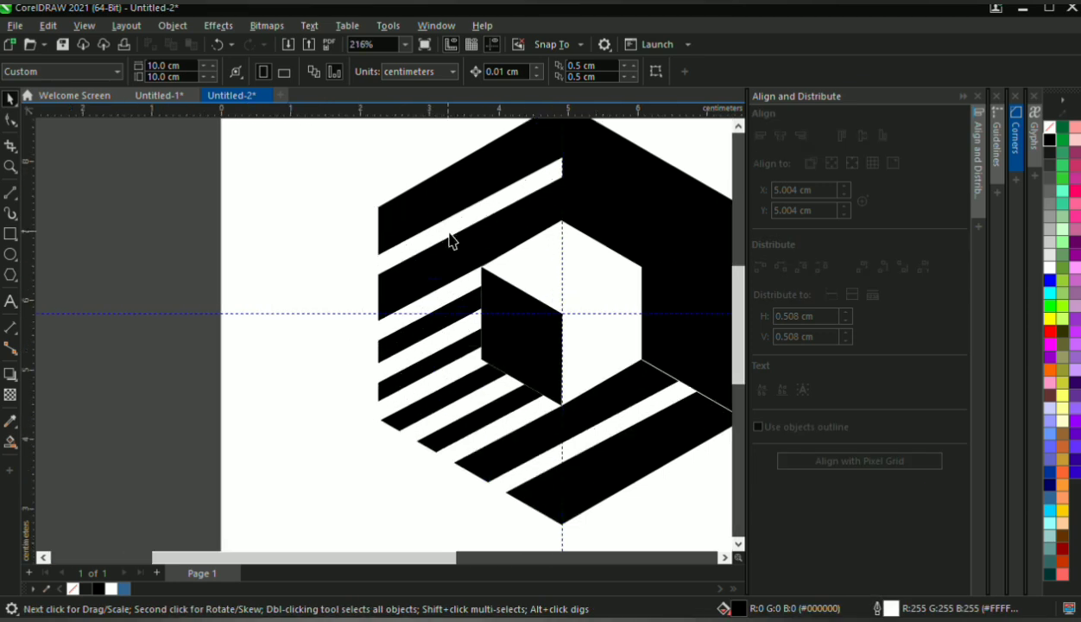
click(456, 240)
key(Delete)
click(405, 324)
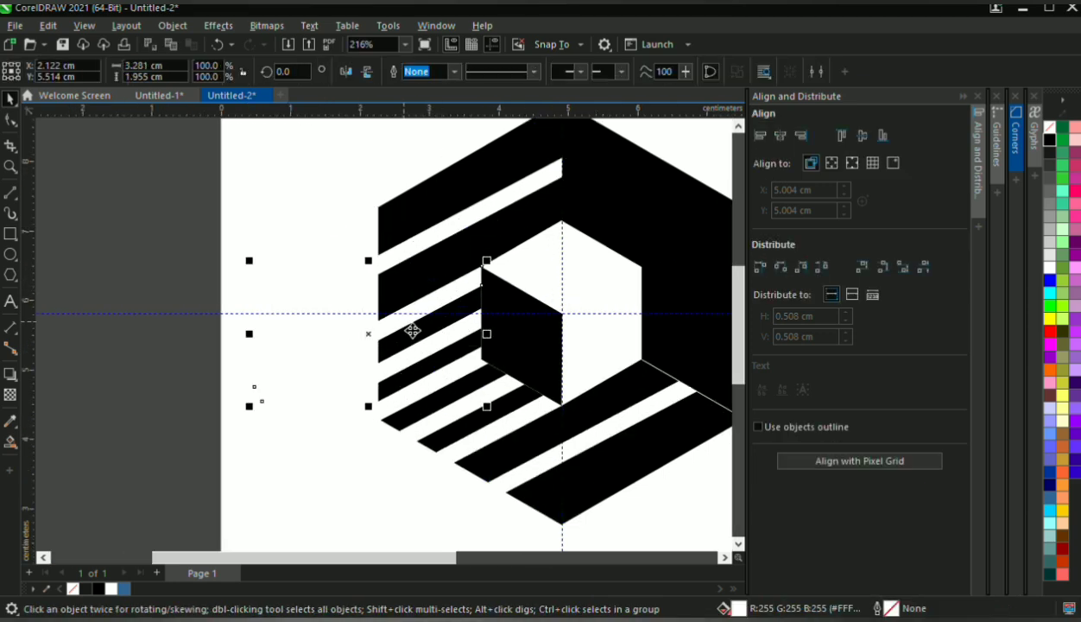
key(Delete)
click(410, 362)
key(Delete)
click(430, 418)
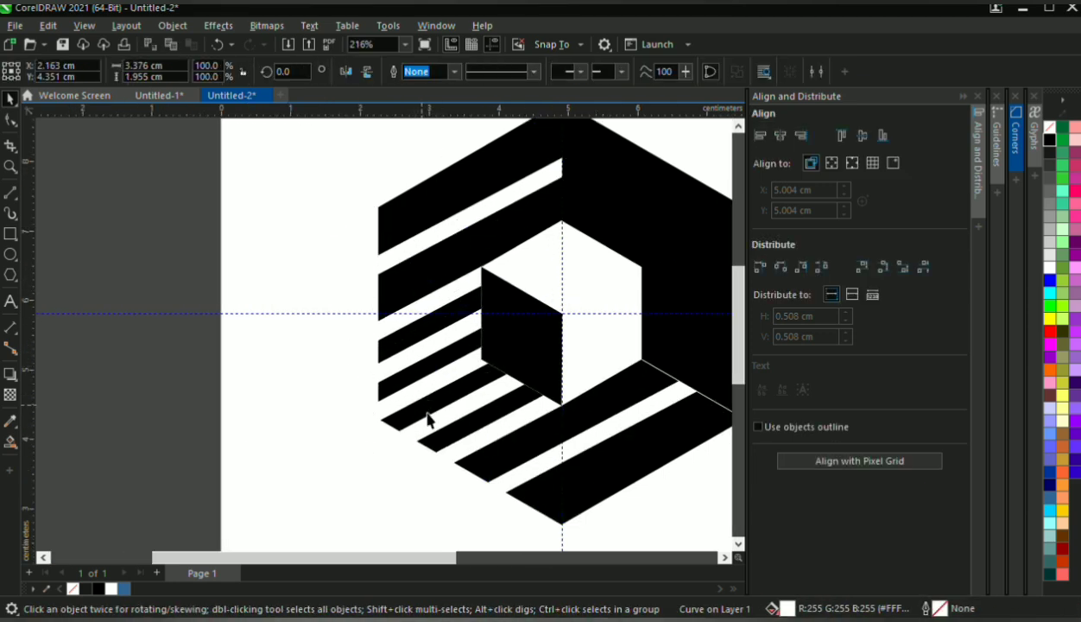
key(Delete)
Draw a 10 × 10 cm black rectangle covering the whole page and send it behind the logo
scroll(441, 425, down, 3)
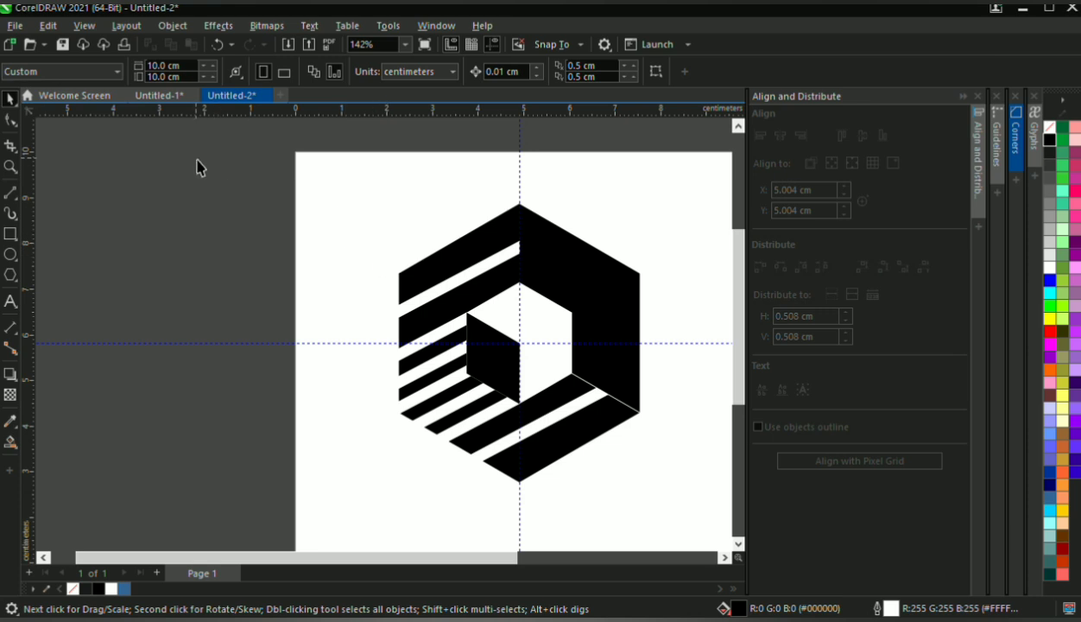
click(11, 234)
scroll(350, 239, down, 3)
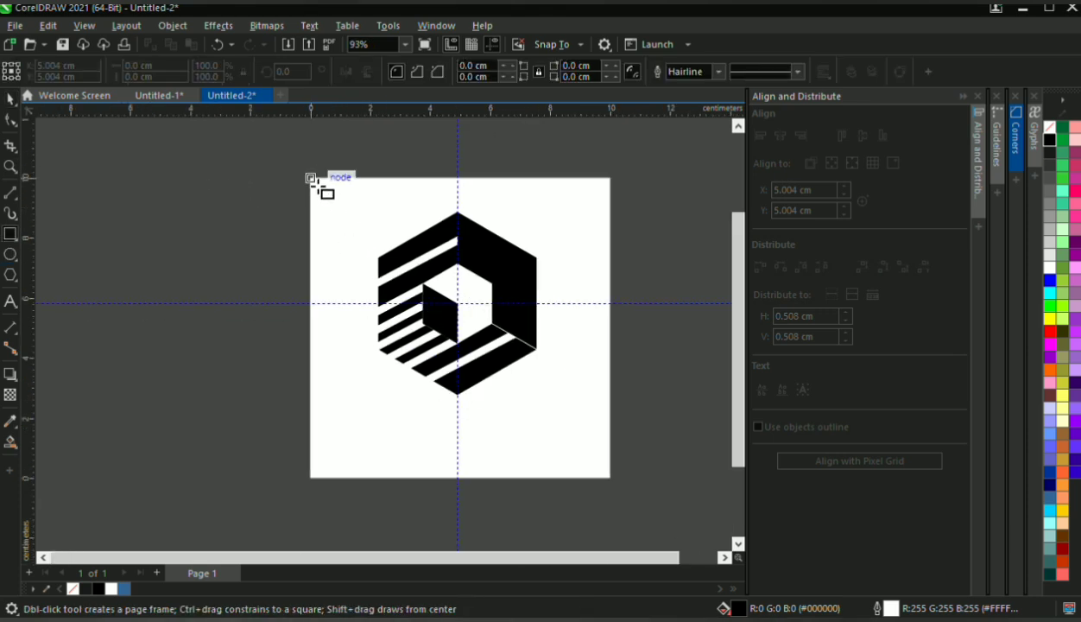
drag(312, 180, 611, 477)
key(space)
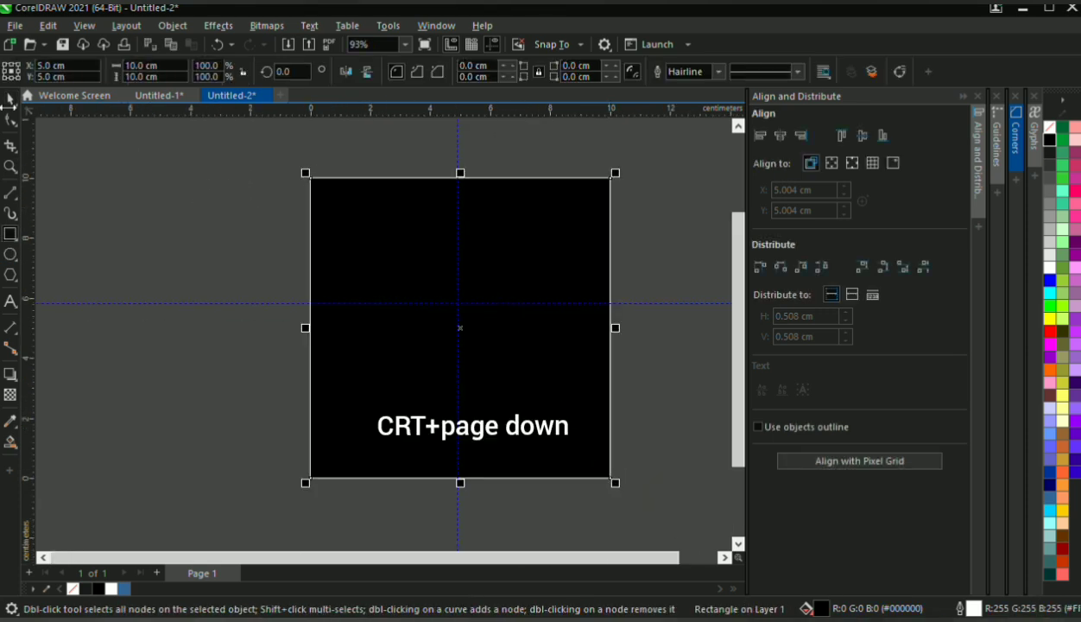
key(ctrl+Page_Down)
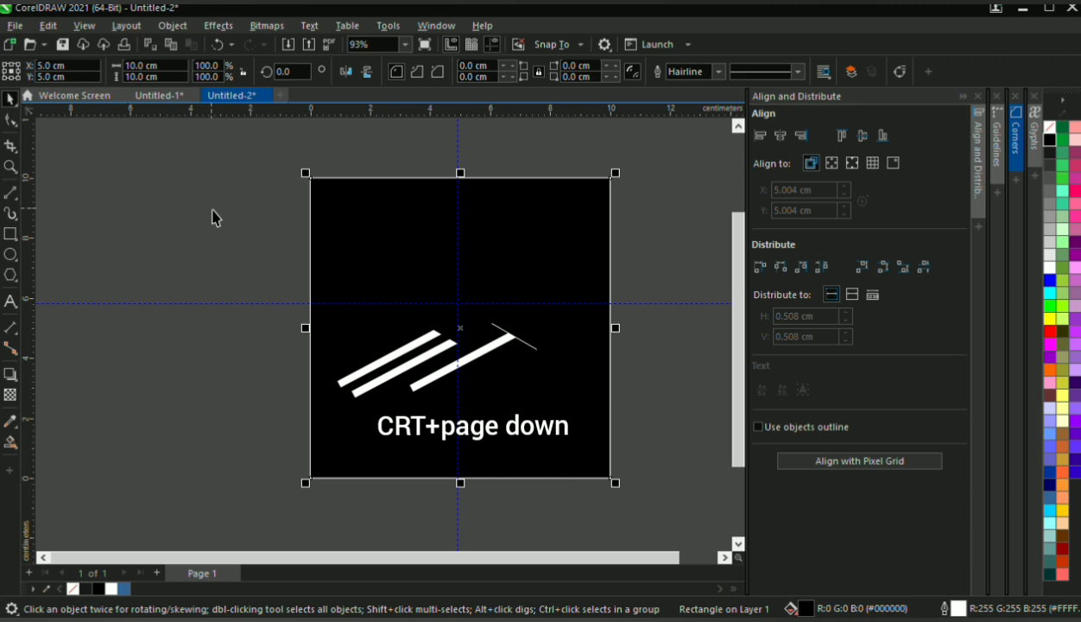
click(249, 204)
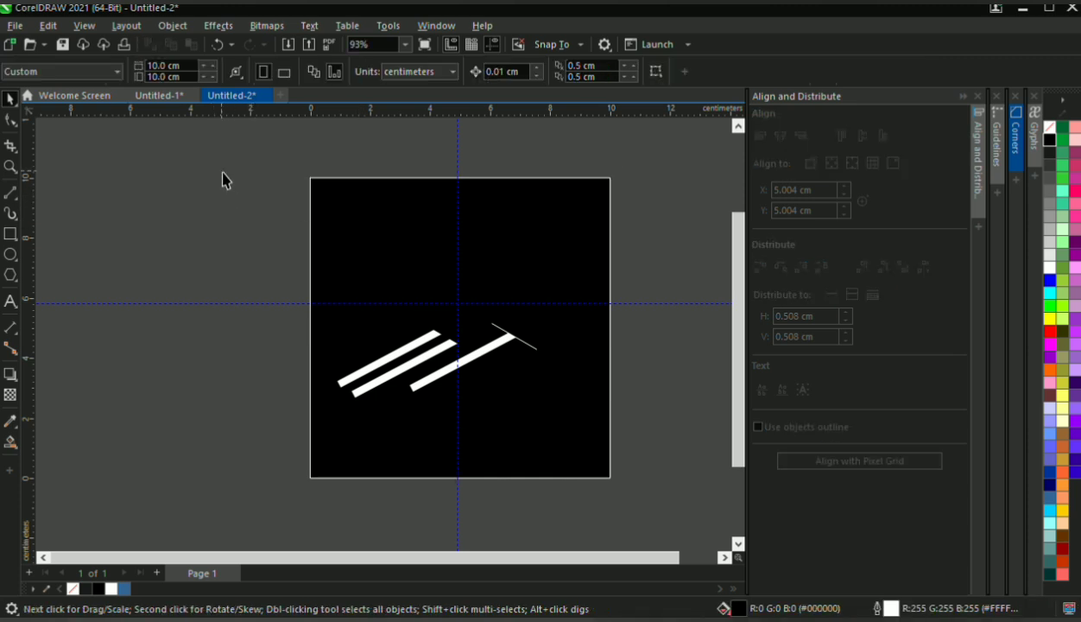
Select all six logo objects above the background rectangle and fill them with white
drag(222, 170, 617, 465)
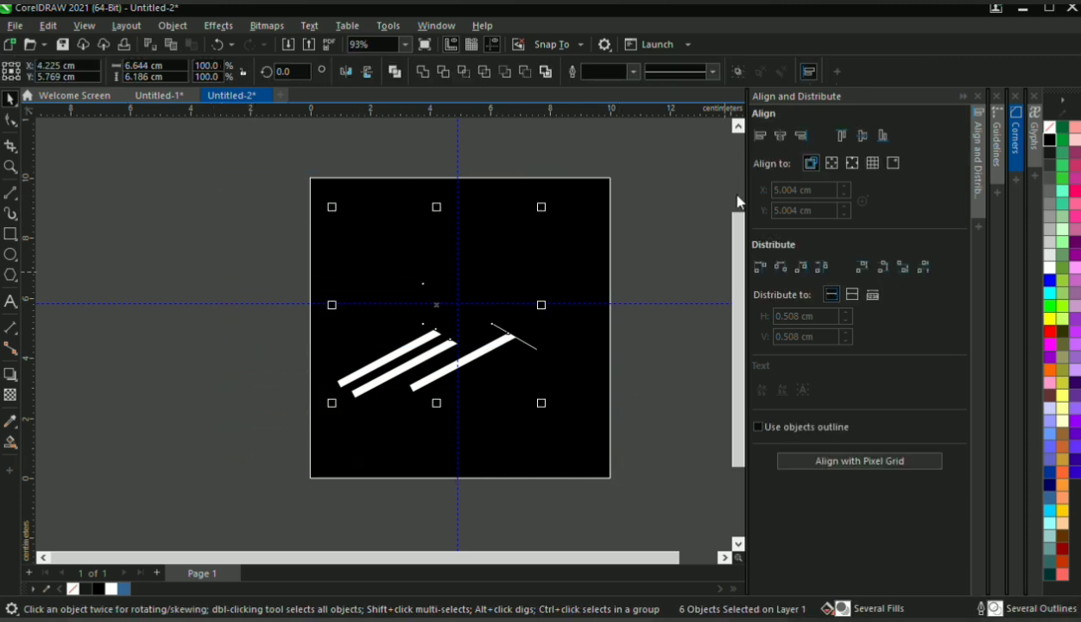
click(1048, 270)
click(361, 373)
scroll(362, 374, up, 2)
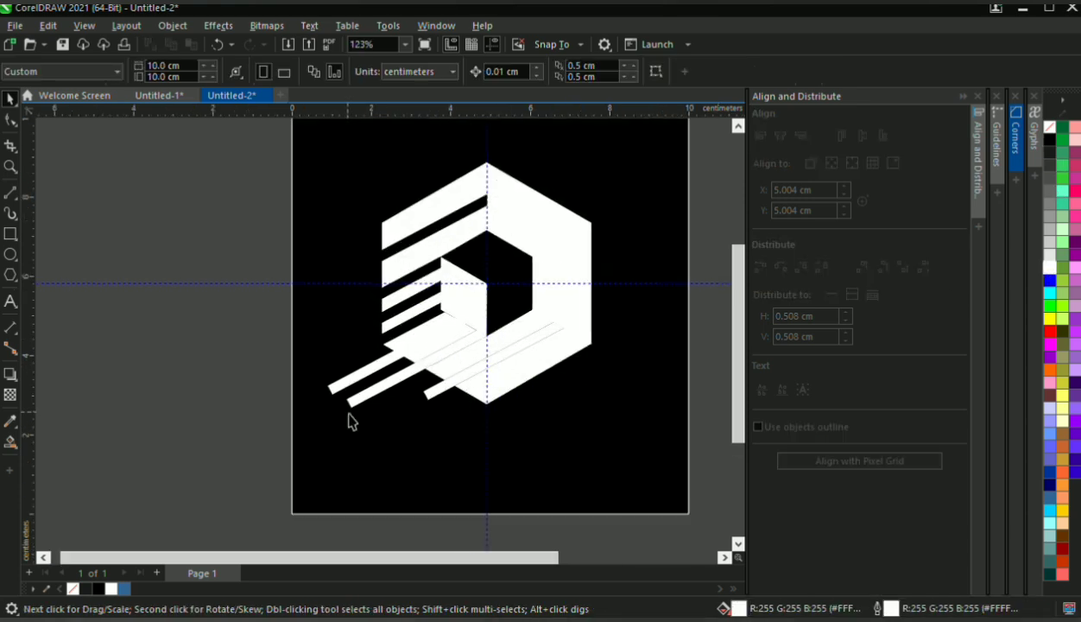
Delete the middle of the three white strips below the hexagon and undo the deletion of the leftmost strip
click(358, 408)
click(362, 416)
click(348, 389)
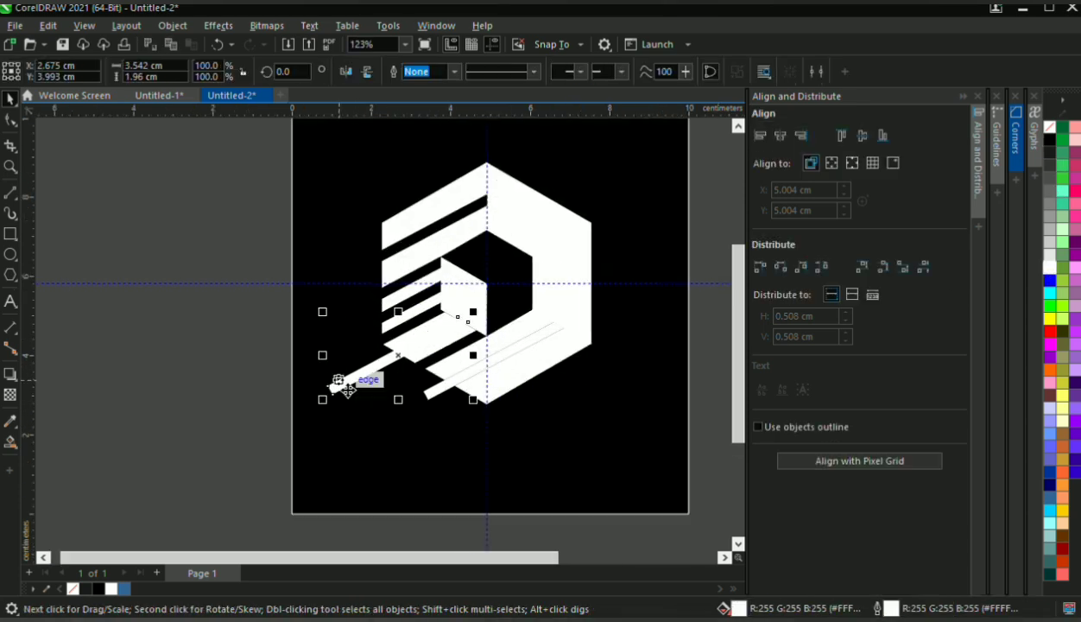
drag(348, 389, 443, 401)
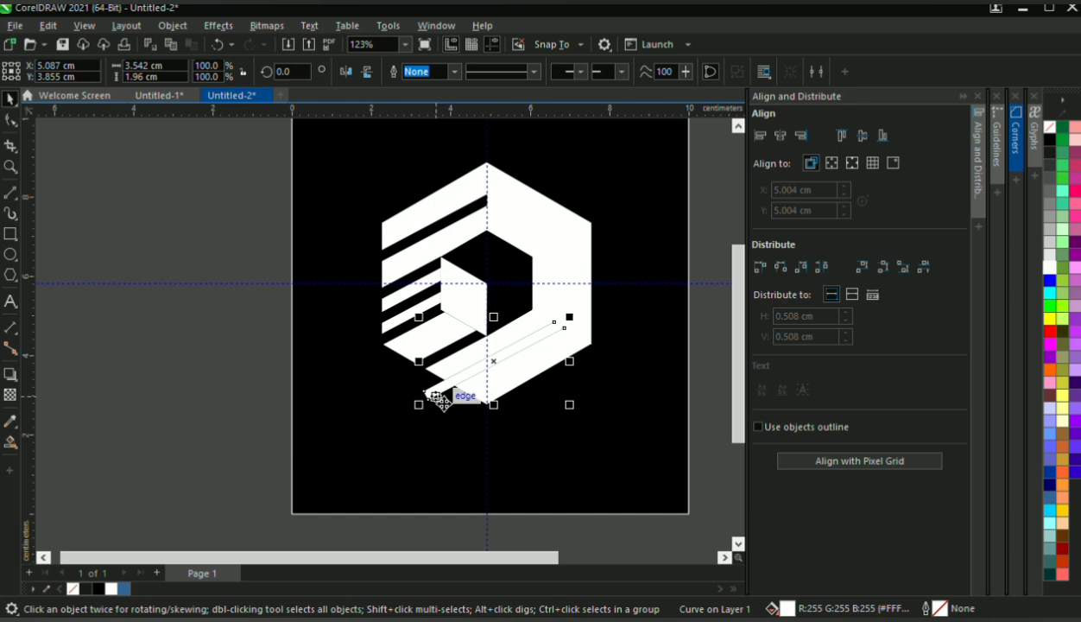
key(ctrl+z)
Select the ring together with the restored lower-left strip and cut the strip out of the ring with Simplify
scroll(444, 343, up, 2)
shift+click(575, 203)
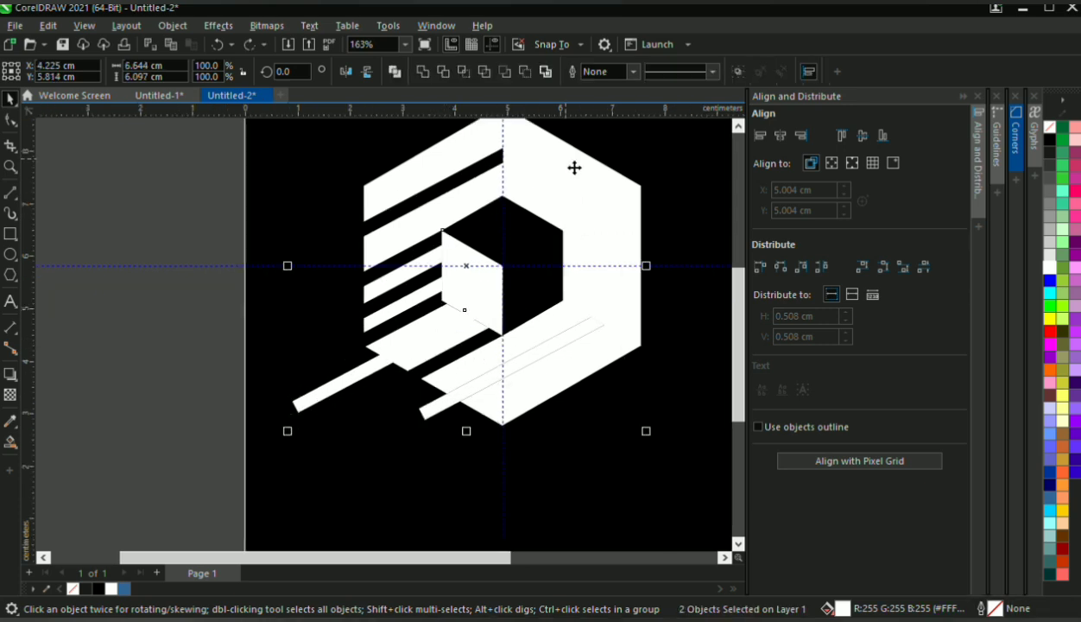
click(484, 71)
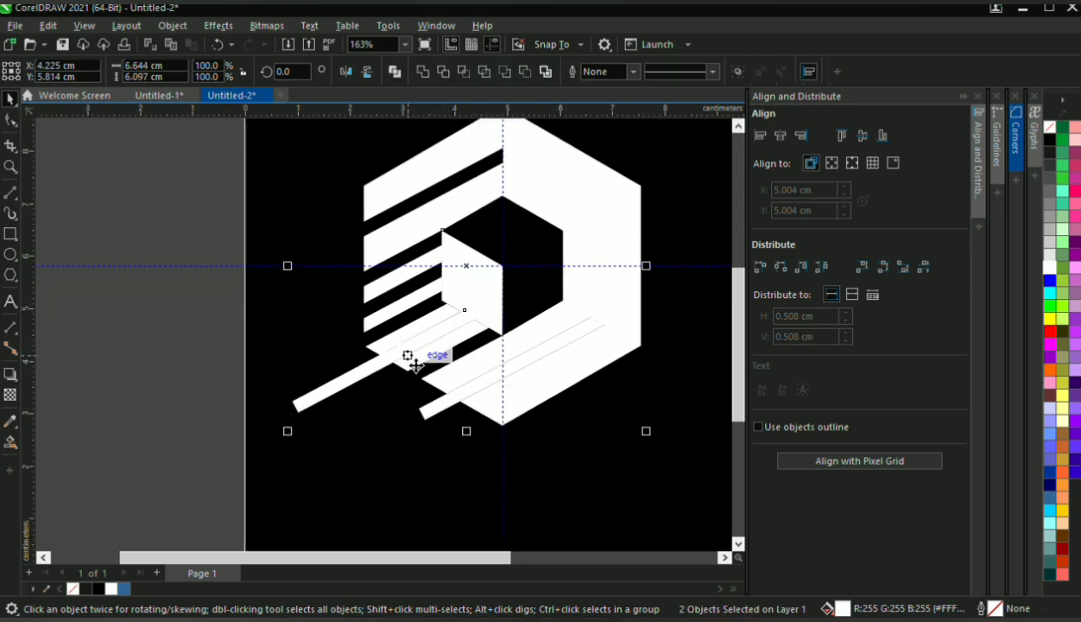
Delete the two remaining lower white strips, leaving only their cut gaps in the ring
click(343, 399)
click(220, 391)
click(328, 408)
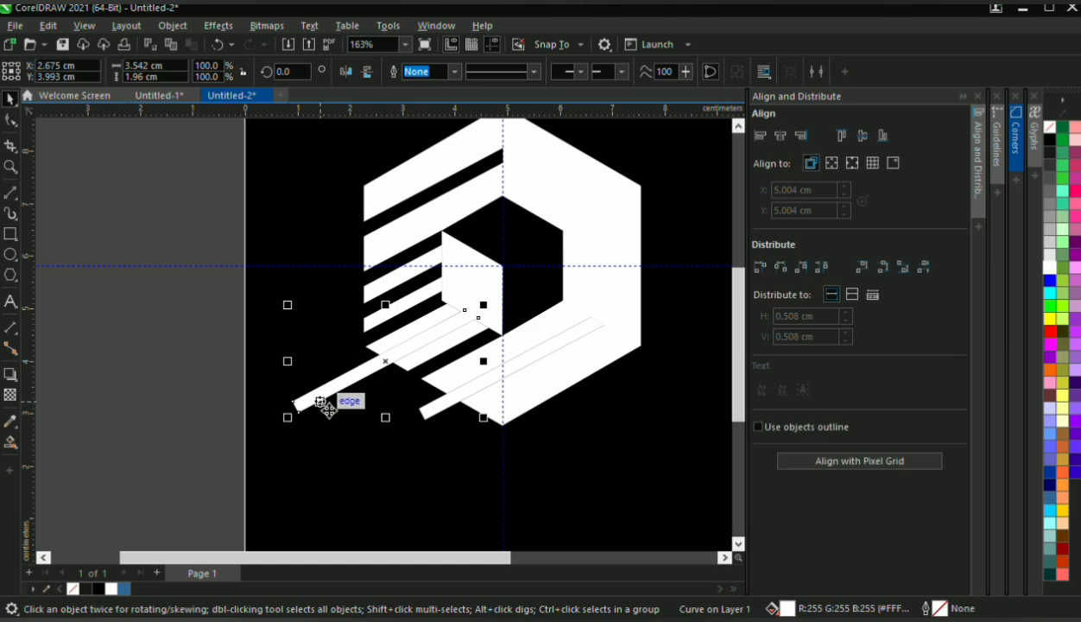
key(Delete)
click(425, 413)
key(Delete)
scroll(468, 353, down, 3)
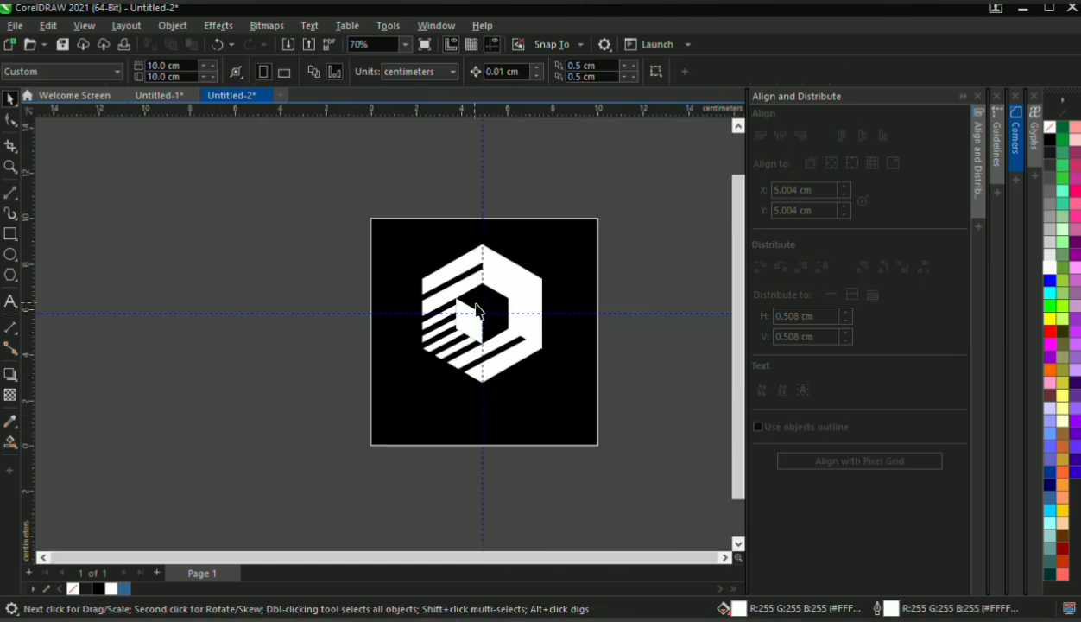
Check the logo edges against the black background and remove the outline from the white cube face
scroll(480, 306, up, 2)
click(573, 197)
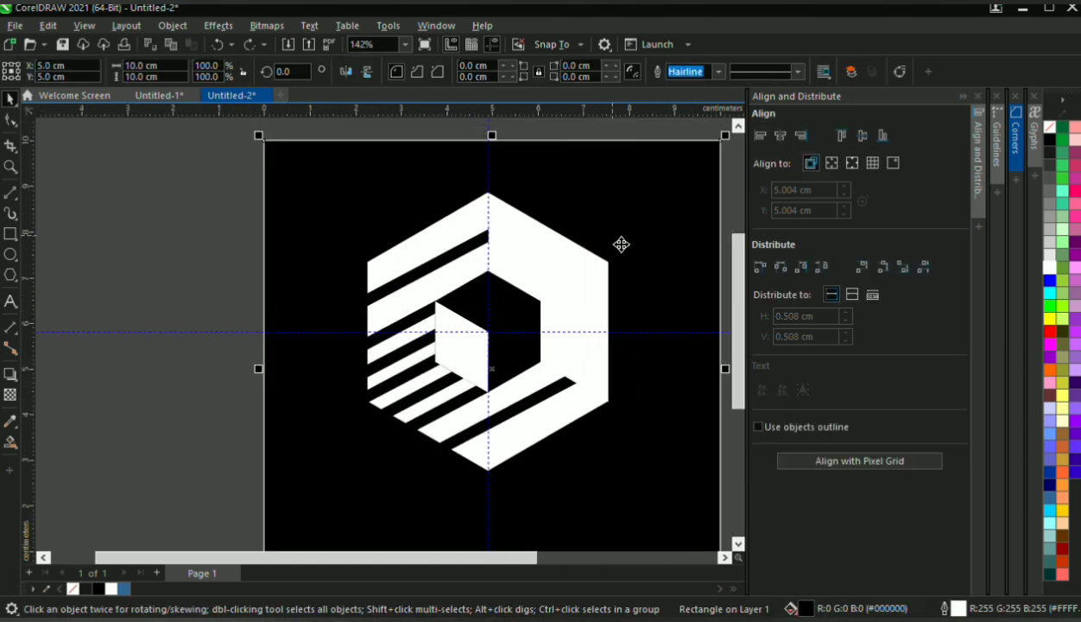
scroll(623, 244, down, 2)
click(239, 267)
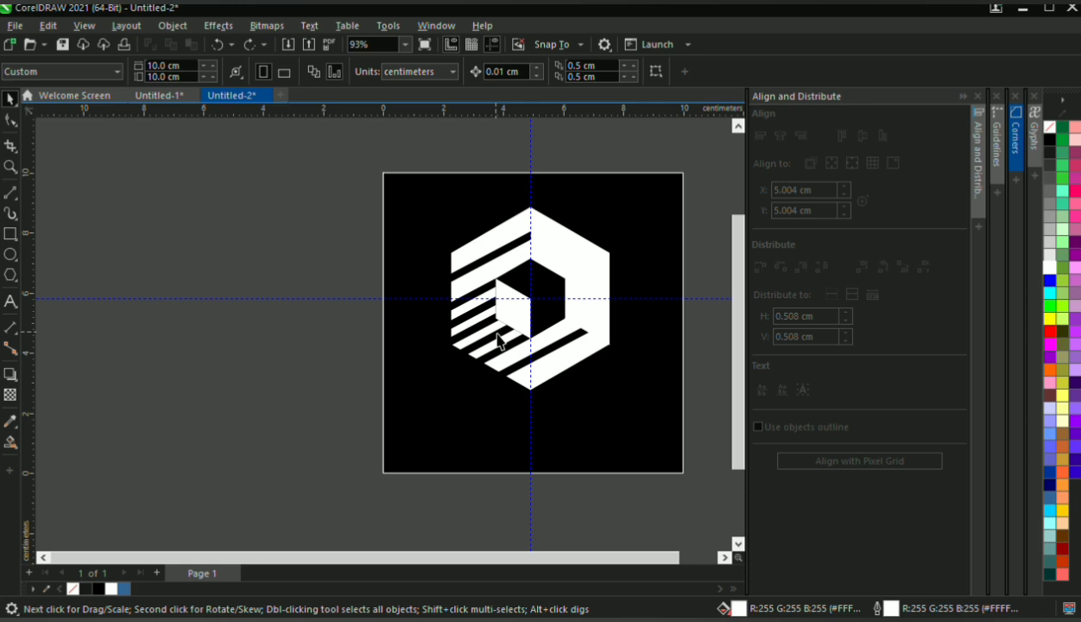
scroll(522, 302, up, 5)
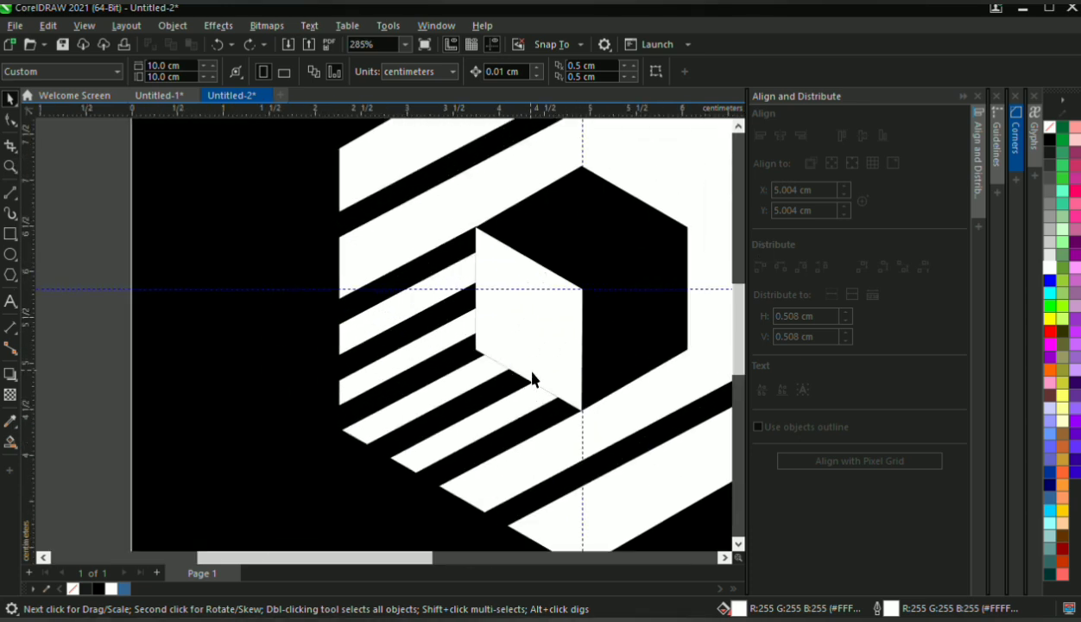
click(521, 349)
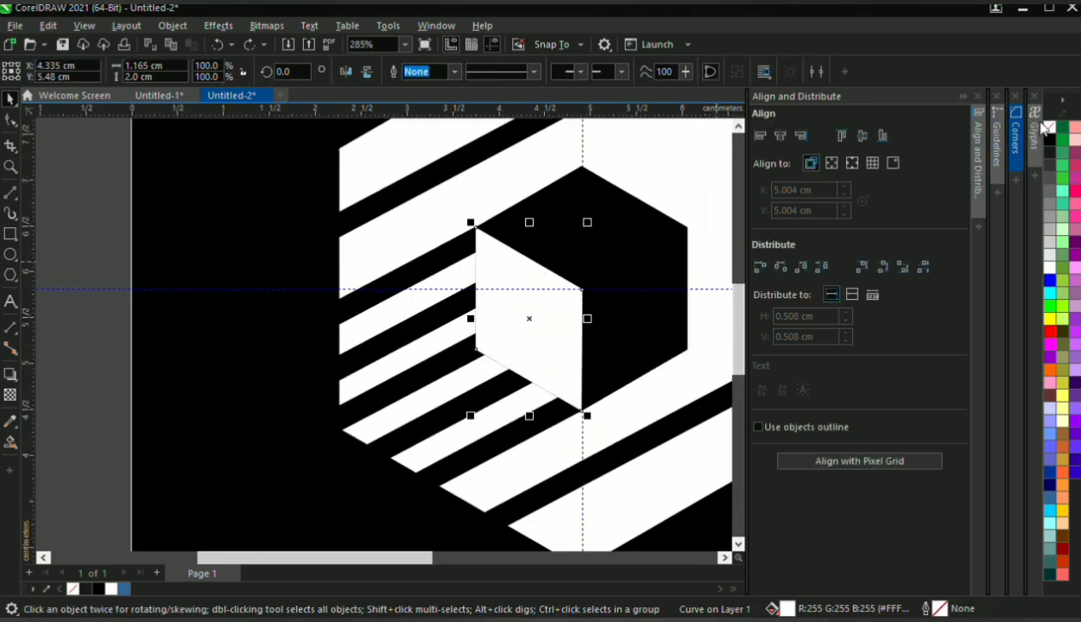
scroll(431, 309, down, 5)
click(200, 290)
scroll(413, 307, down, 4)
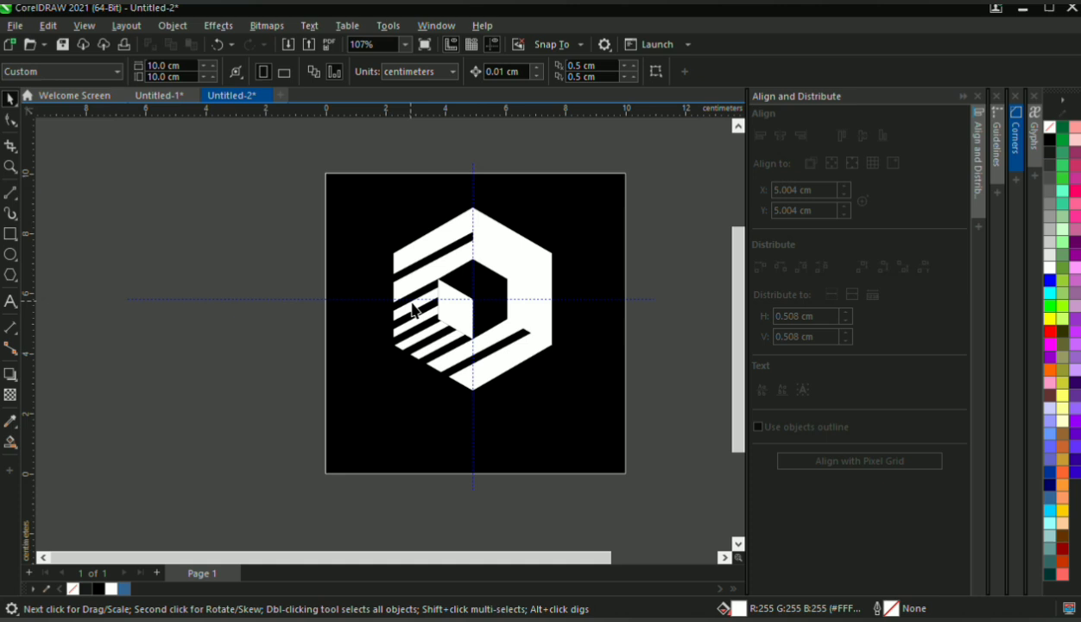
Remove the outline from the black background rectangle and place the logo at a smaller size left of the page centre
scroll(541, 253, up, 2)
click(566, 254)
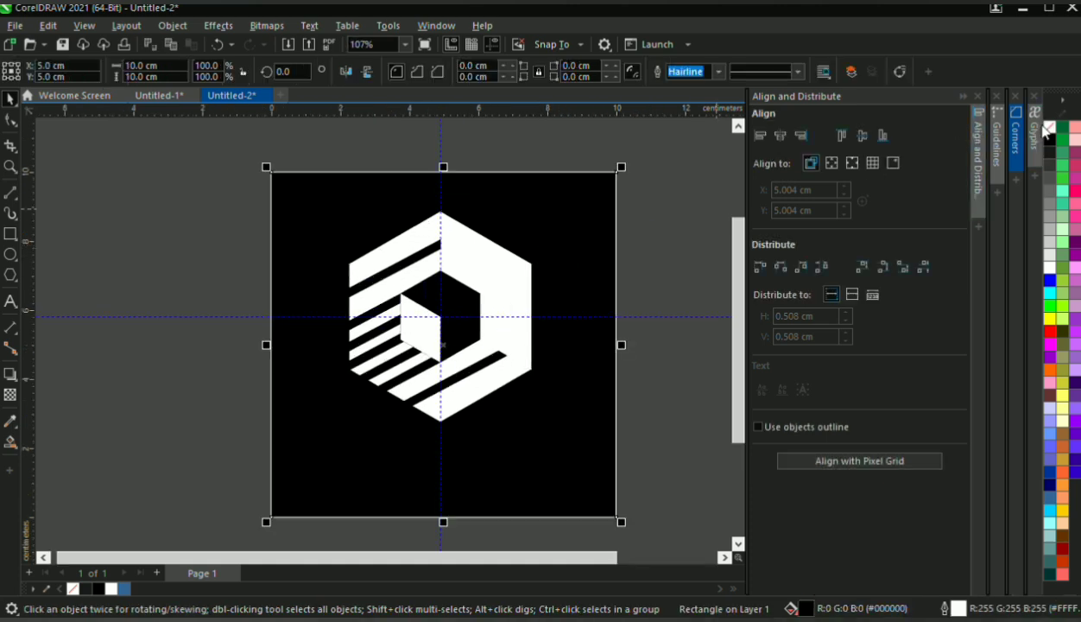
click(191, 259)
click(452, 251)
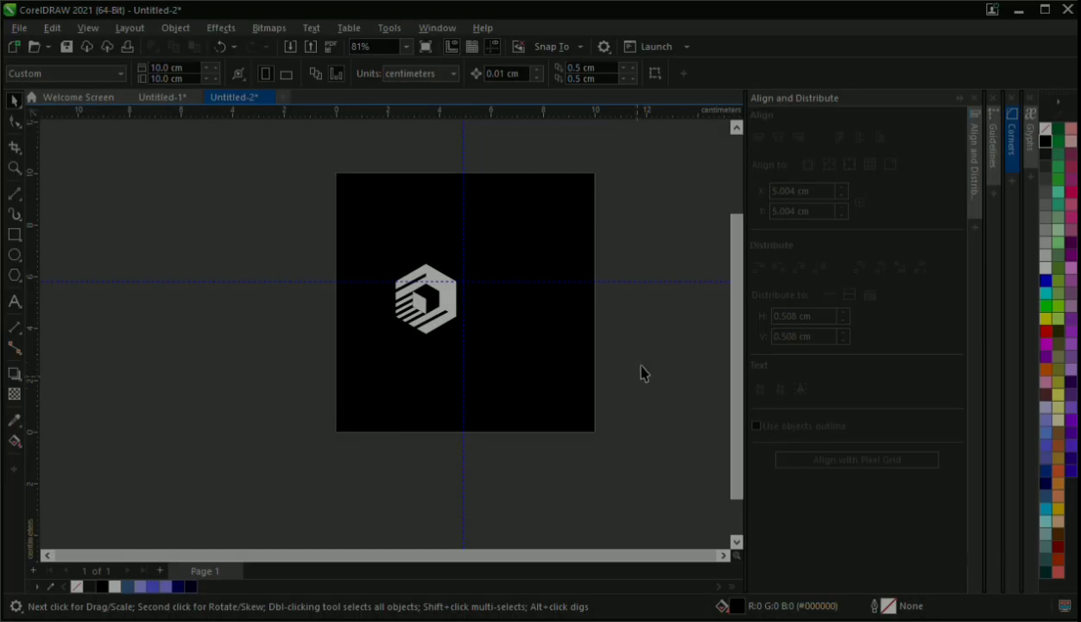
Draw a nearly vertical line about 1.3 cm long beside the hexagon's right edge and give it a white 1.0 pt outline
scroll(544, 310, up, 5)
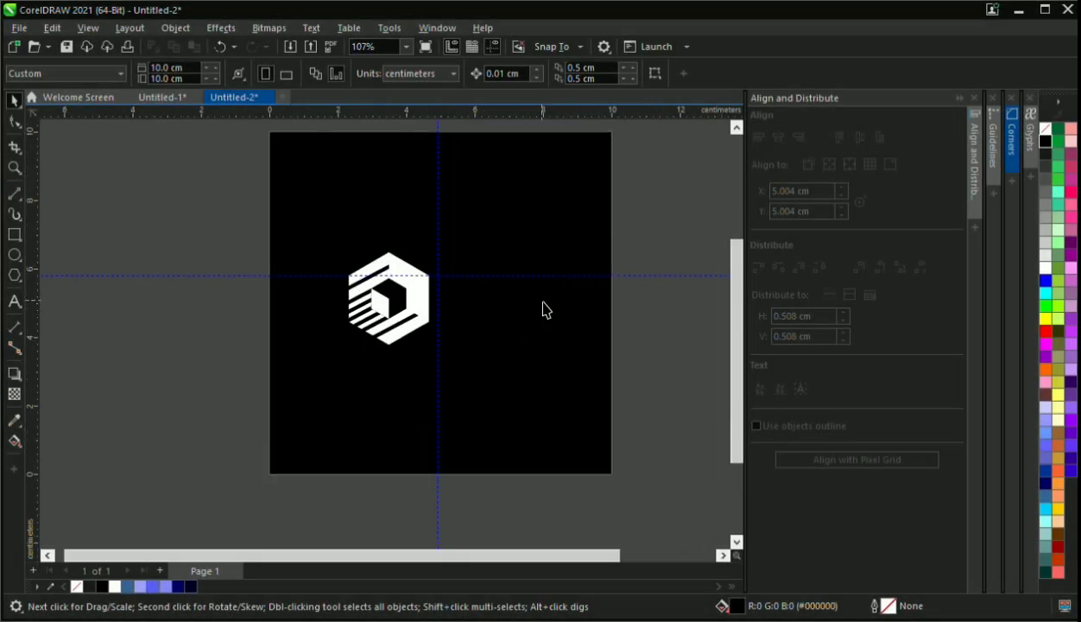
click(11, 197)
mouse_move(397, 250)
mouse_down()
mouse_move(394, 382)
mouse_move(406, 379)
mouse_move(393, 356)
mouse_up()
key(space)
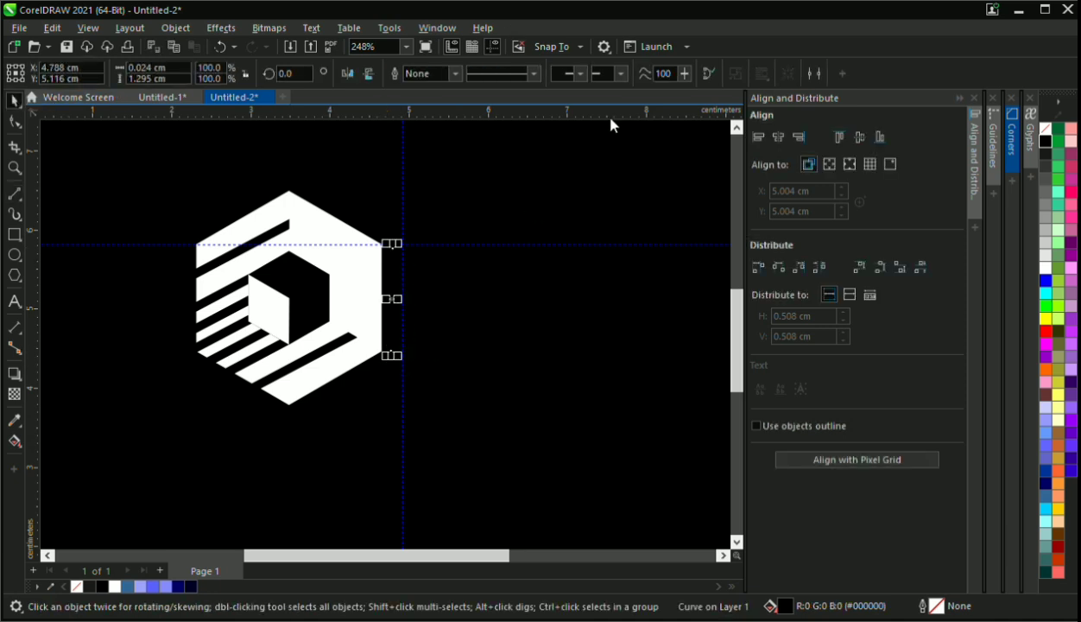
right_click(1044, 267)
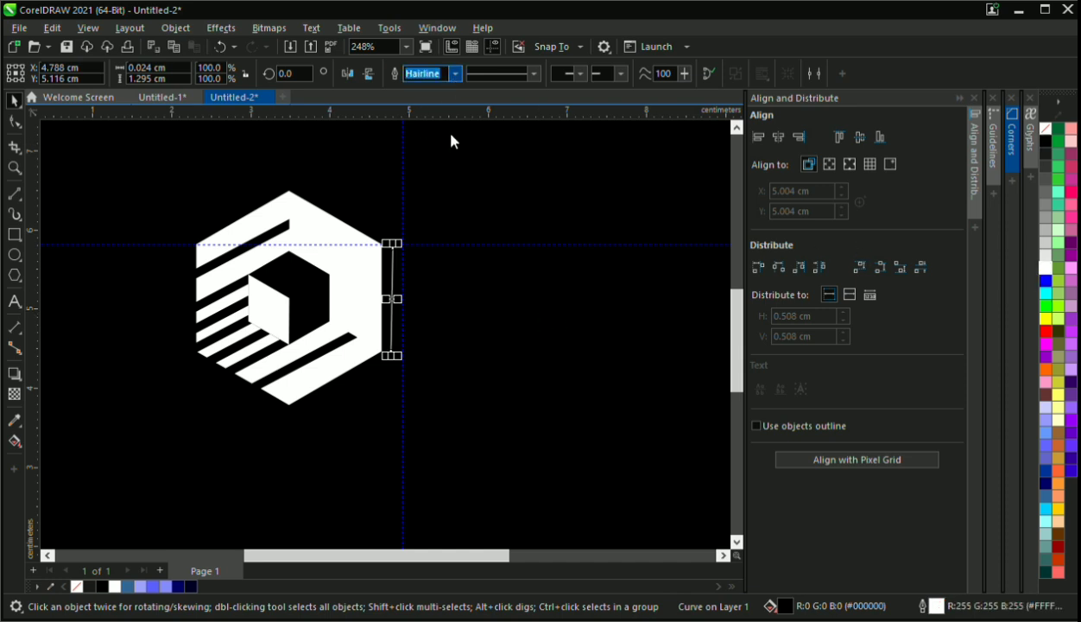
click(471, 333)
Straighten the white line beside the hexagon to vertical by adjusting its lower end node
scroll(413, 358, up, 5)
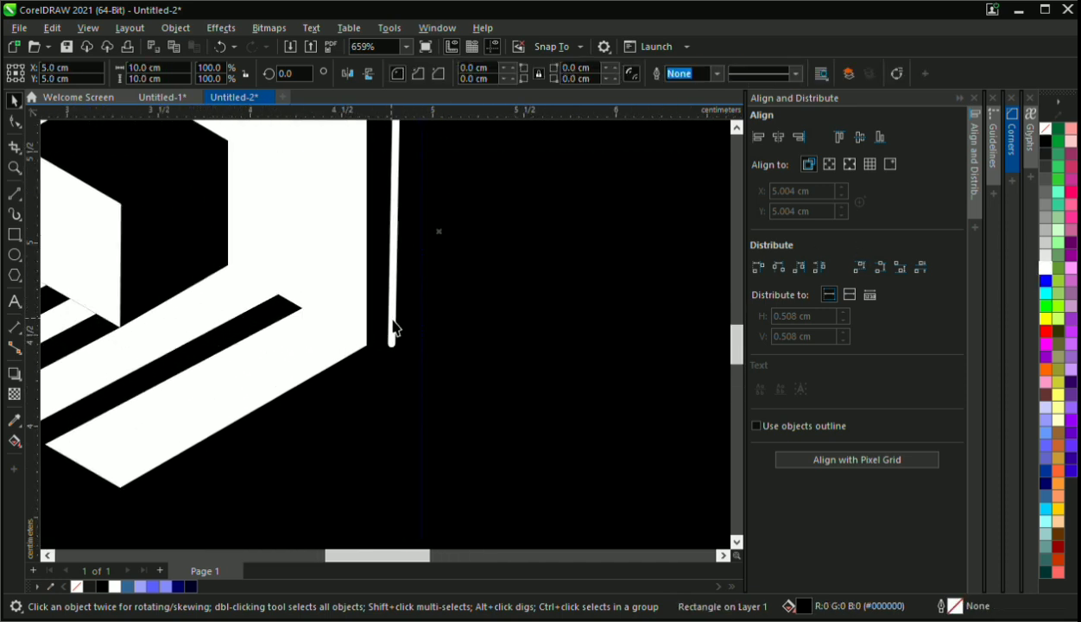
double_click(393, 320)
drag(392, 344, 399, 345)
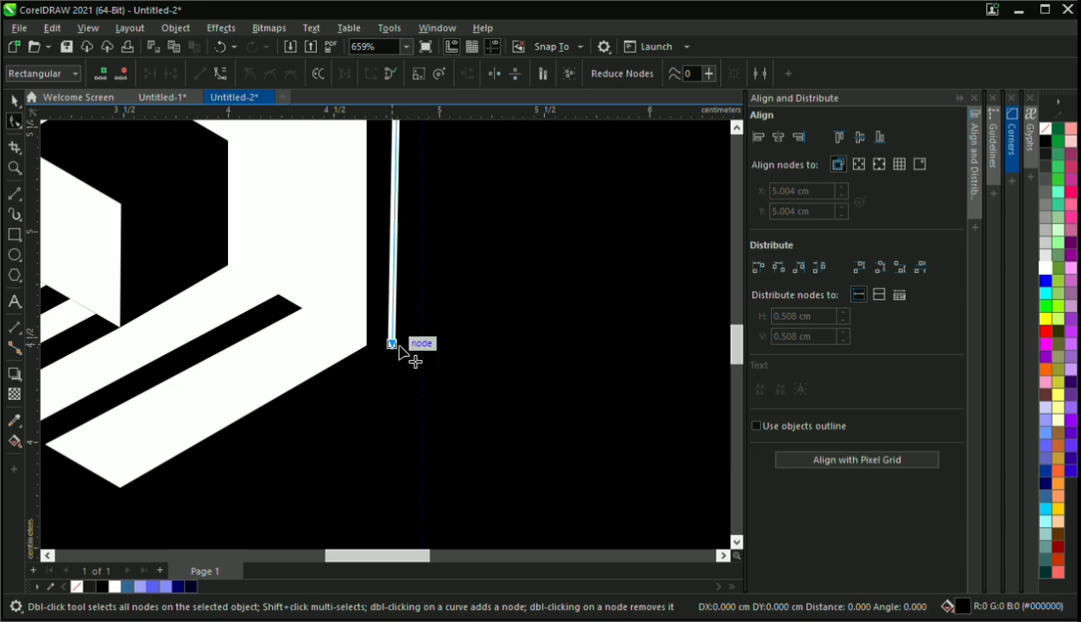
scroll(416, 358, down, 5)
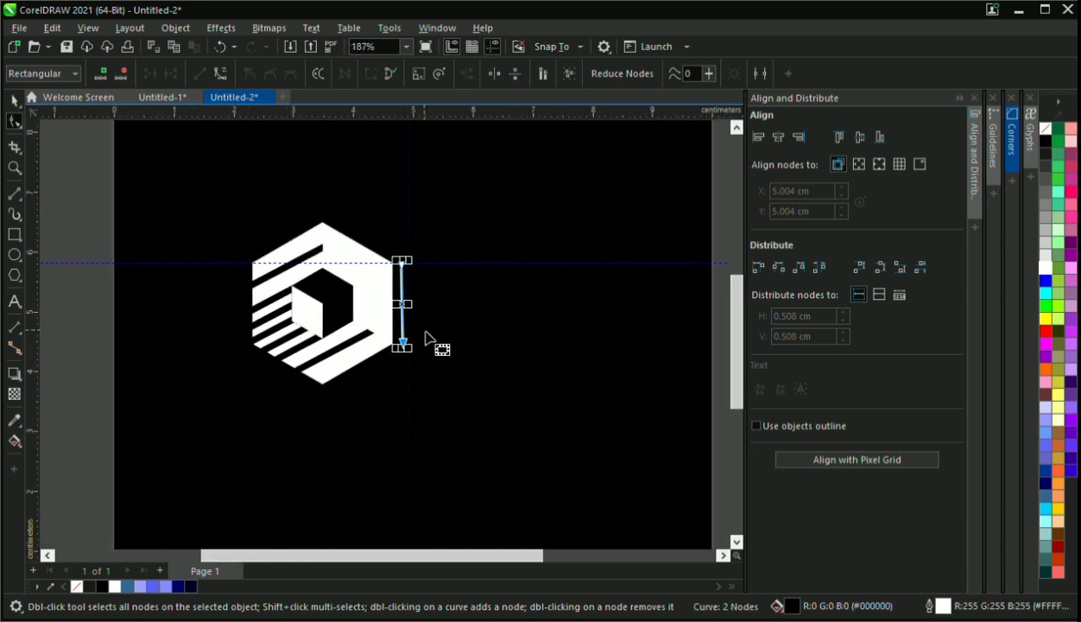
scroll(435, 343, up, 2)
scroll(398, 354, up, 10)
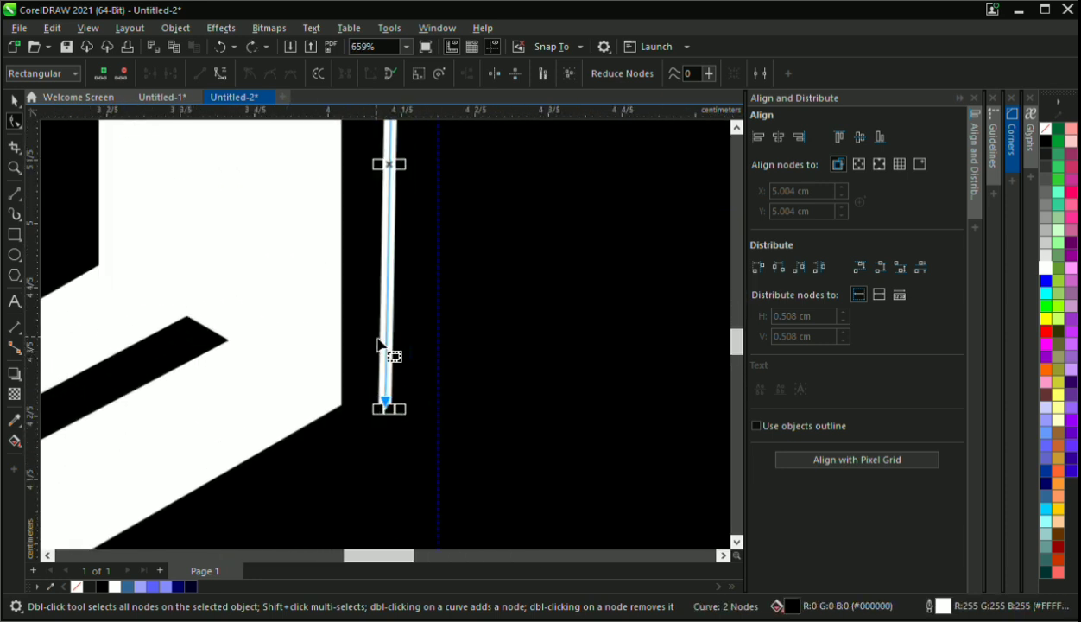
drag(409, 443, 420, 429)
scroll(420, 428, down, 9)
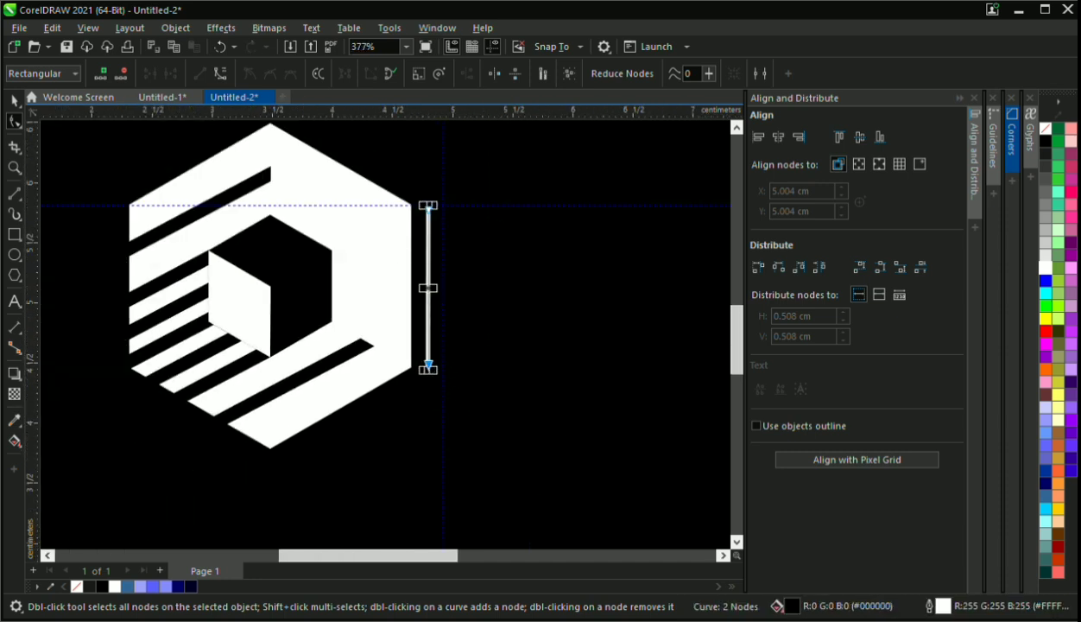
key(space)
click(492, 300)
scroll(512, 324, down, 5)
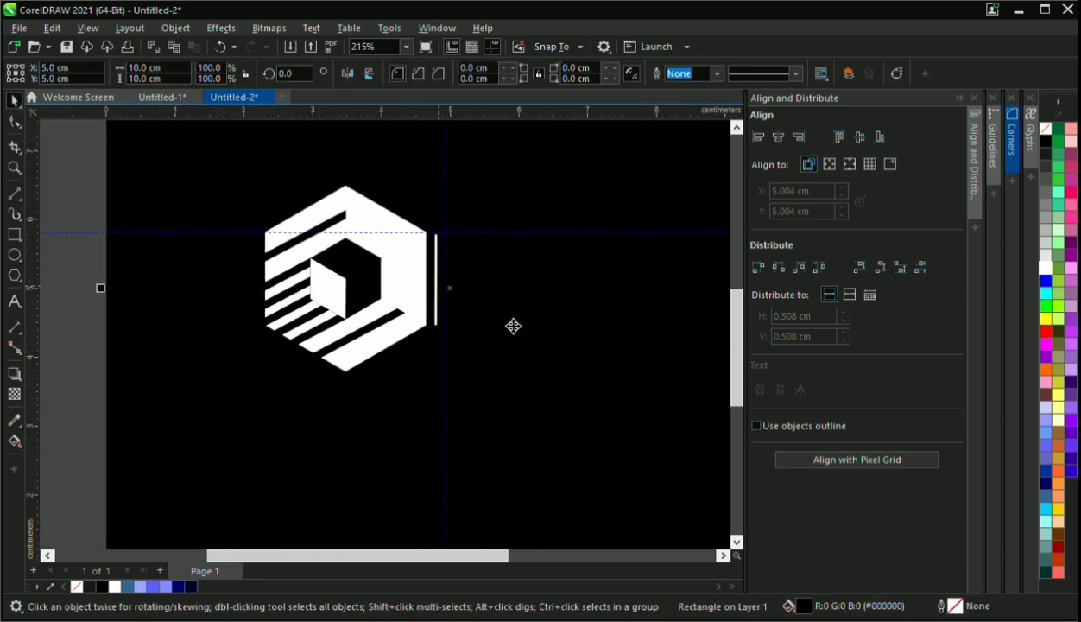
Add white text on three lines to the right of the vertical line: STC, TRUSTED SMART, CONTRACT ASSOCIATION
scroll(452, 255, up, 1)
click(15, 302)
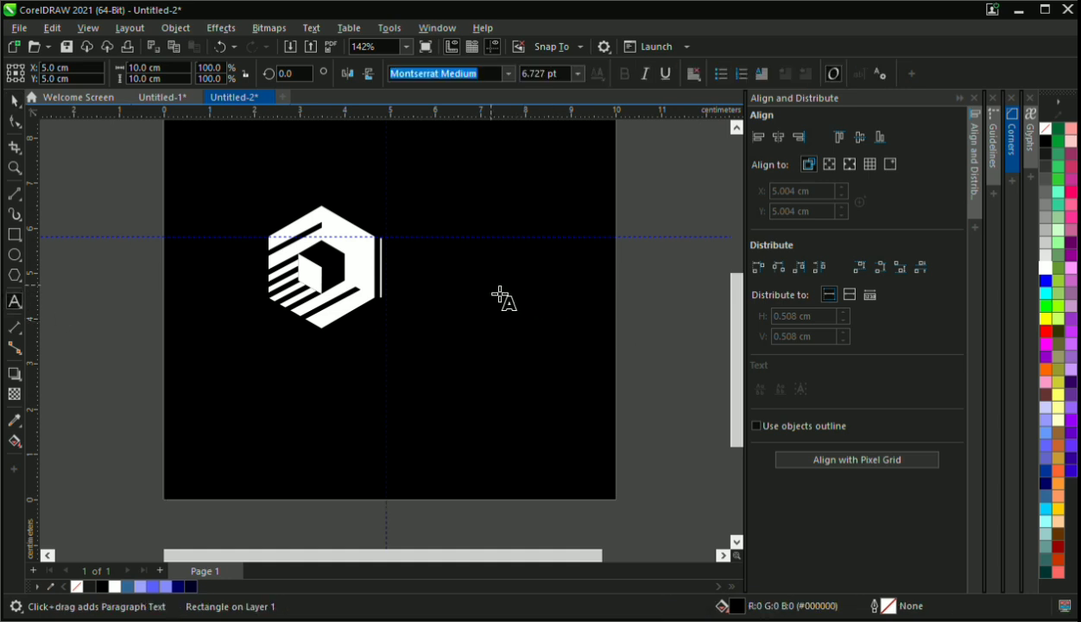
click(448, 288)
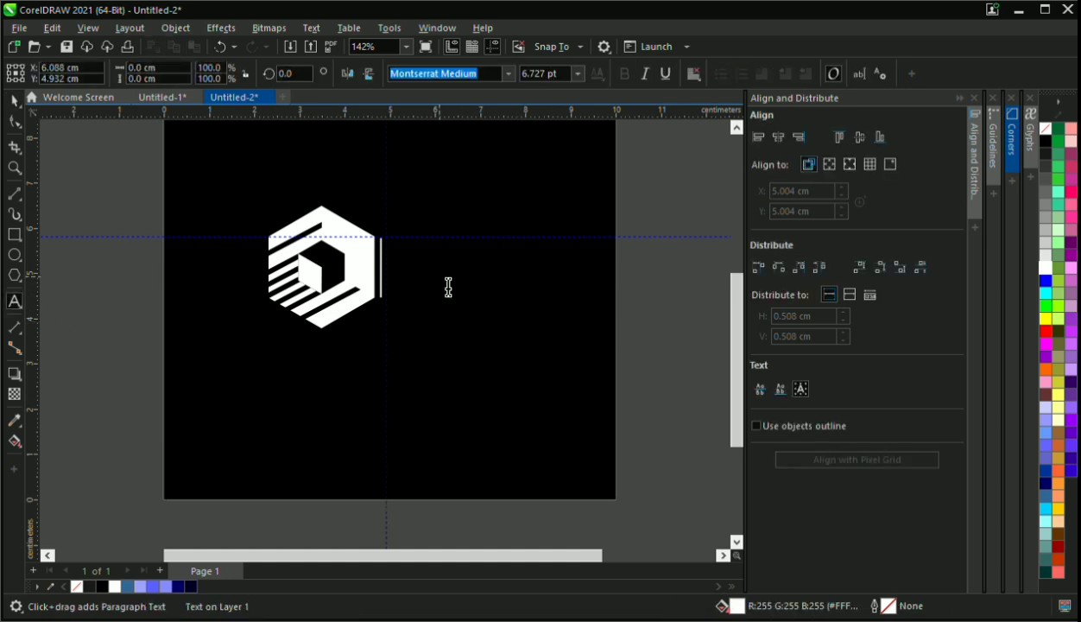
text(STC)
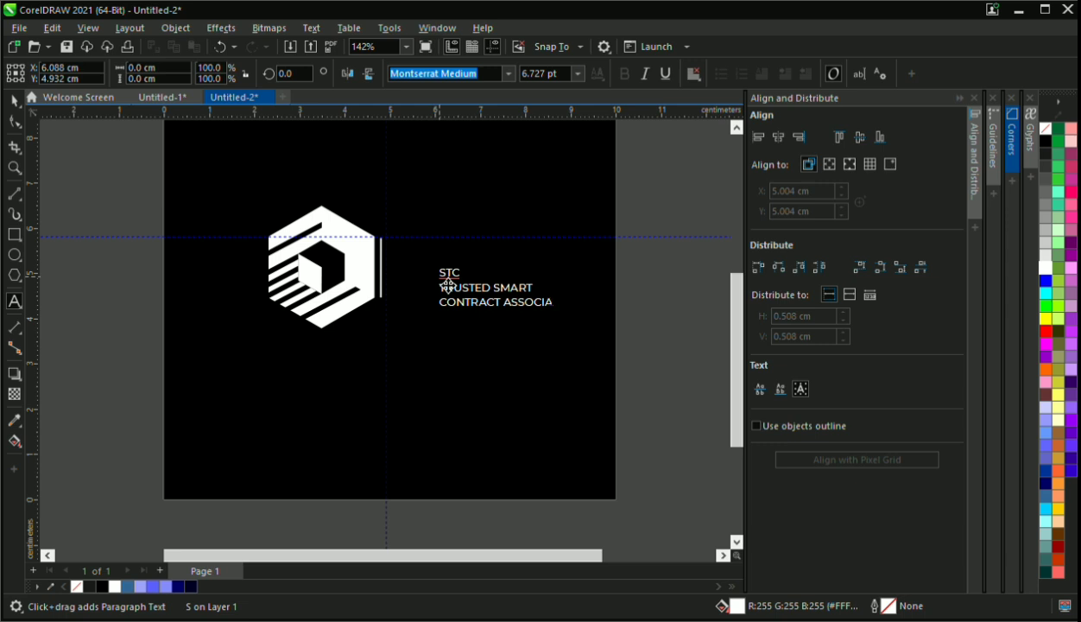
click(448, 285)
scroll(462, 278, up, 4)
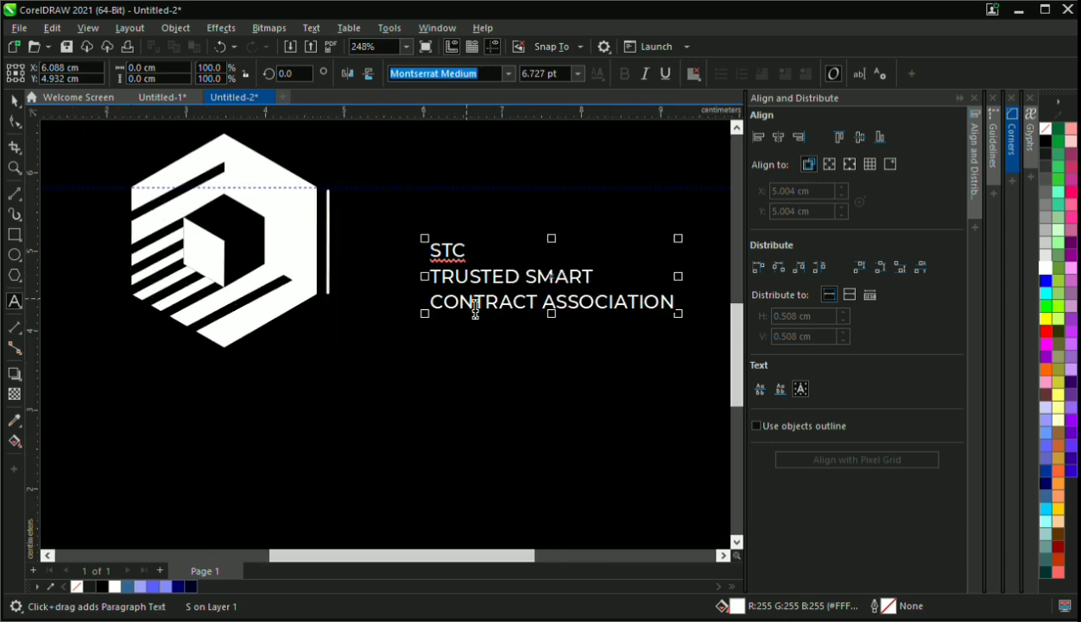
Cut STC out of the text block and paste it as a separate text object above the tagline
drag(469, 252, 388, 250)
key(ctrl+c)
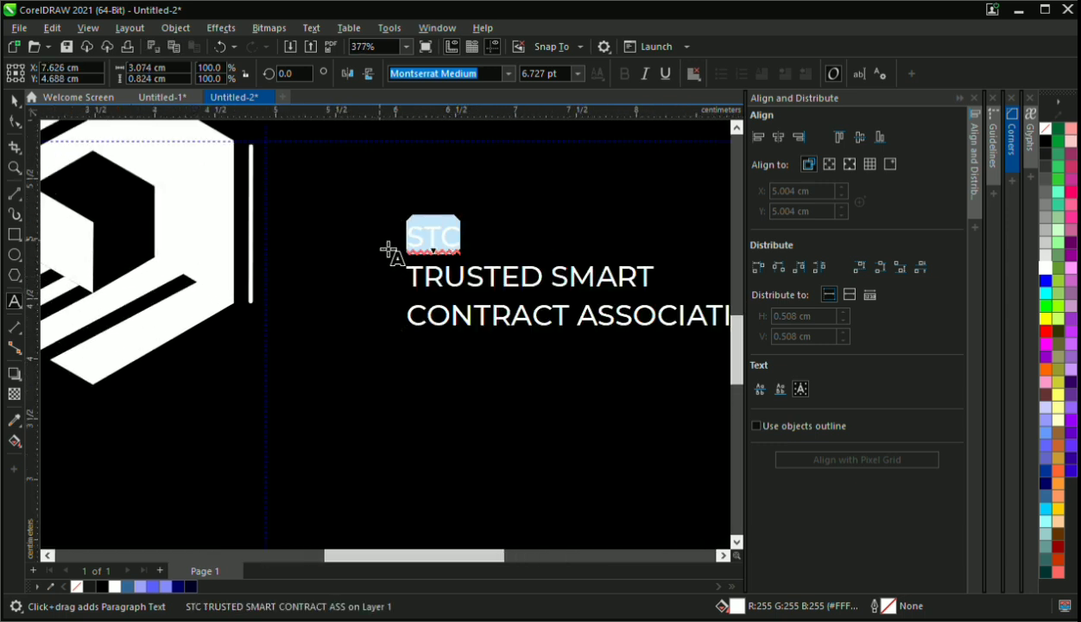
key(Delete)
click(380, 213)
key(ctrl+v)
scroll(380, 247, down, 1)
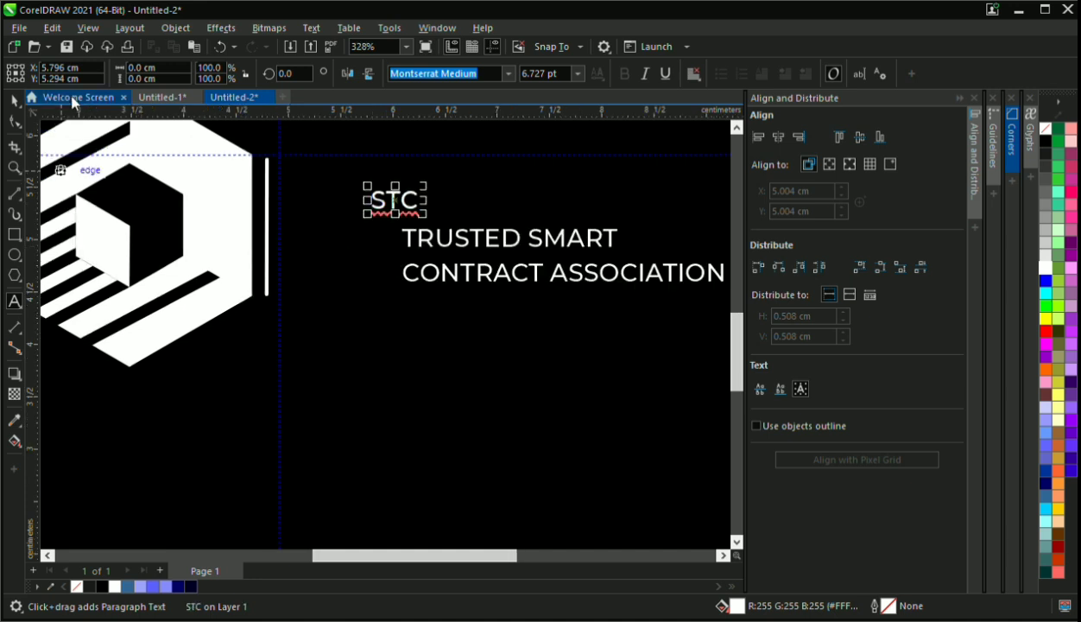
Move the TRUSTED SMART CONTRACT ASSOCIATION tagline down and left, close to the hexagon's lower right side
click(14, 102)
scroll(253, 222, down, 5)
scroll(448, 273, up, 1)
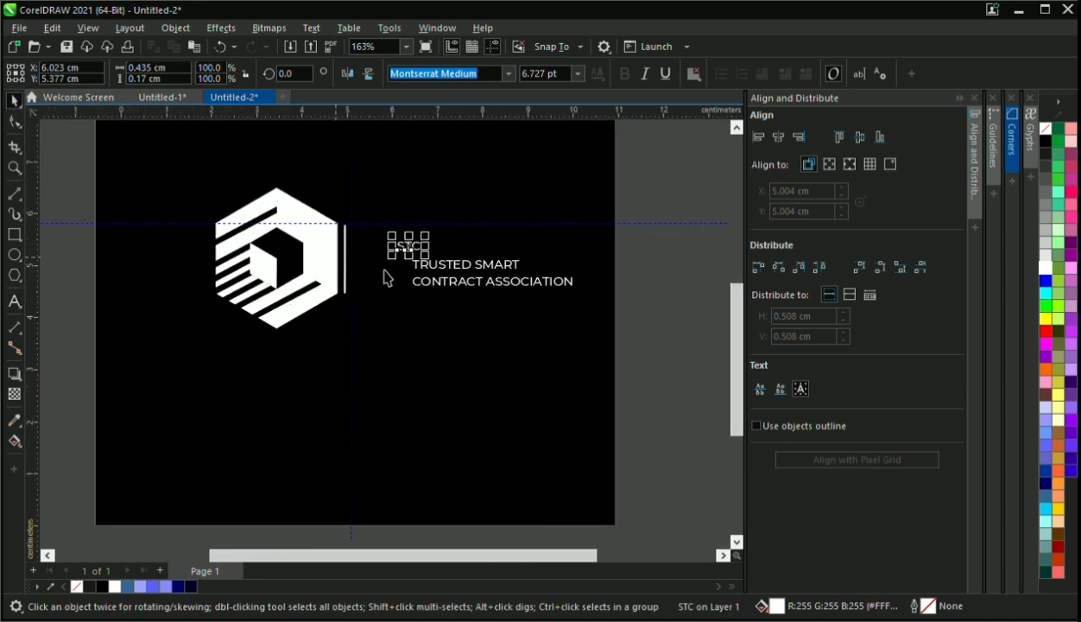
drag(473, 288, 423, 291)
click(423, 259)
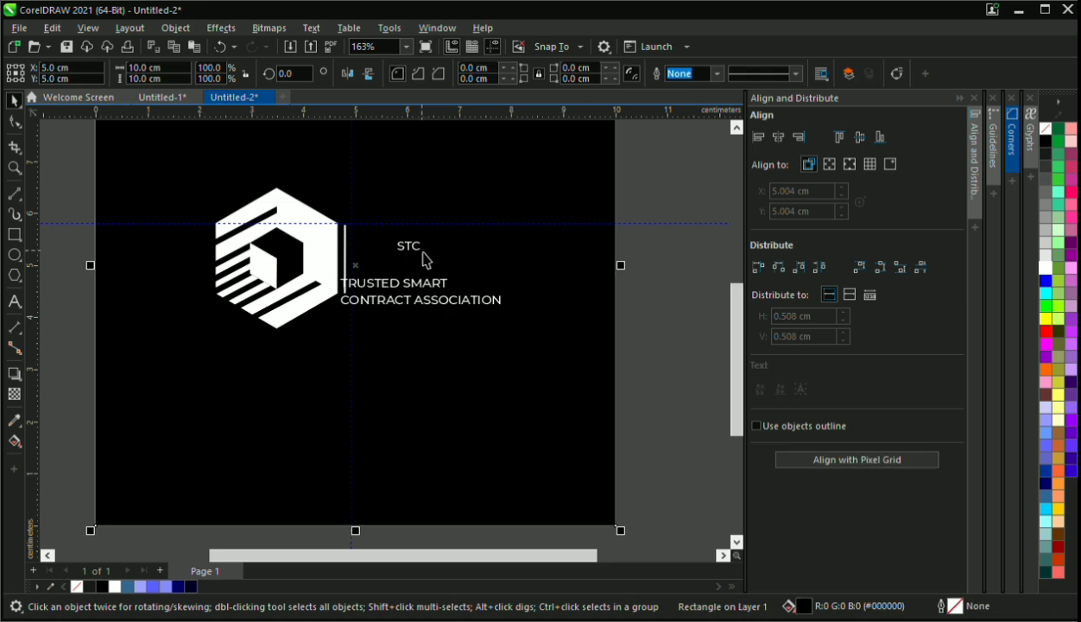
Enlarge the STC text to about 23.27 pt and place it above the tagline beside the vertical line
click(422, 251)
drag(425, 249, 458, 247)
scroll(463, 284, up, 1)
scroll(352, 235, down, 2)
scroll(329, 211, down, 1)
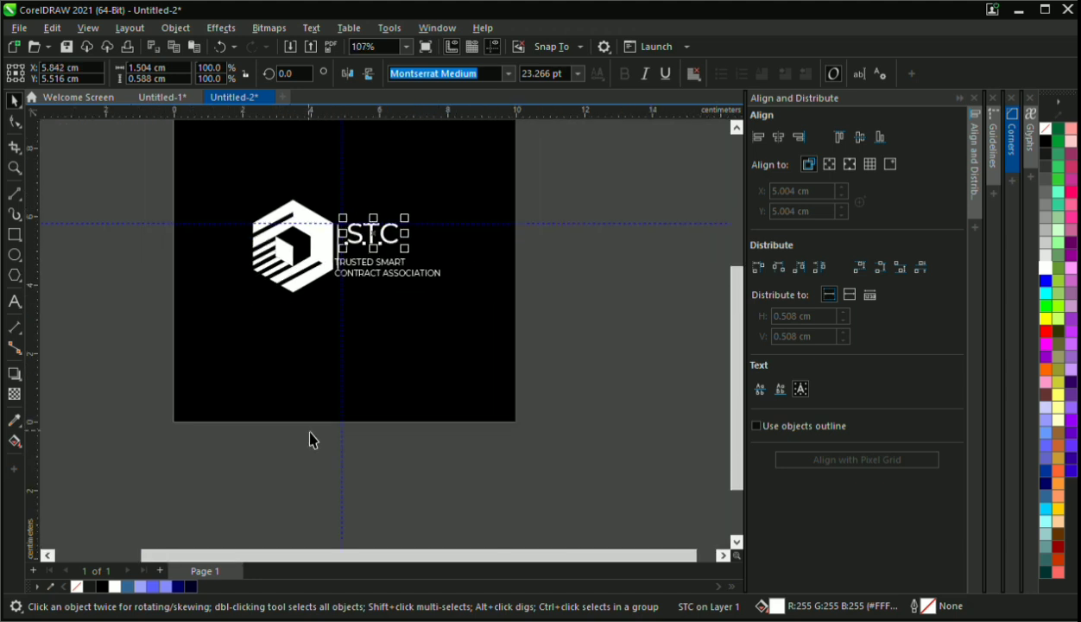
Nudge the vertical line slightly away from the hexagon and shift the STC text further right of it
drag(309, 440, 368, 211)
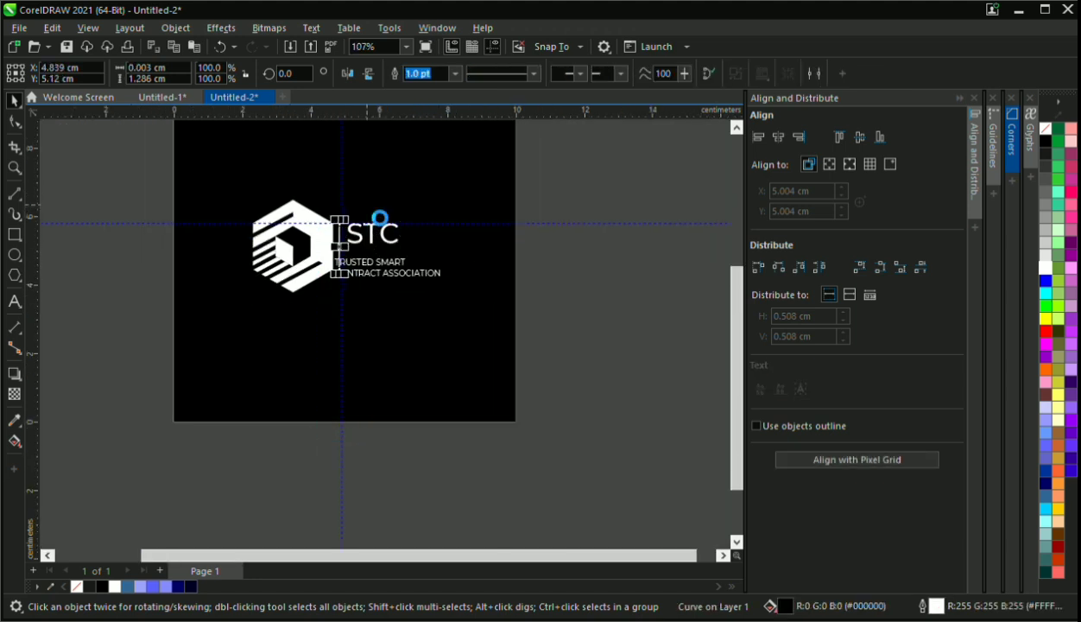
scroll(355, 211, up, 2)
click(401, 271)
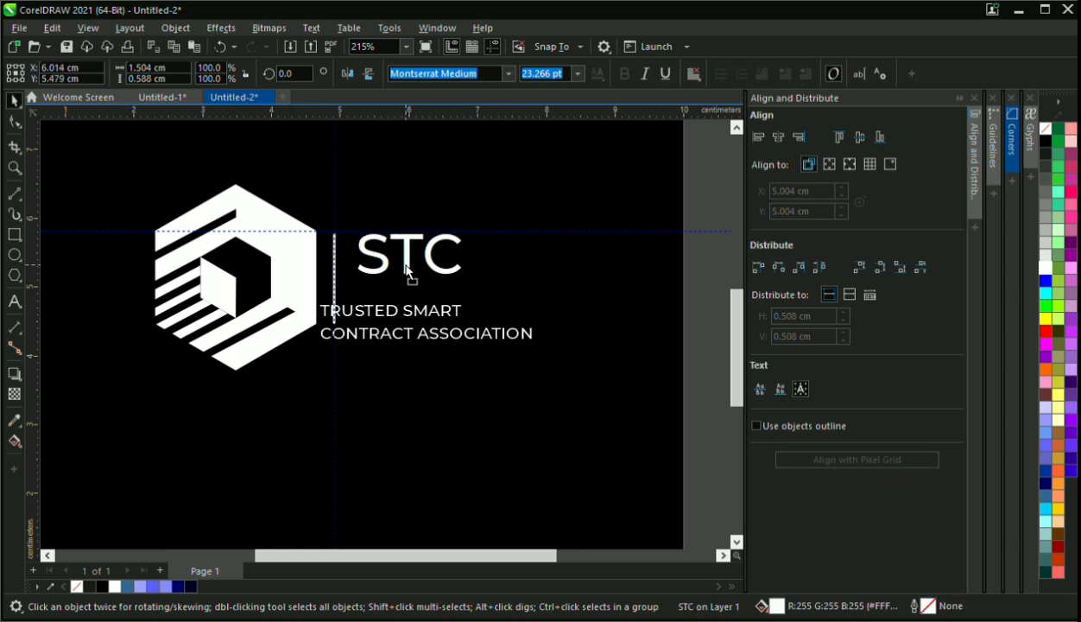
Move the tagline beneath STC and break its second line so ASSOCIATION sits on a third line
click(411, 322)
drag(424, 318, 445, 311)
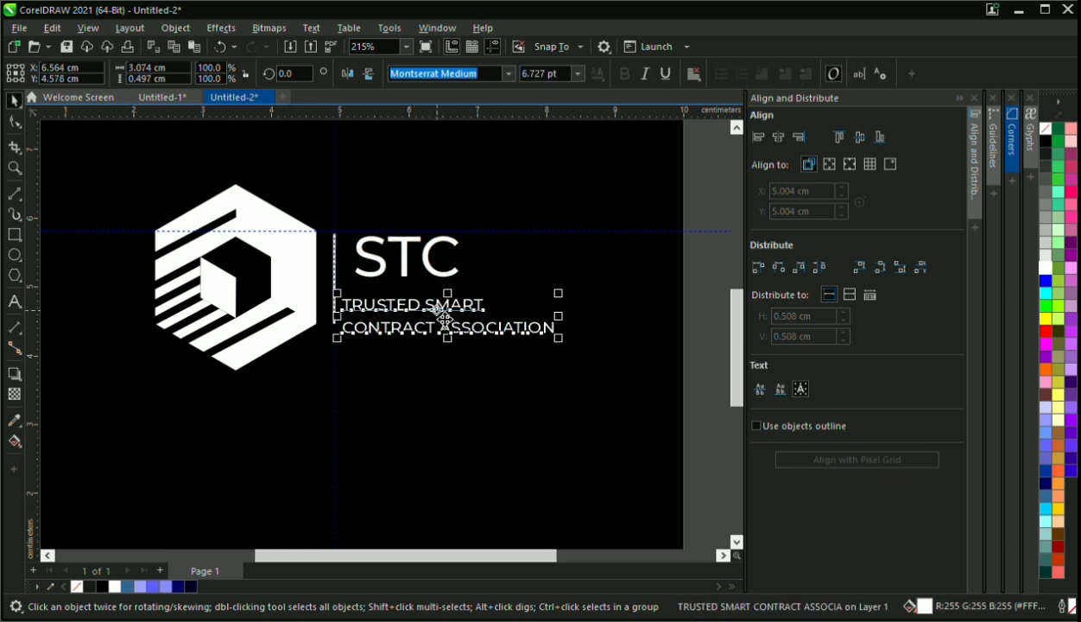
double_click(452, 338)
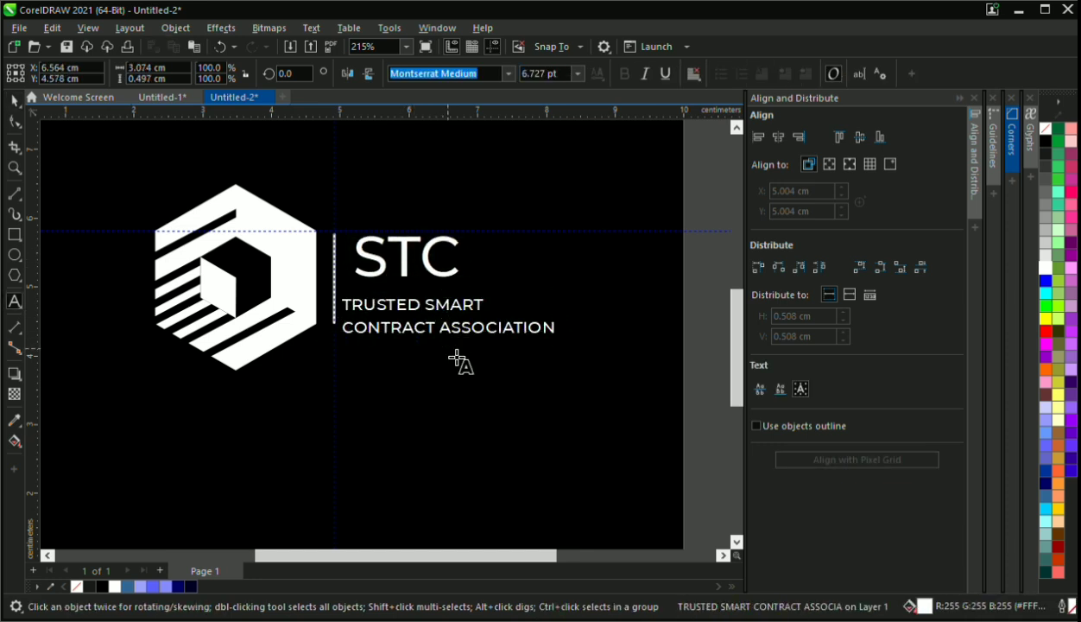
key(Return)
click(15, 102)
Tighten the line spacing of the three-line tagline with the Shape tool
click(14, 121)
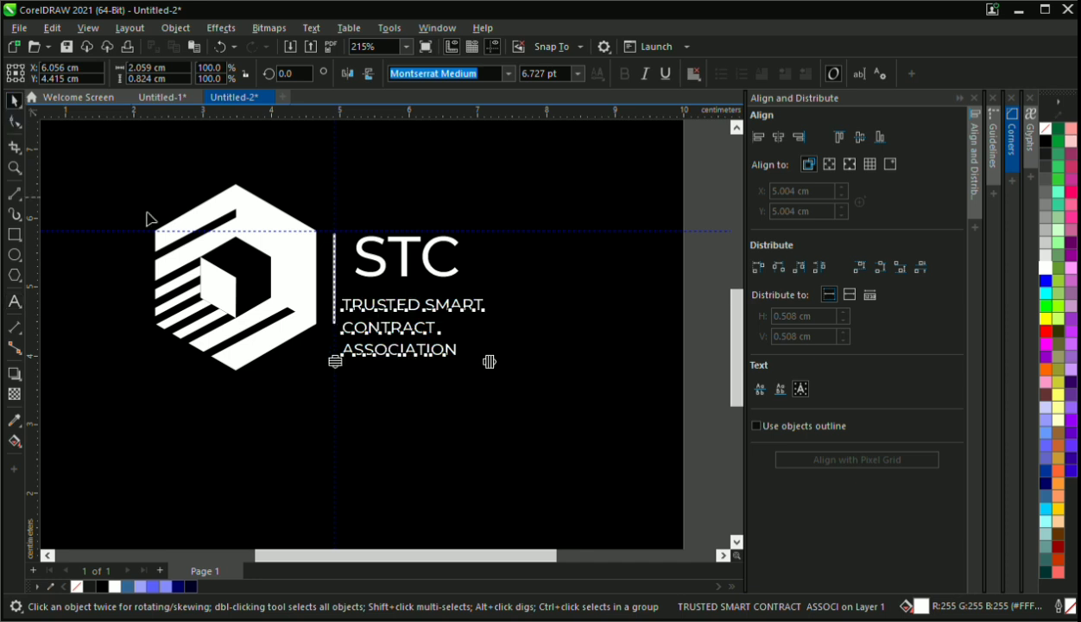
drag(336, 360, 337, 346)
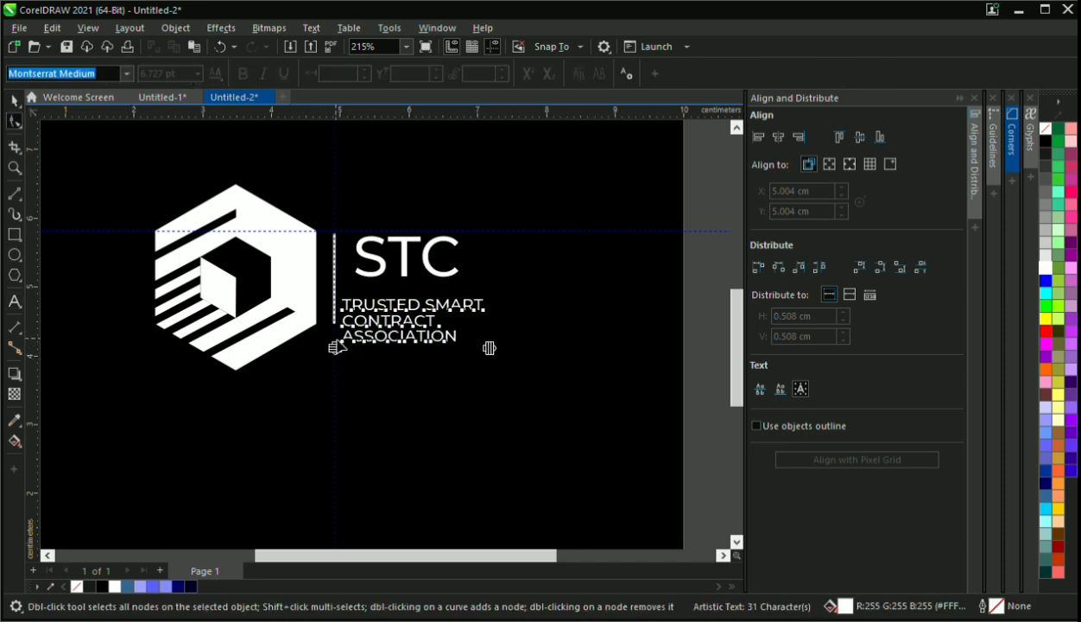
click(12, 103)
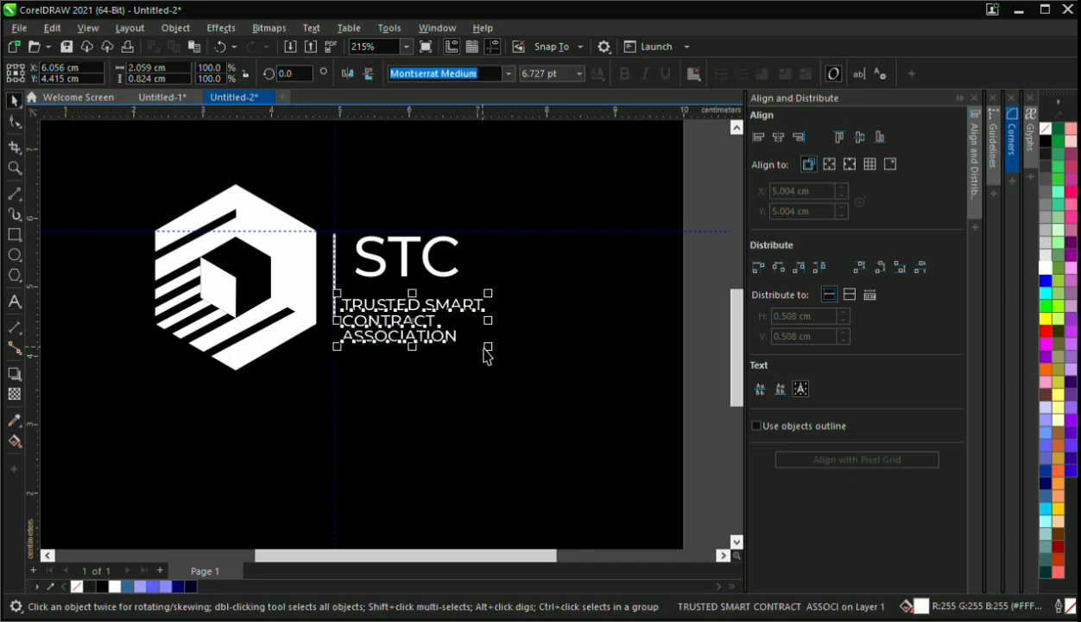
Shrink the tagline to about 4.53 pt and place it beneath STC, aligned with its left edge
drag(488, 348, 397, 304)
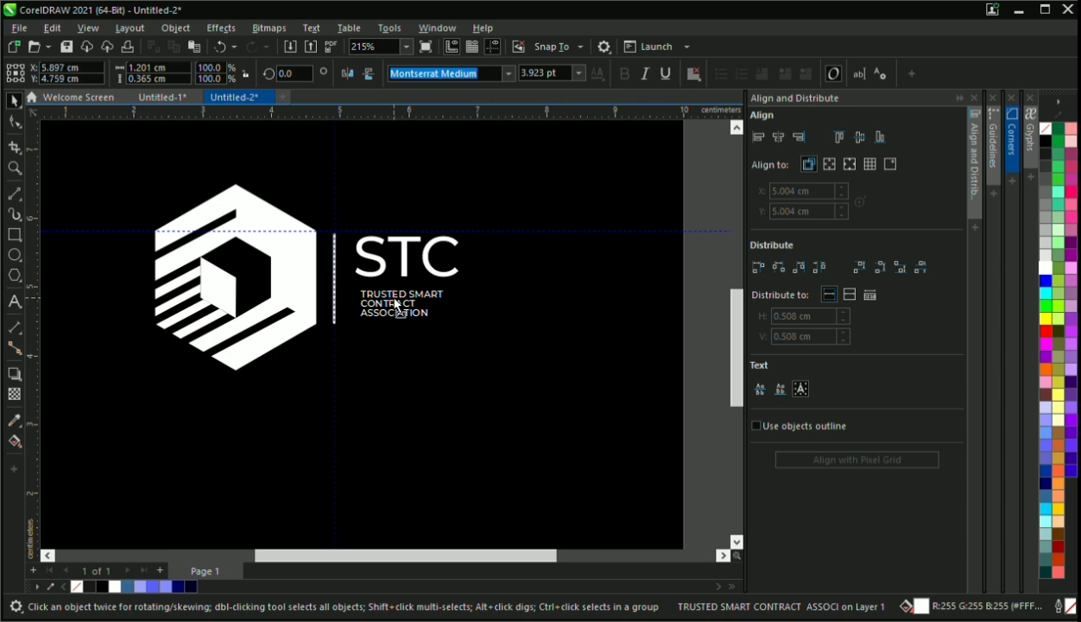
scroll(432, 330, up, 3)
drag(453, 323, 484, 337)
drag(391, 297, 388, 296)
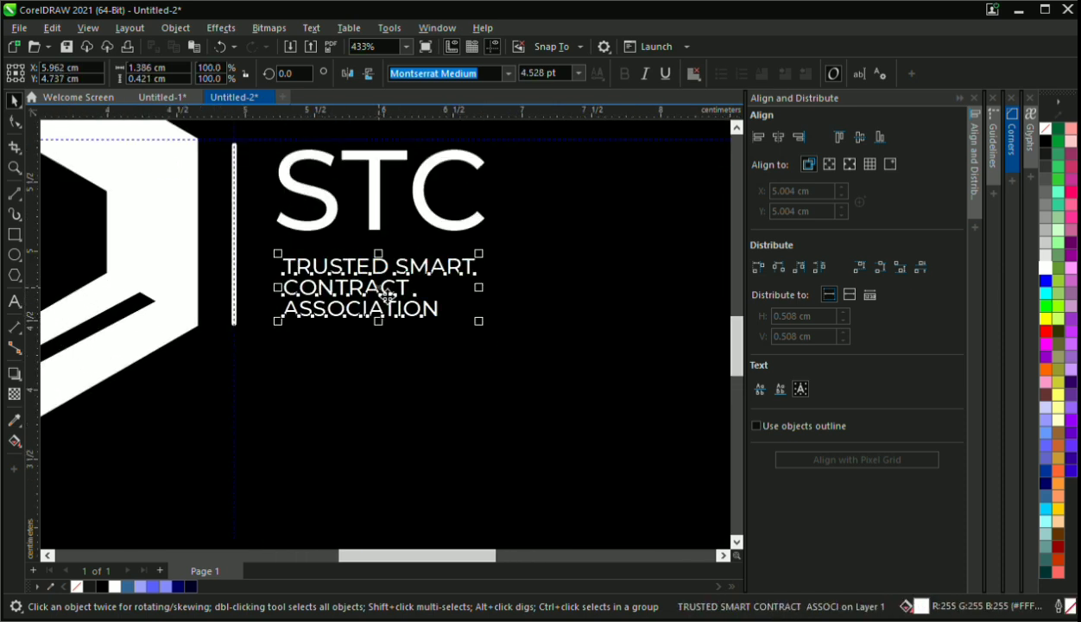
scroll(387, 296, down, 4)
click(572, 220)
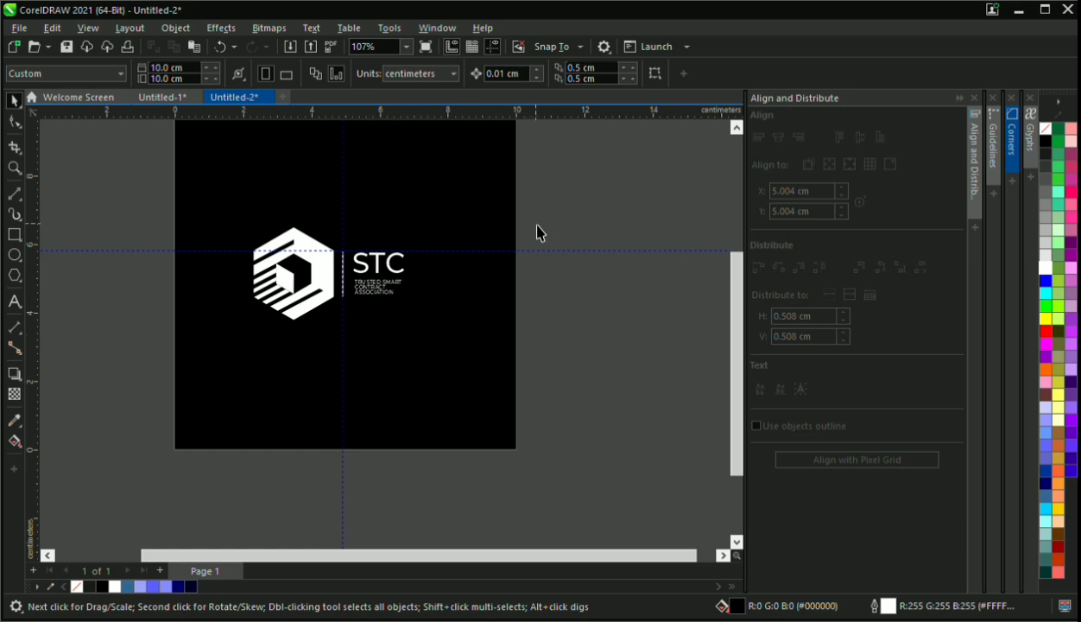
Enlarge the whole logo, including hexagon, divider and text, from its center to about 6 cm by 3.67 cm
drag(548, 205, 217, 379)
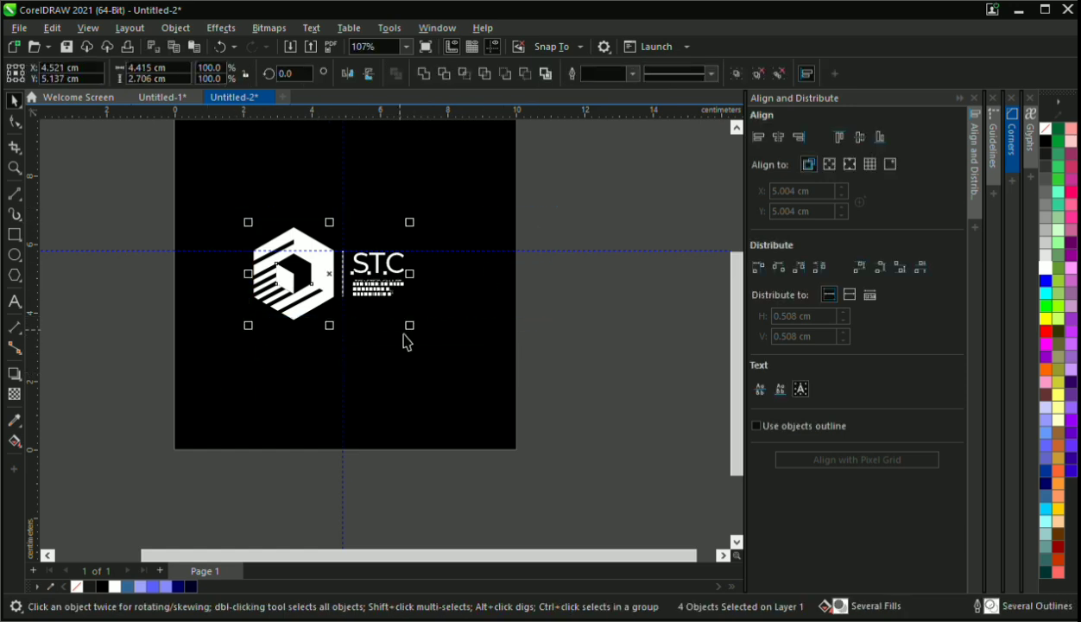
drag(410, 332, 427, 345)
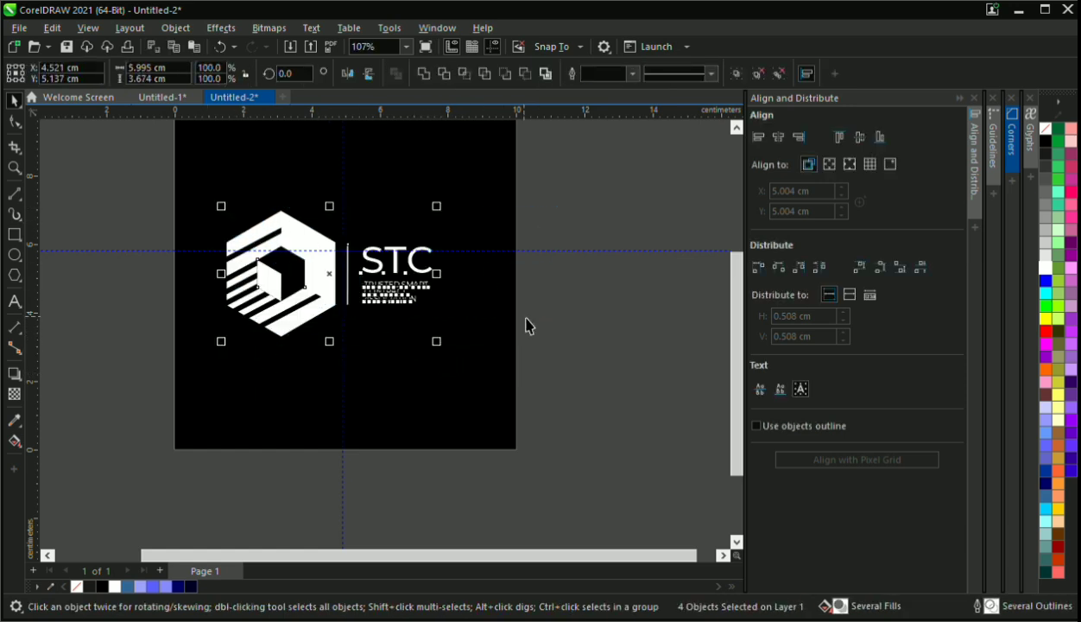
click(529, 275)
scroll(528, 272, down, 1)
scroll(259, 273, up, 3)
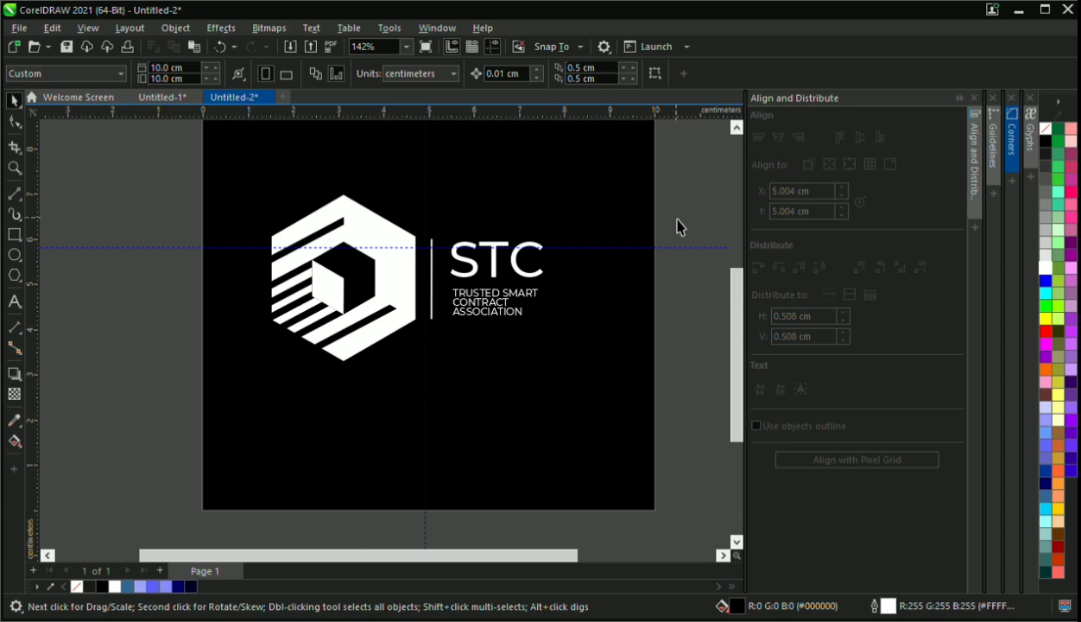
Enlarge STC and the tagline together to about 2.21 cm wide and shift them closer to the divider and slightly down
drag(677, 226, 427, 319)
scroll(452, 343, up, 5)
mouse_move(501, 291)
mouse_down()
mouse_move(503, 271)
mouse_move(486, 300)
mouse_up()
scroll(481, 304, down, 1)
scroll(484, 300, down, 4)
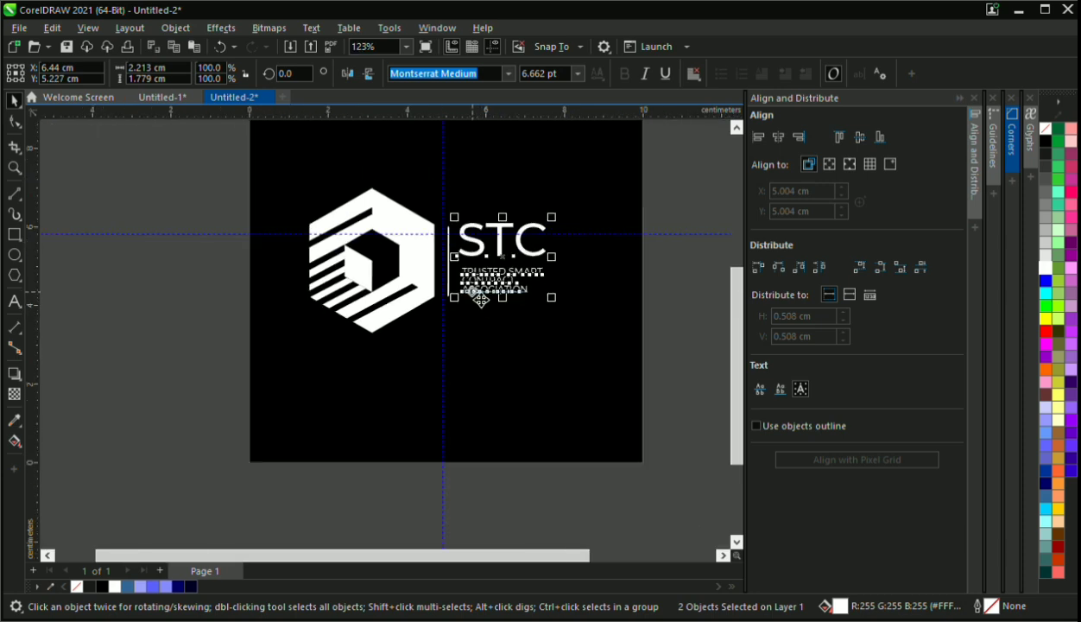
key(Down)
key(Down)
key(Down)
click(177, 302)
scroll(402, 274, down, 3)
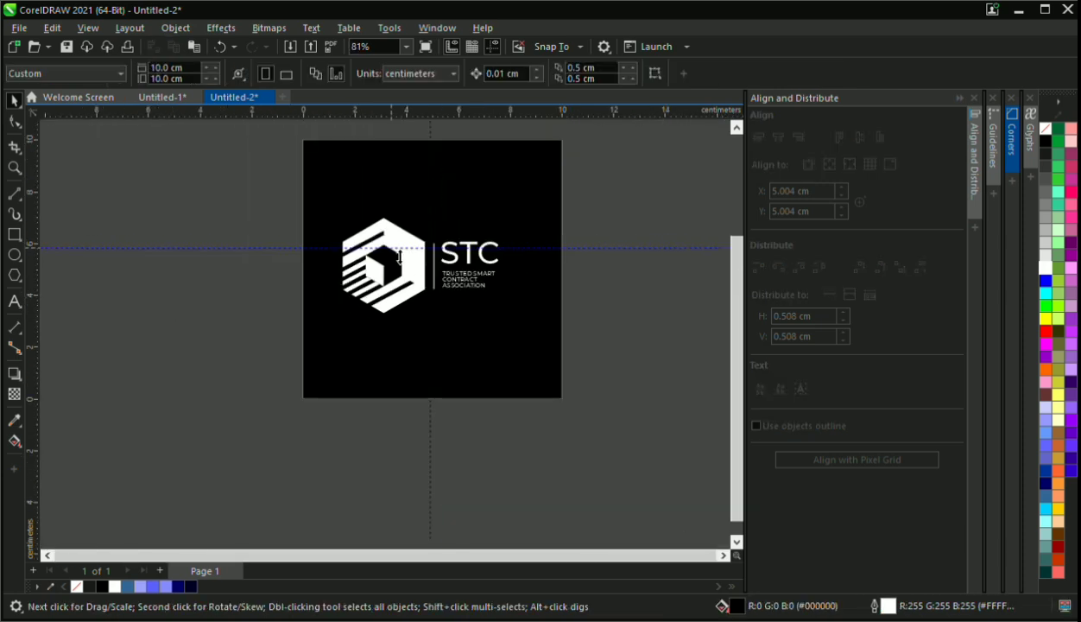
Group the divider line, STC and the tagline into one object separate from the hexagon
scroll(394, 246, up, 2)
click(393, 283)
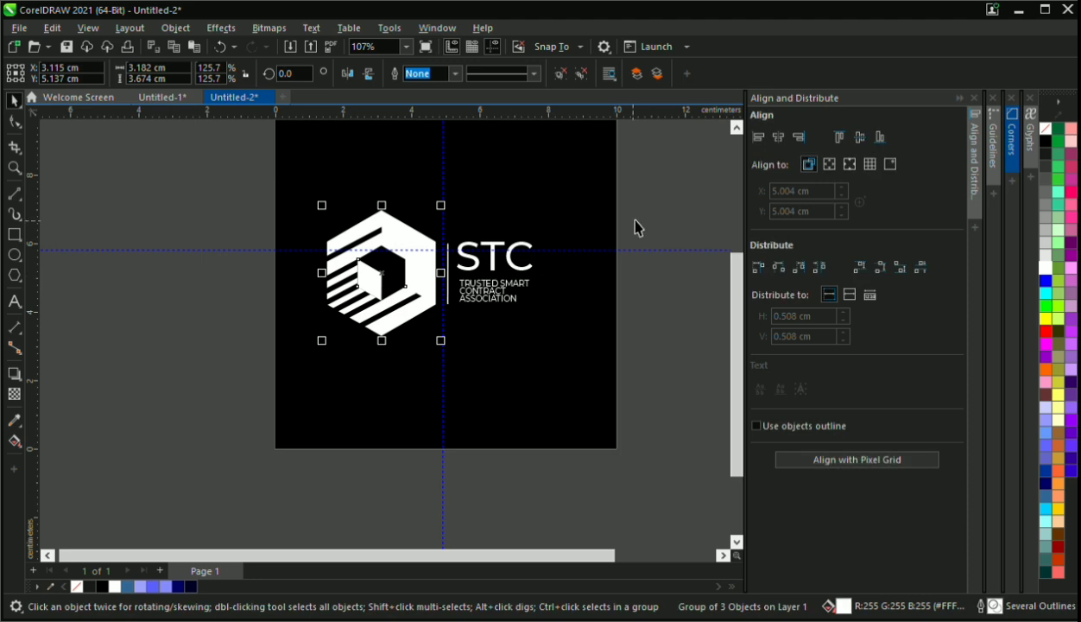
drag(399, 328, 401, 330)
key(ctrl+g)
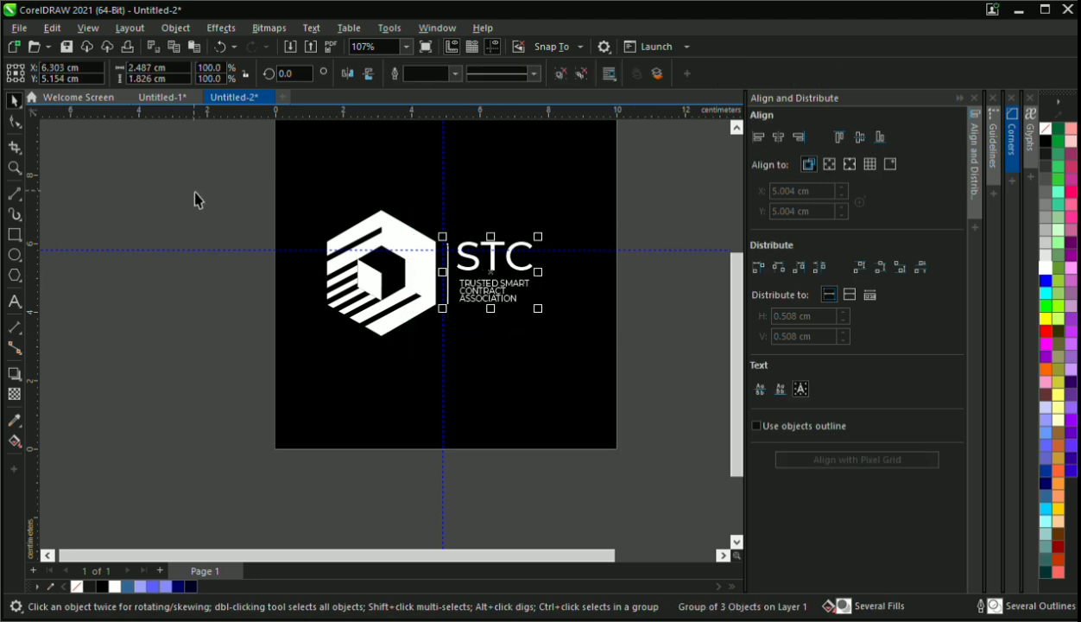
Align the hexagon and the text group along their horizontal center line
drag(194, 197, 614, 380)
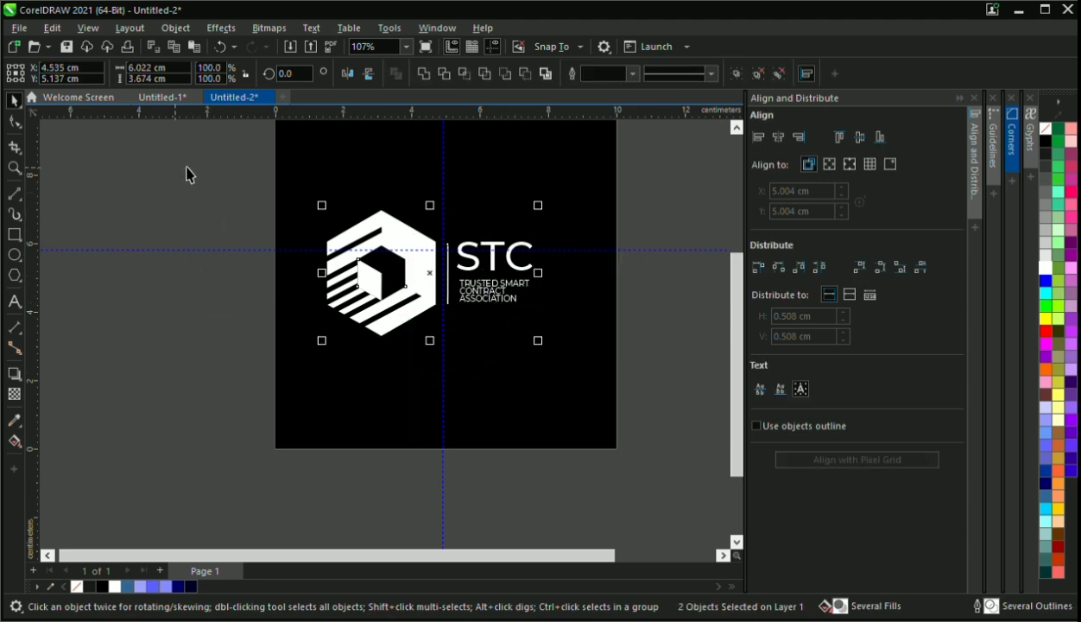
drag(186, 173, 458, 366)
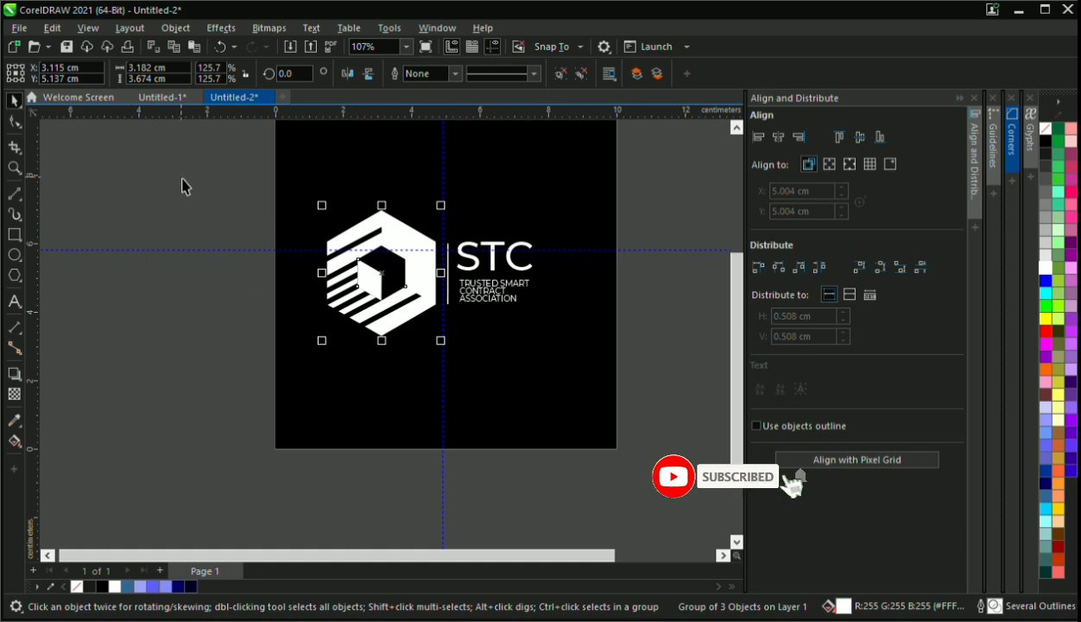
drag(191, 184, 577, 380)
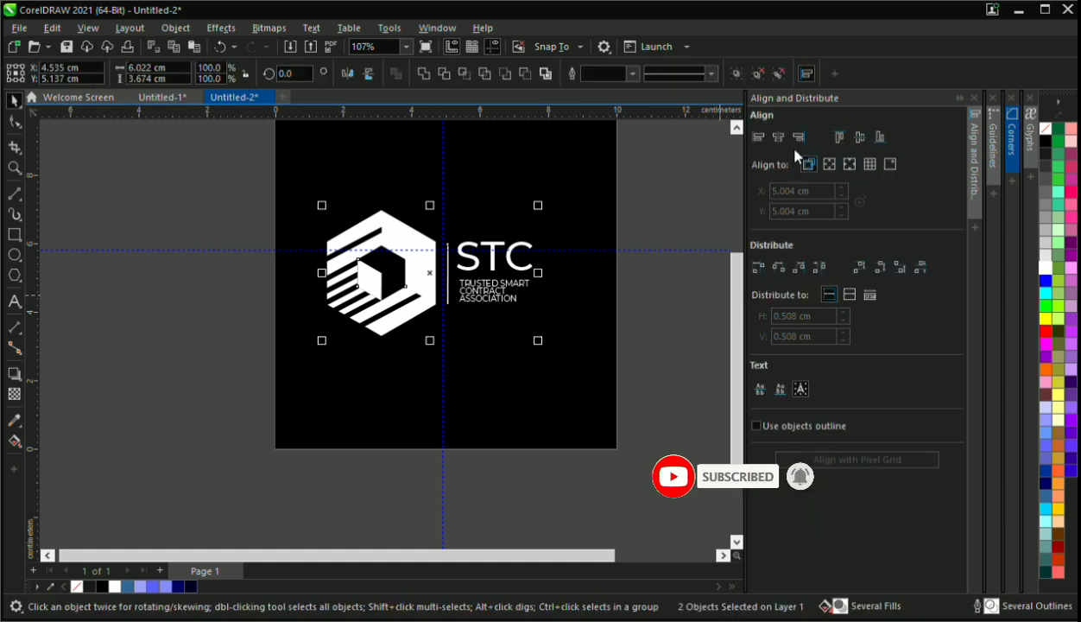
click(860, 138)
click(637, 352)
scroll(474, 255, down, 2)
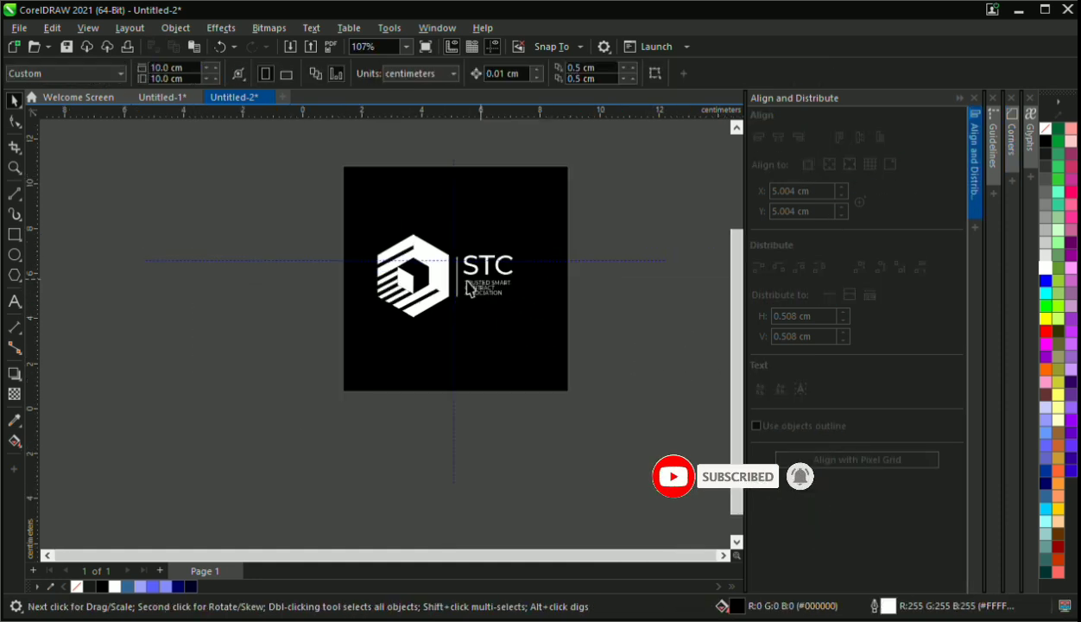
Select the hexagon and the text group together
drag(283, 210, 611, 358)
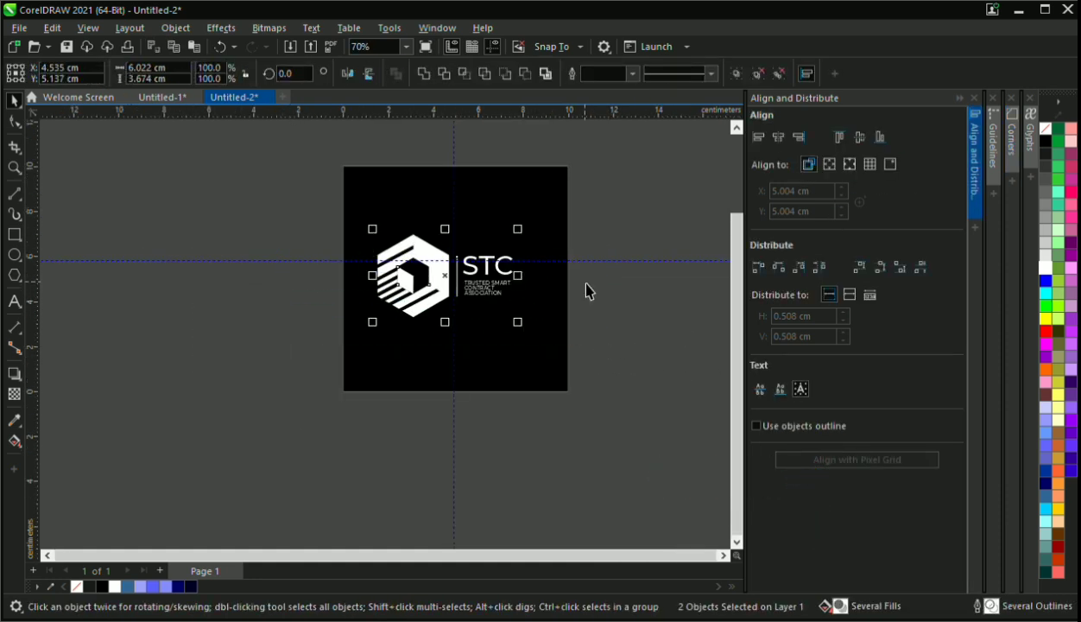